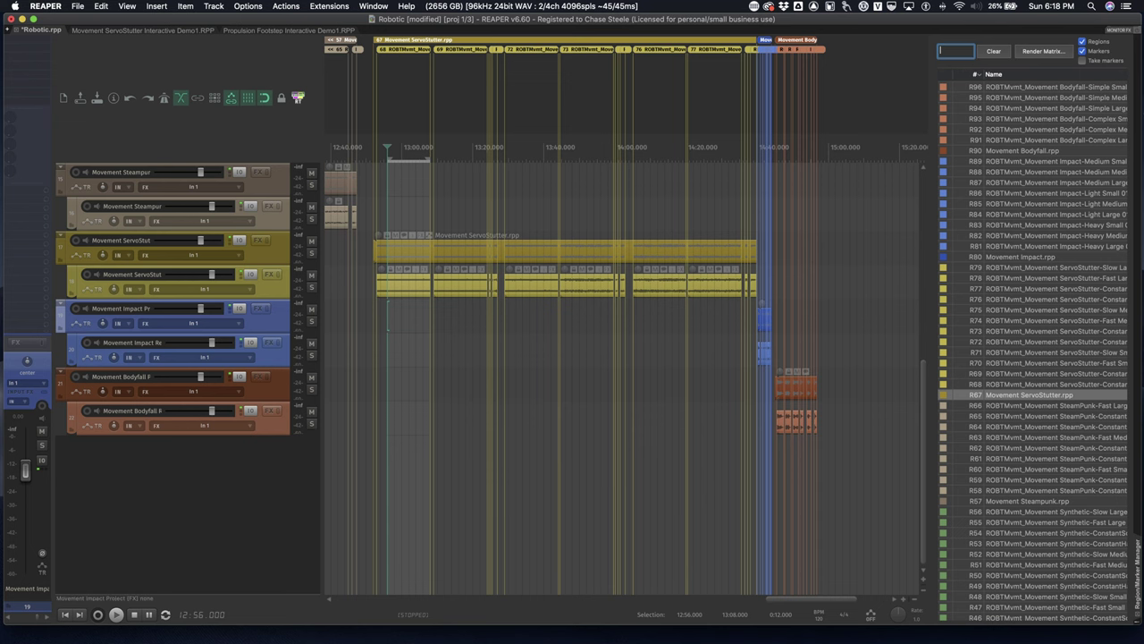
text(servo)
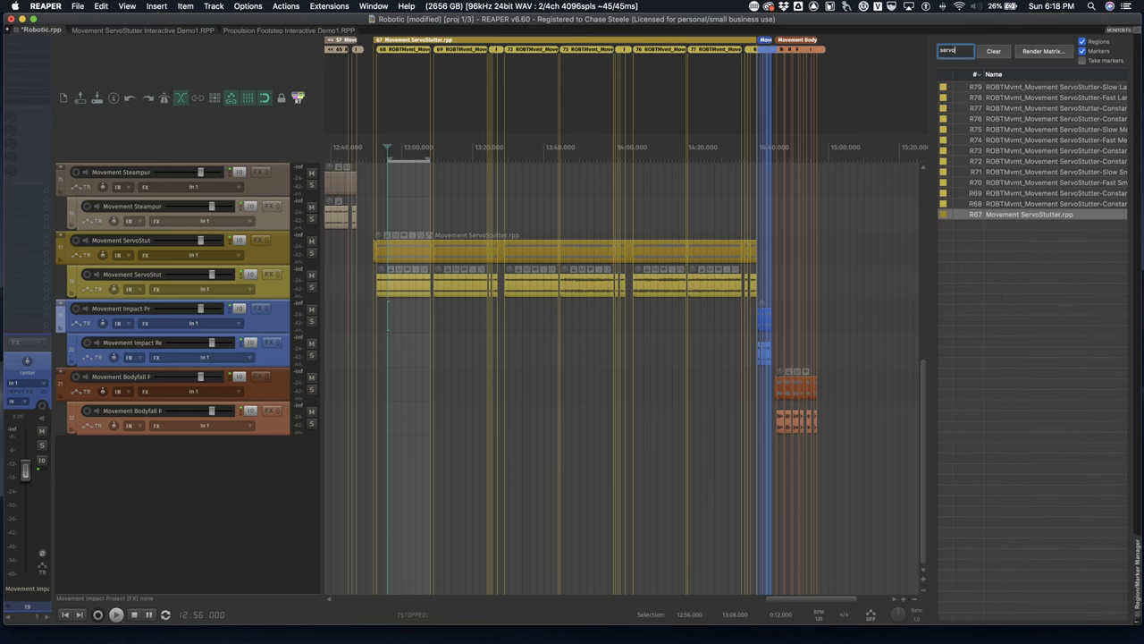
Step: Switch to the Movement ServoStutter Interactive Demo1 project and audition the ConstantHard Medium 01 region
click(997, 217)
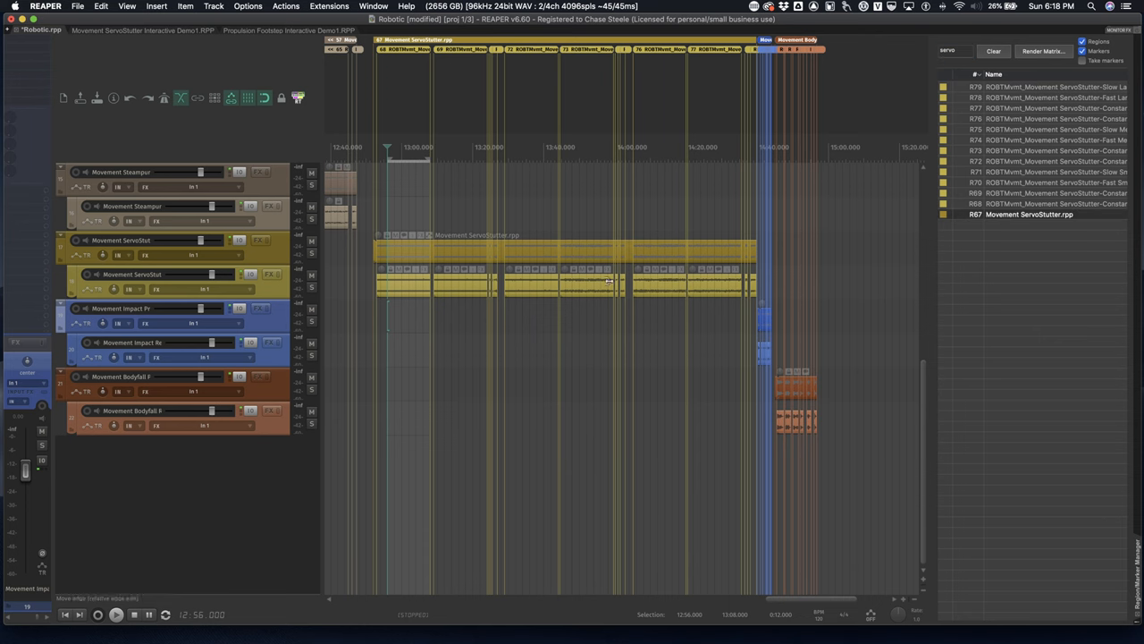
click(116, 31)
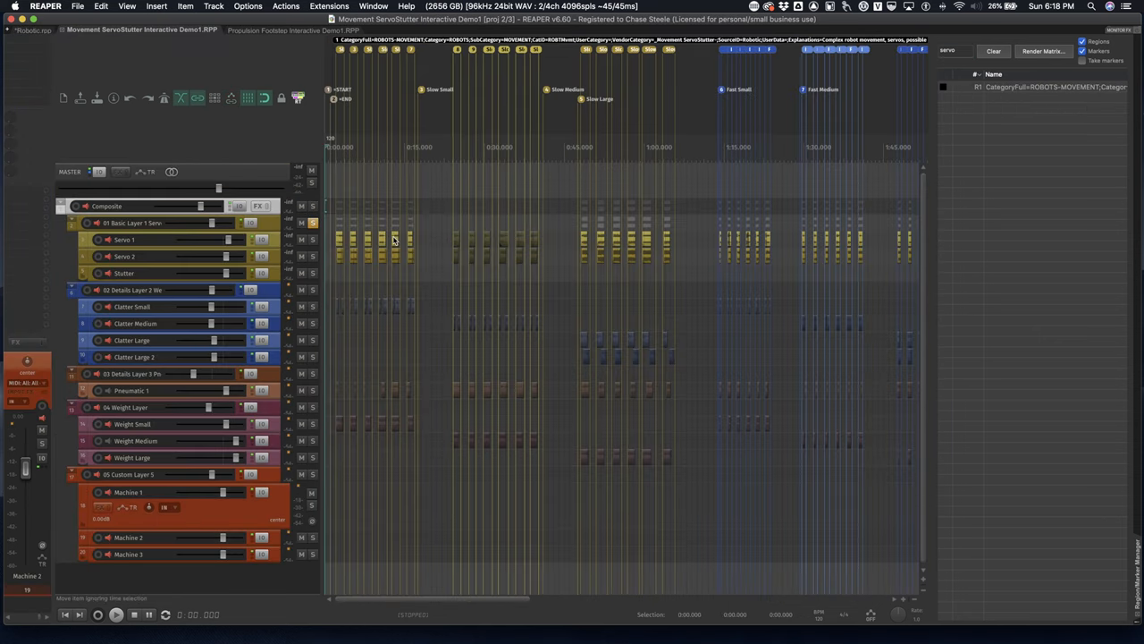
scroll(373, 244, up, 3)
scroll(358, 237, up, 3)
scroll(340, 231, up, 3)
scroll(331, 226, up, 2)
scroll(326, 227, up, 2)
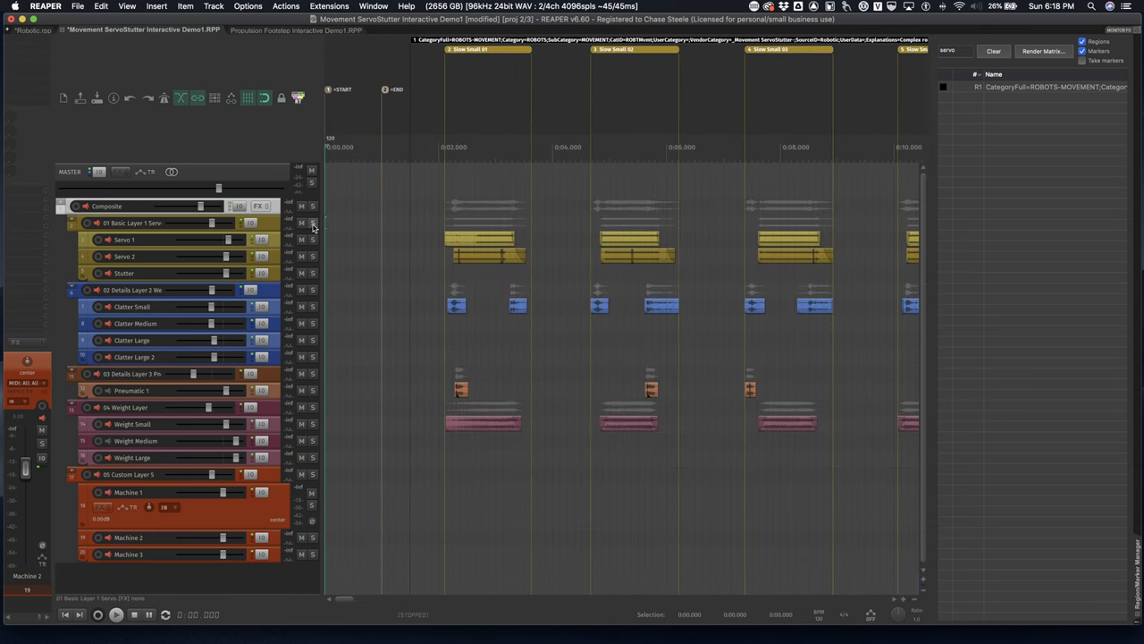
scroll(397, 266, down, 3)
scroll(420, 265, down, 3)
scroll(447, 263, down, 2)
scroll(470, 262, down, 2)
scroll(470, 262, down, 2)
scroll(471, 262, down, 2)
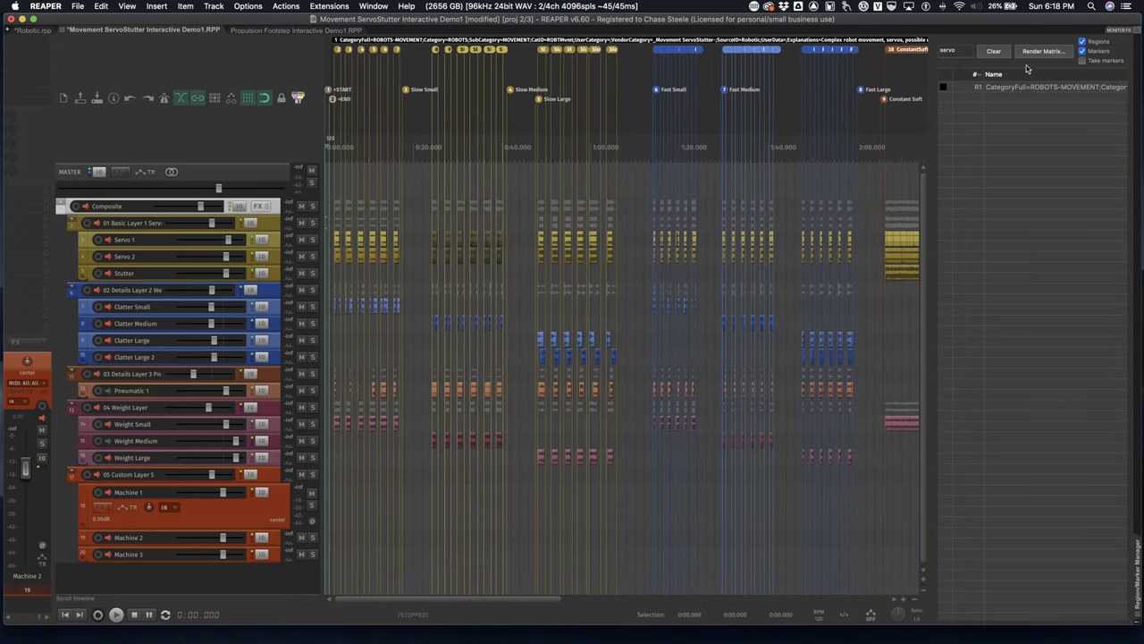
text(constant)
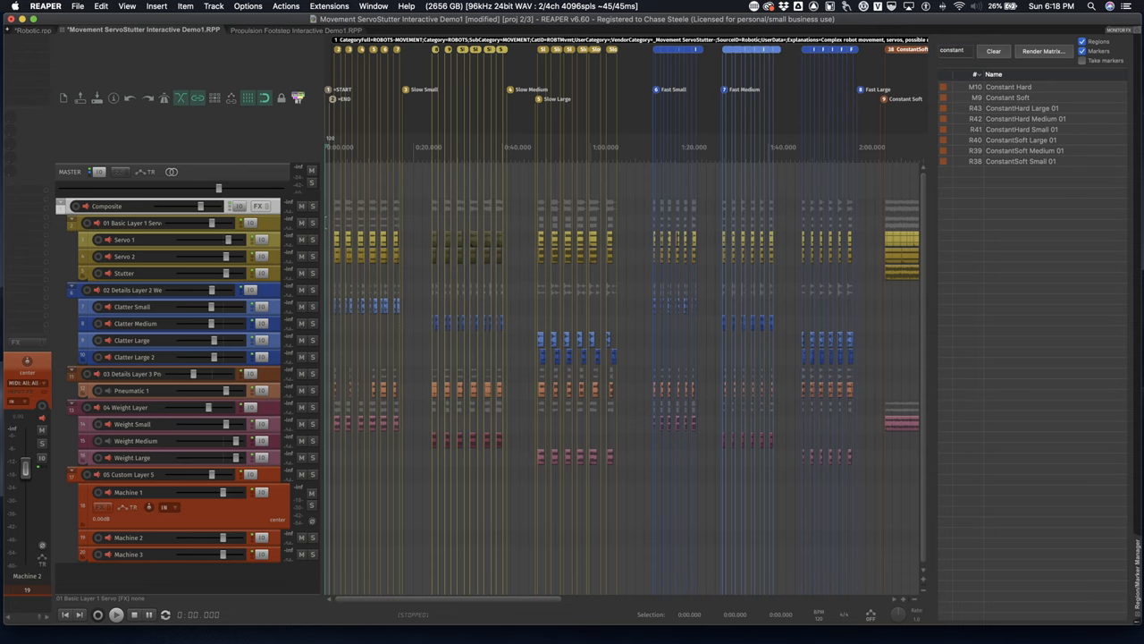
scroll(744, 240, down, 4)
scroll(744, 240, down, 3)
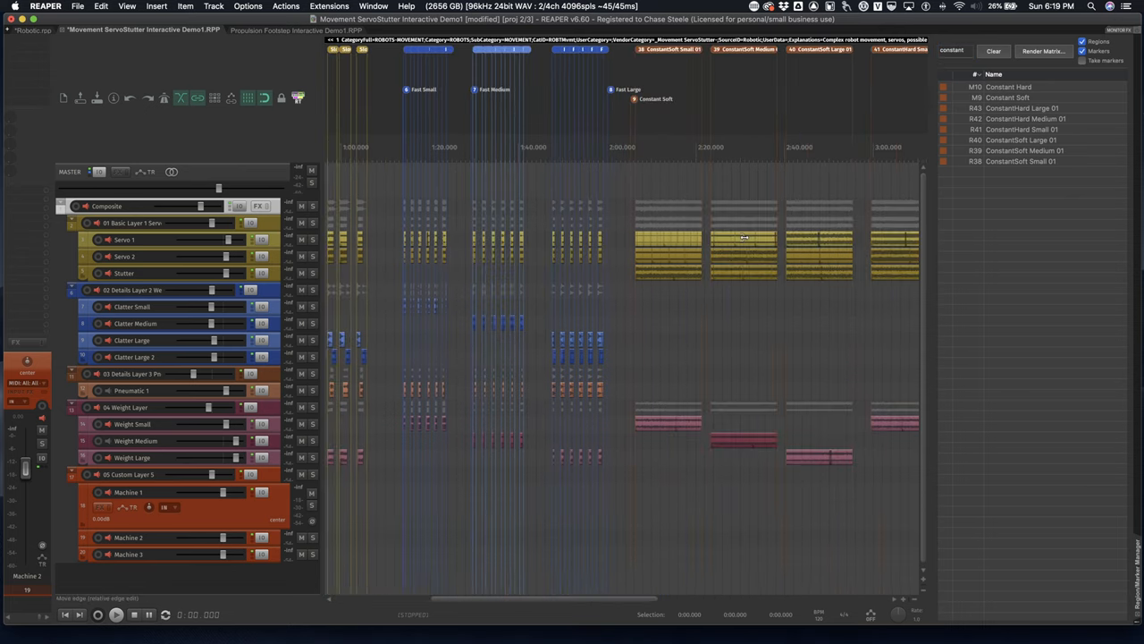
double_click(1022, 119)
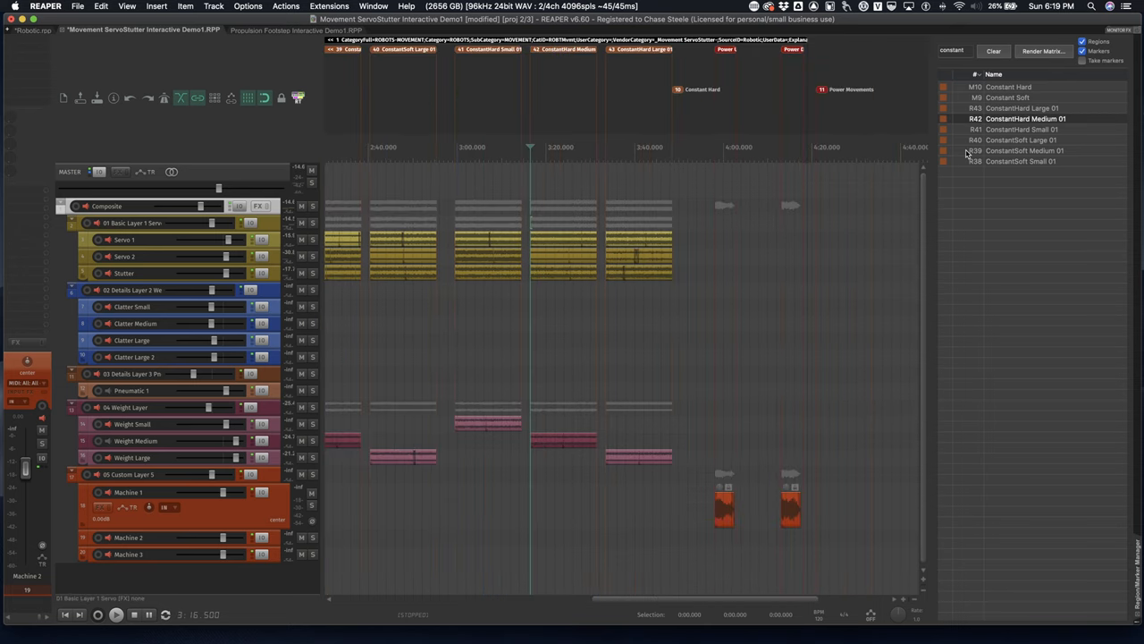
key(space)
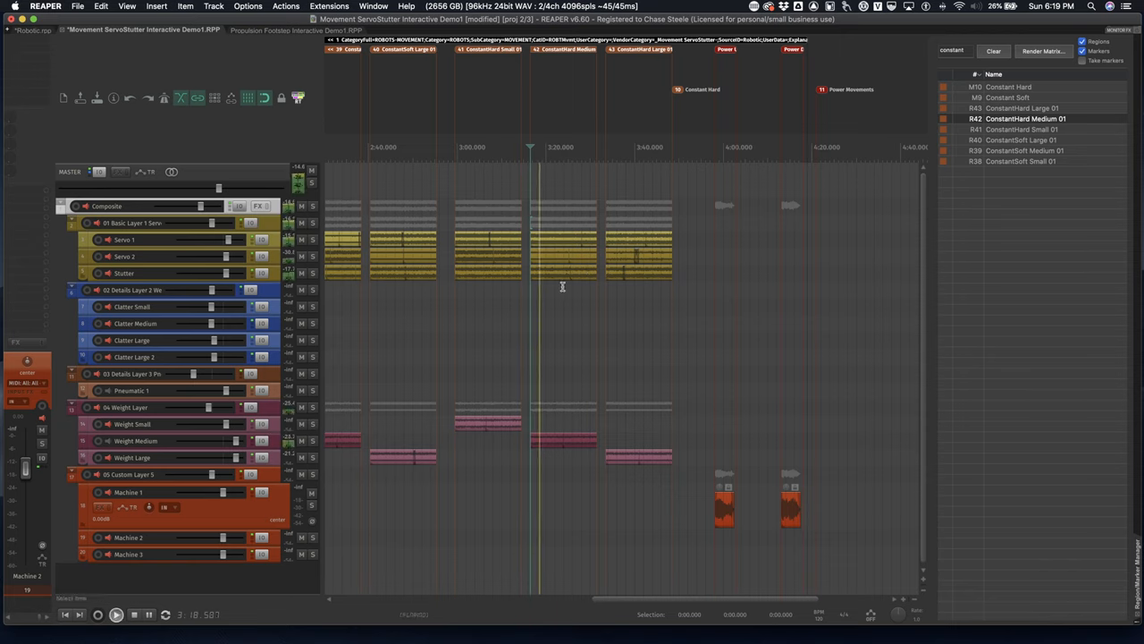
key(space)
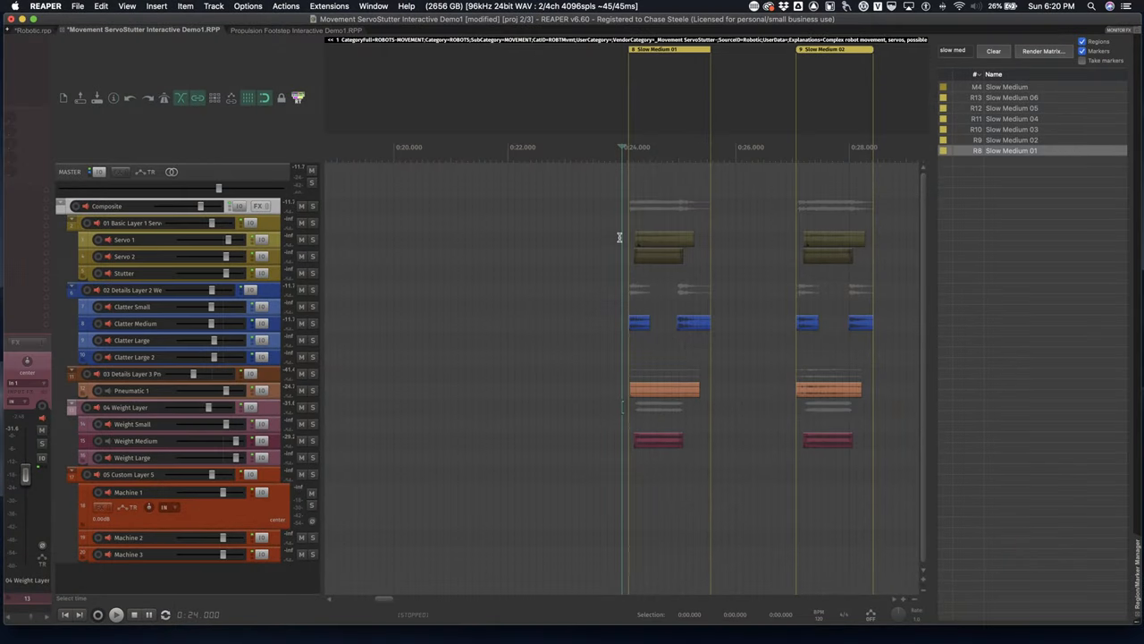
Step: Select both olive servo items in Slow Medium 01 and audition them briefly
click(620, 242)
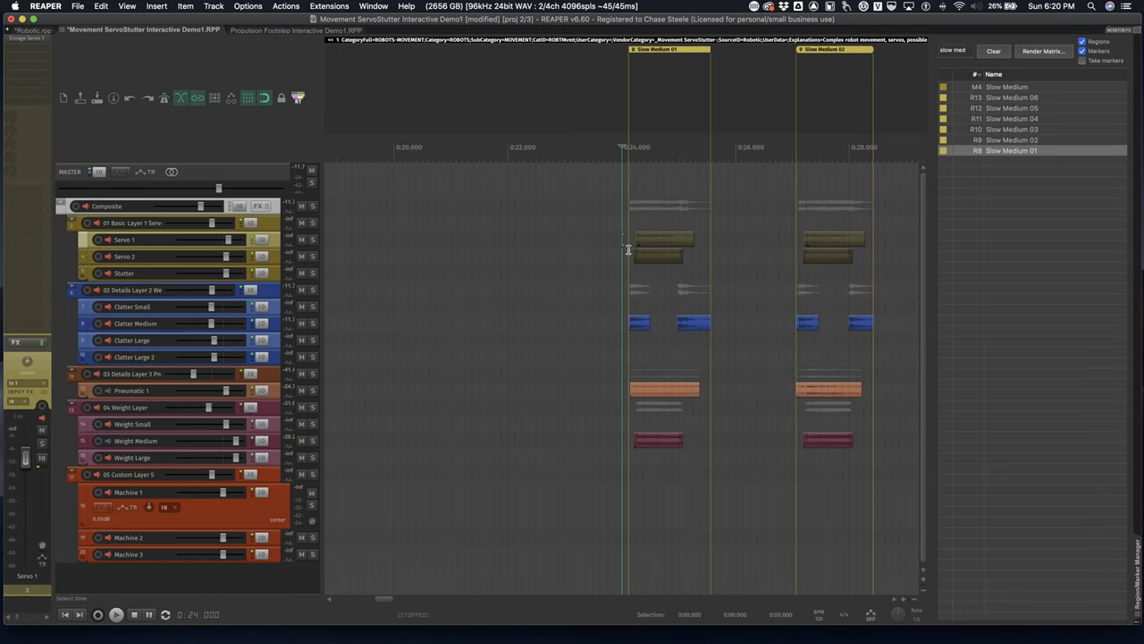
scroll(632, 252, up, 3)
click(686, 254)
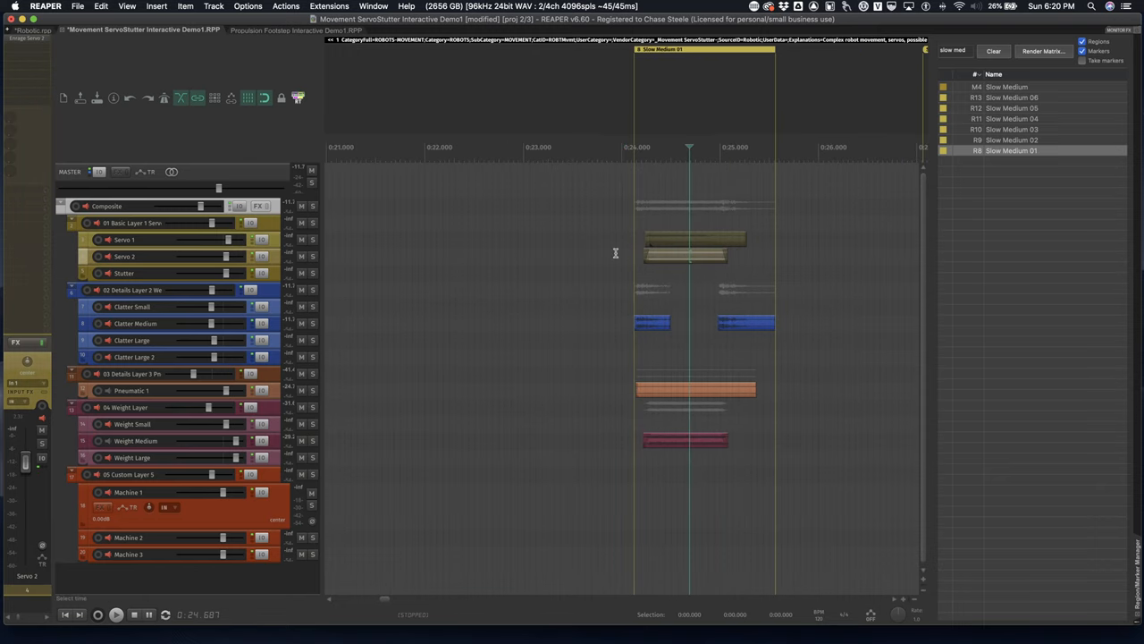
click(635, 242)
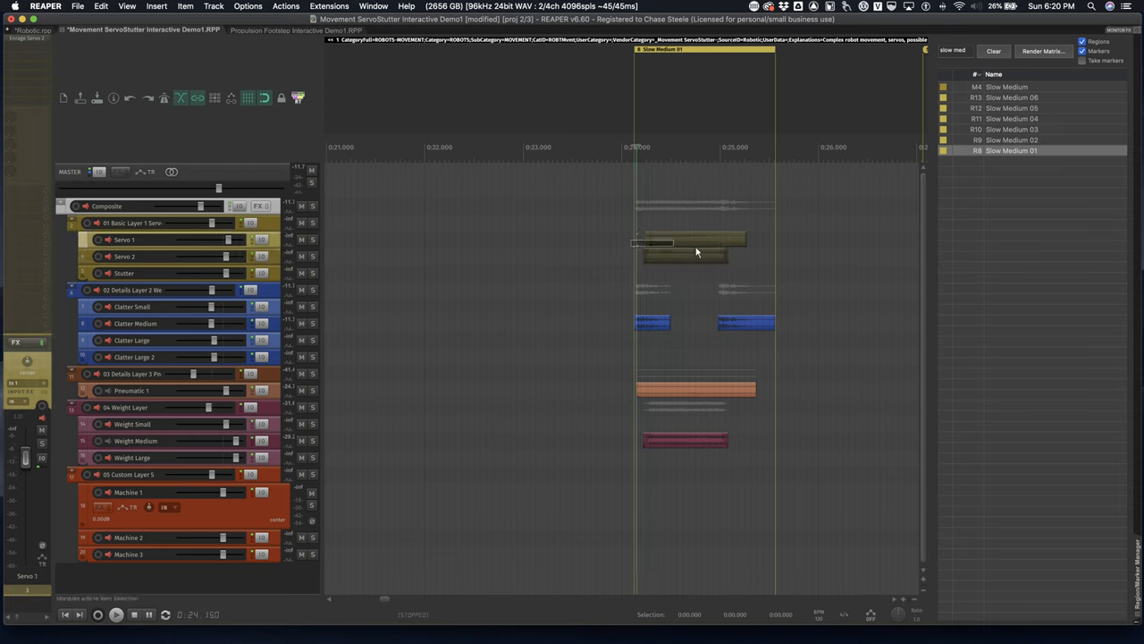
right_drag(633, 241, 713, 253)
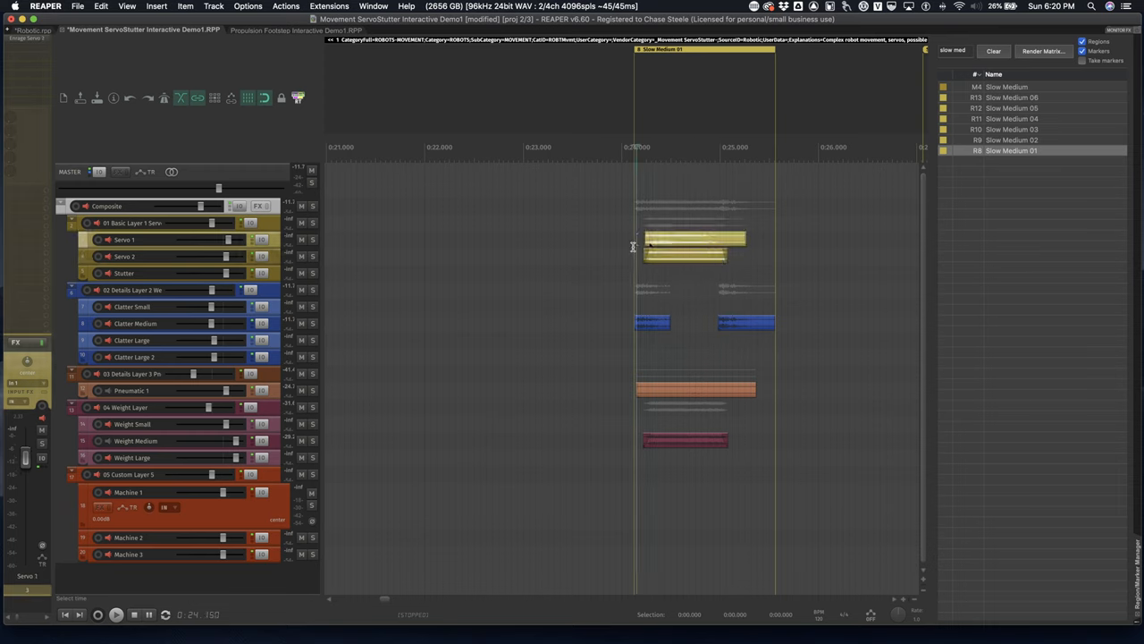
key(space)
key(space)
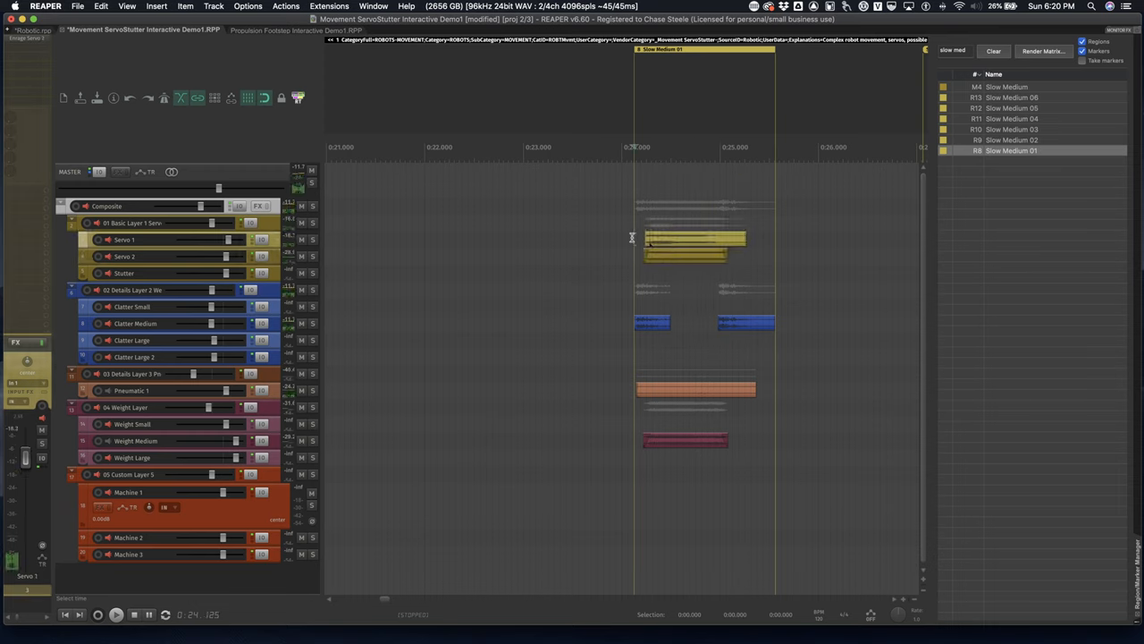
Step: Cancel the pending item copy and audition the servo layers twice more
click(629, 237)
key(Escape)
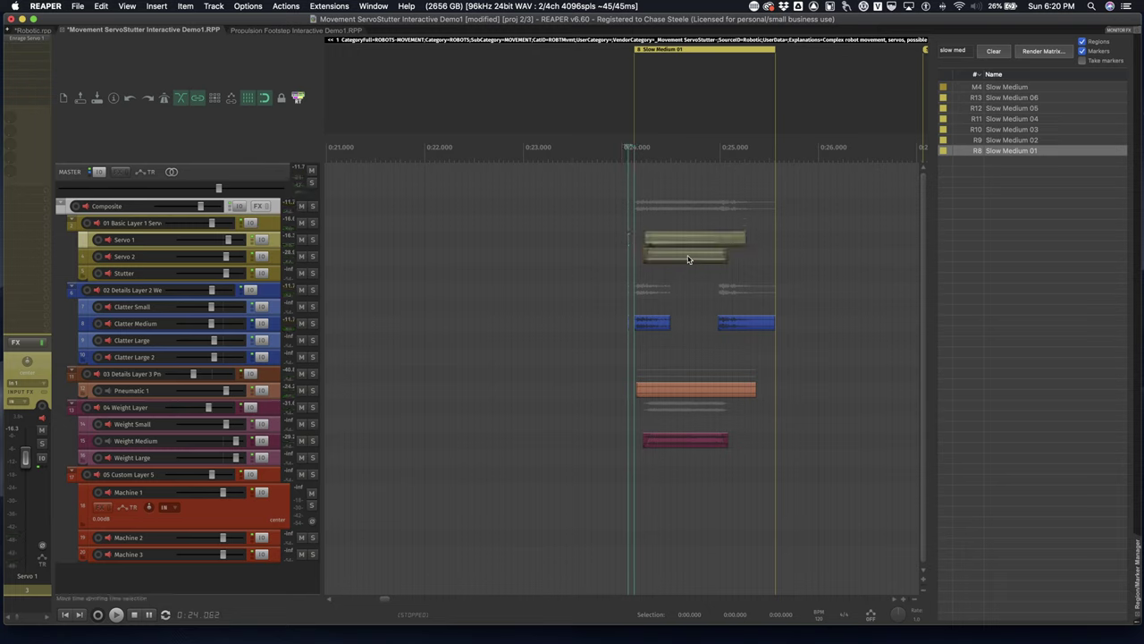
key(space)
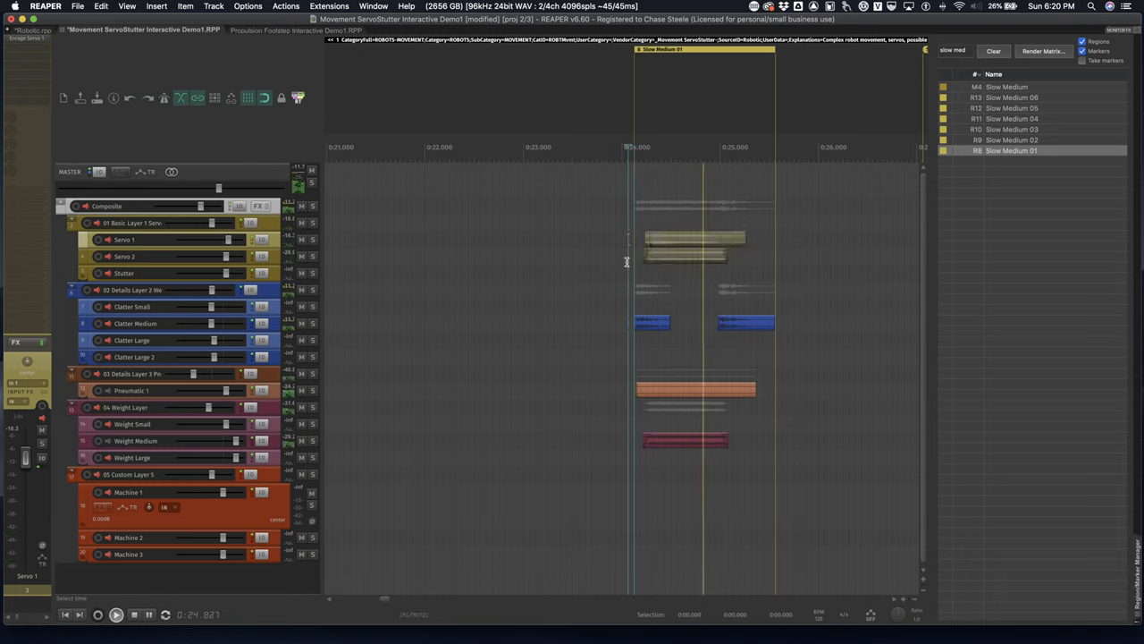
key(space)
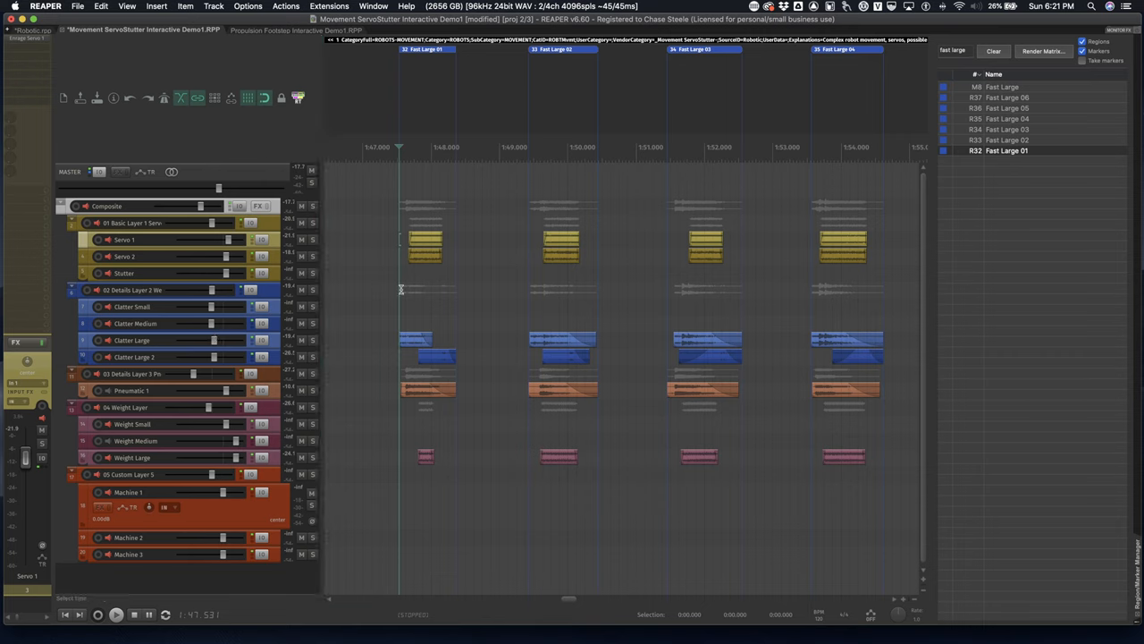
click(400, 259)
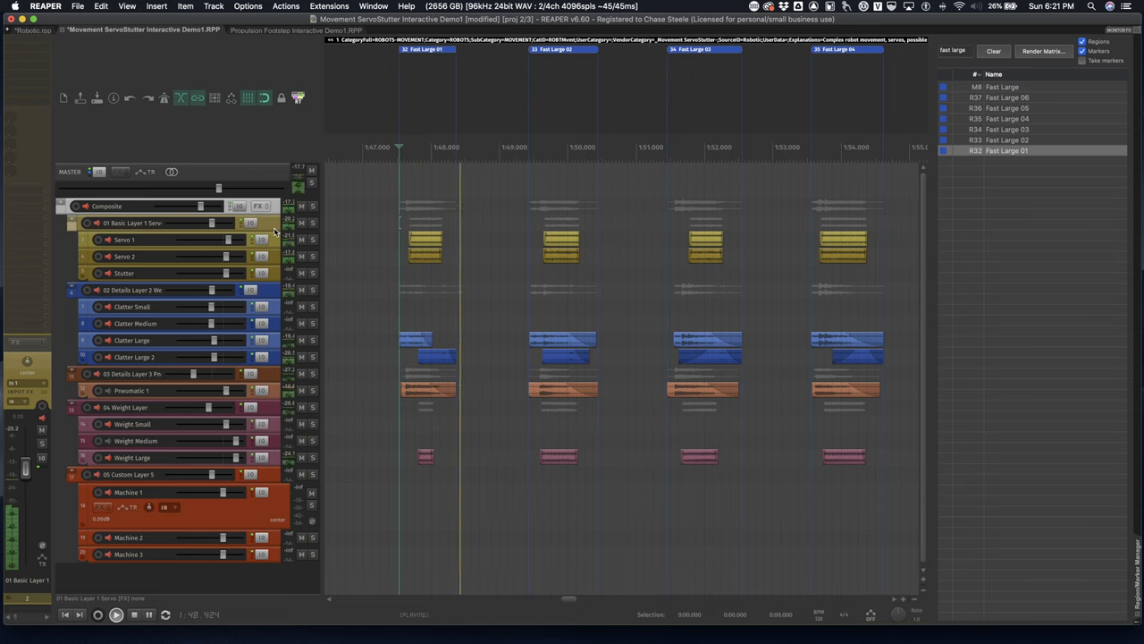
key(space)
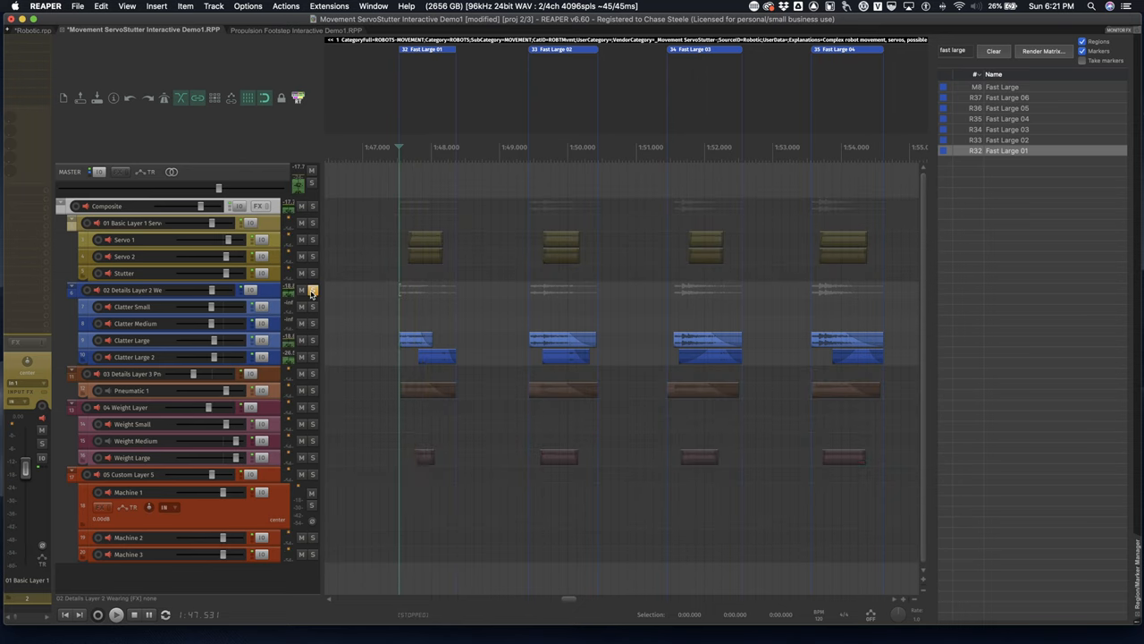
key(space)
click(310, 376)
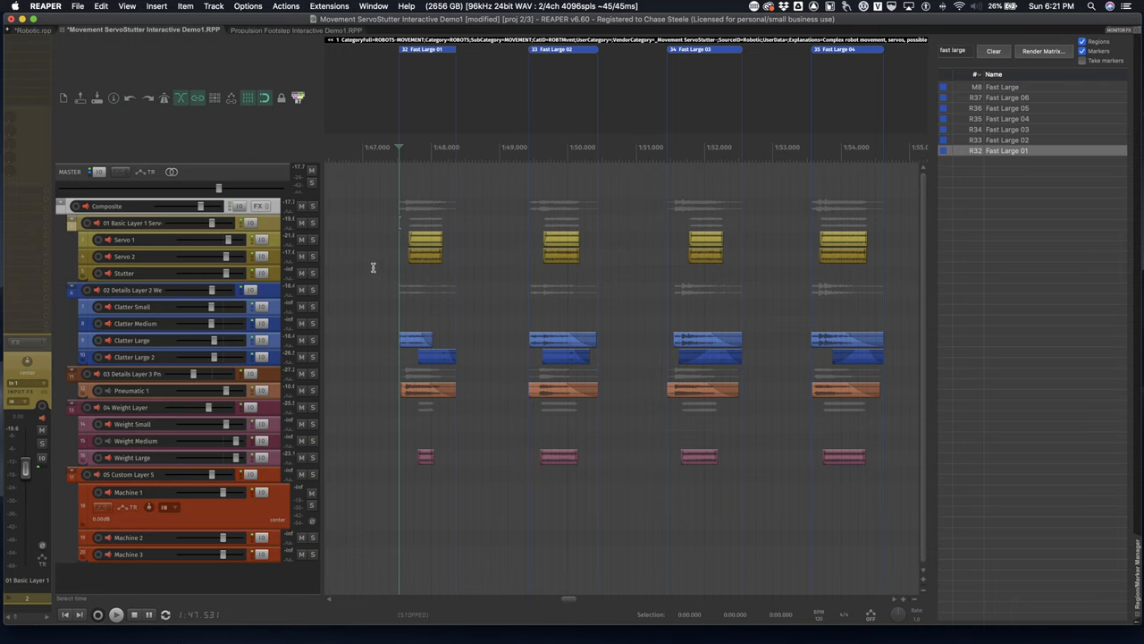
scroll(484, 276, right, 5)
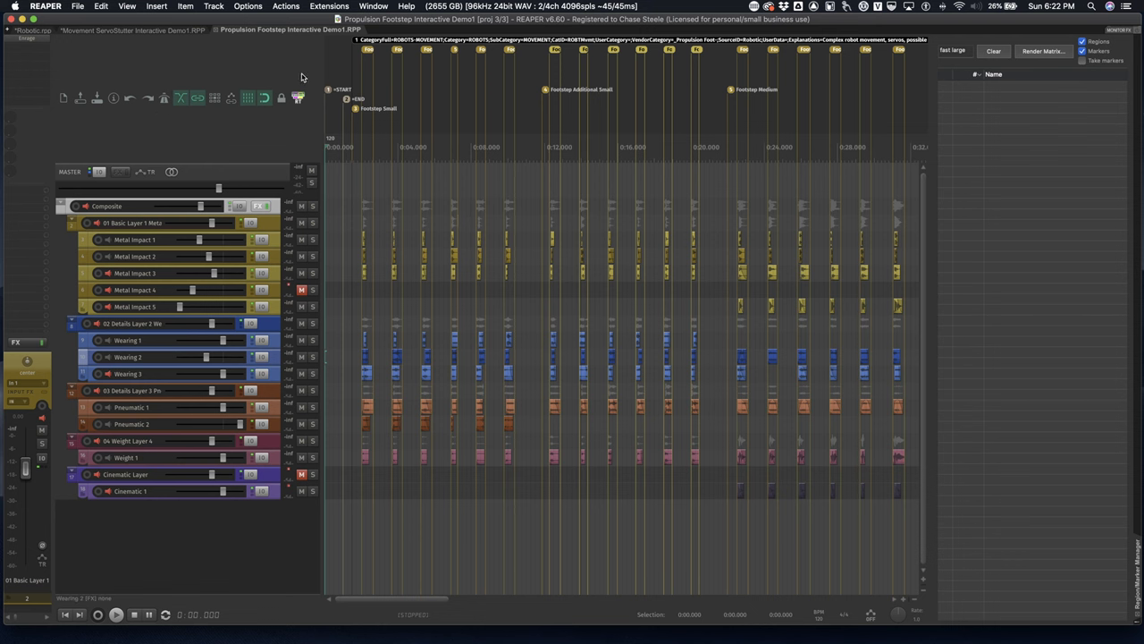
scroll(404, 199, right, 10)
scroll(404, 199, left, 4)
scroll(438, 202, left, 4)
scroll(474, 206, left, 3)
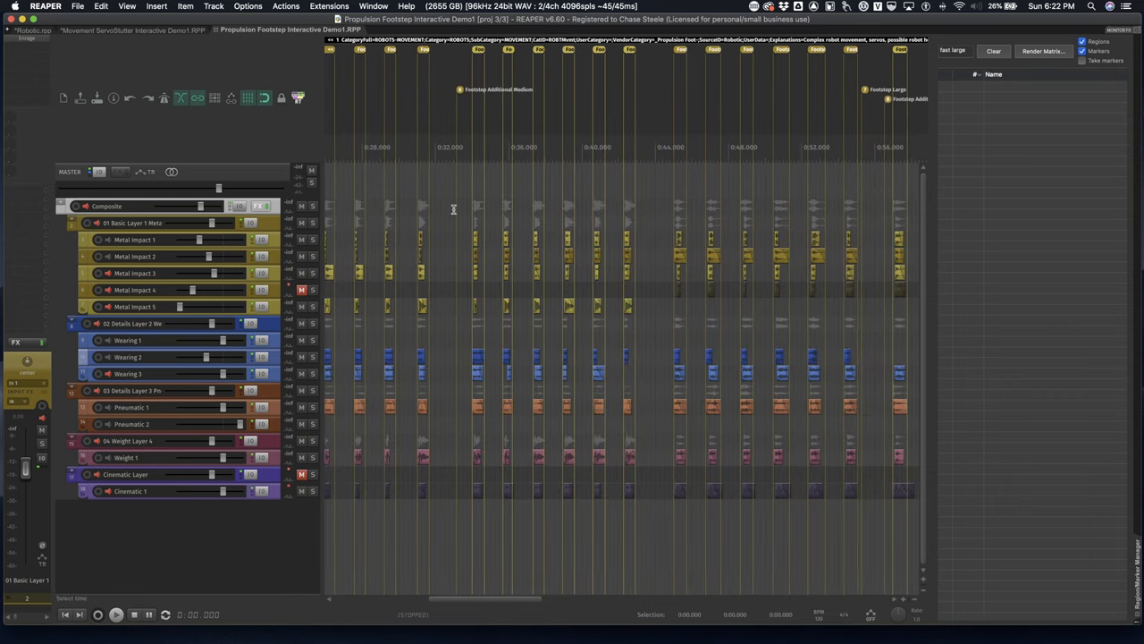
Step: Play the Footstep Large regions and solo Metal Impact 1 and Metal Impact 2 layers in turn
click(469, 218)
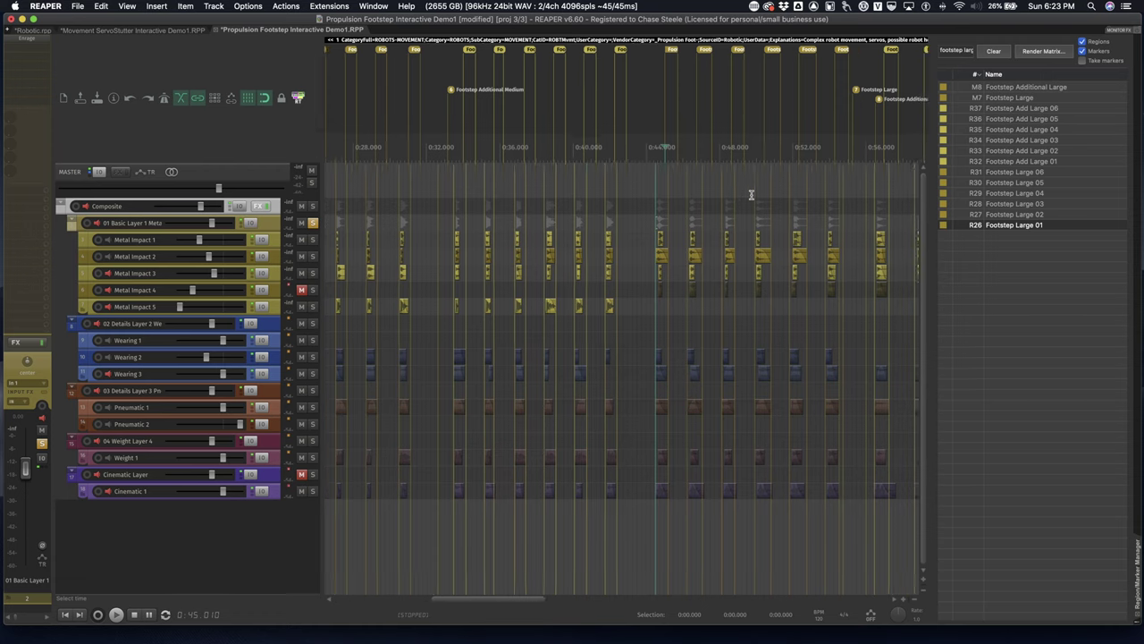
scroll(746, 195, right, 4)
key(space)
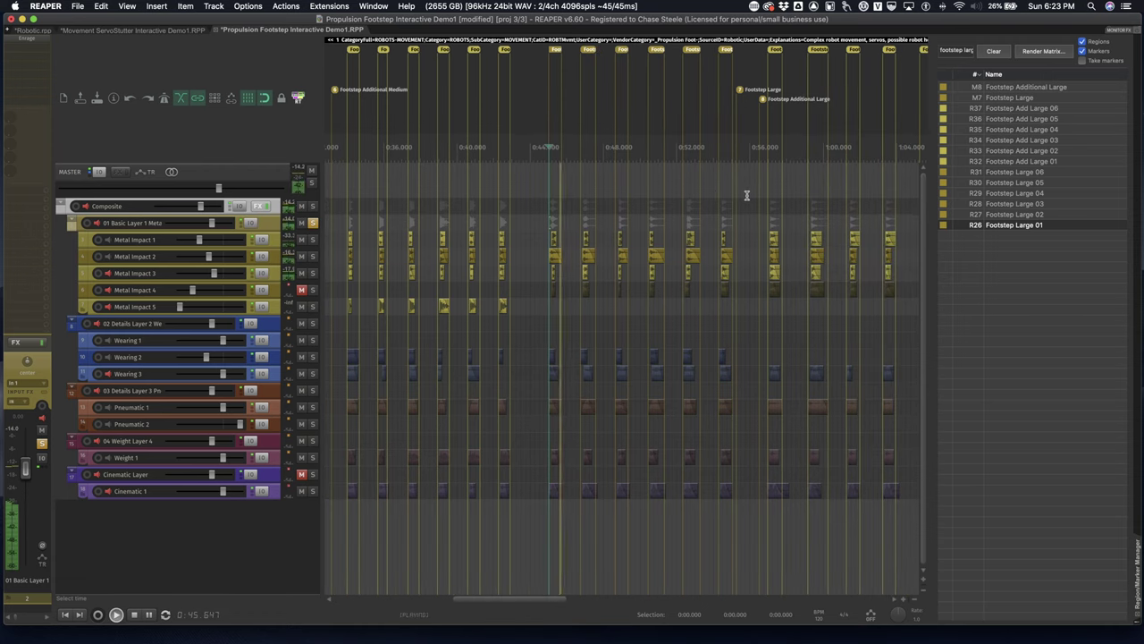
click(273, 256)
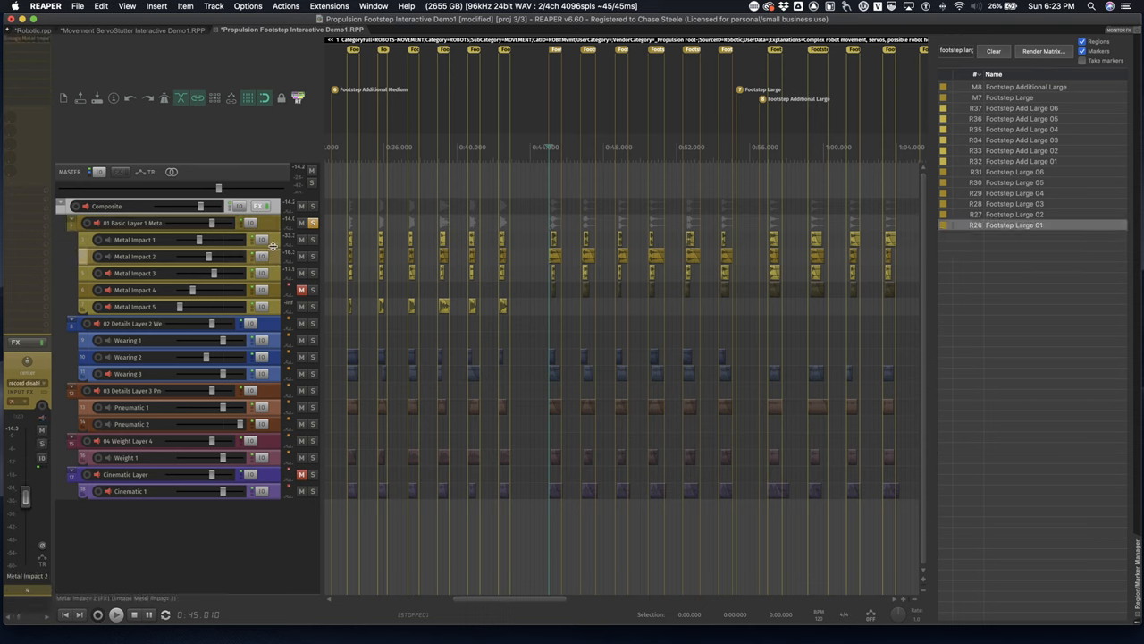
click(311, 240)
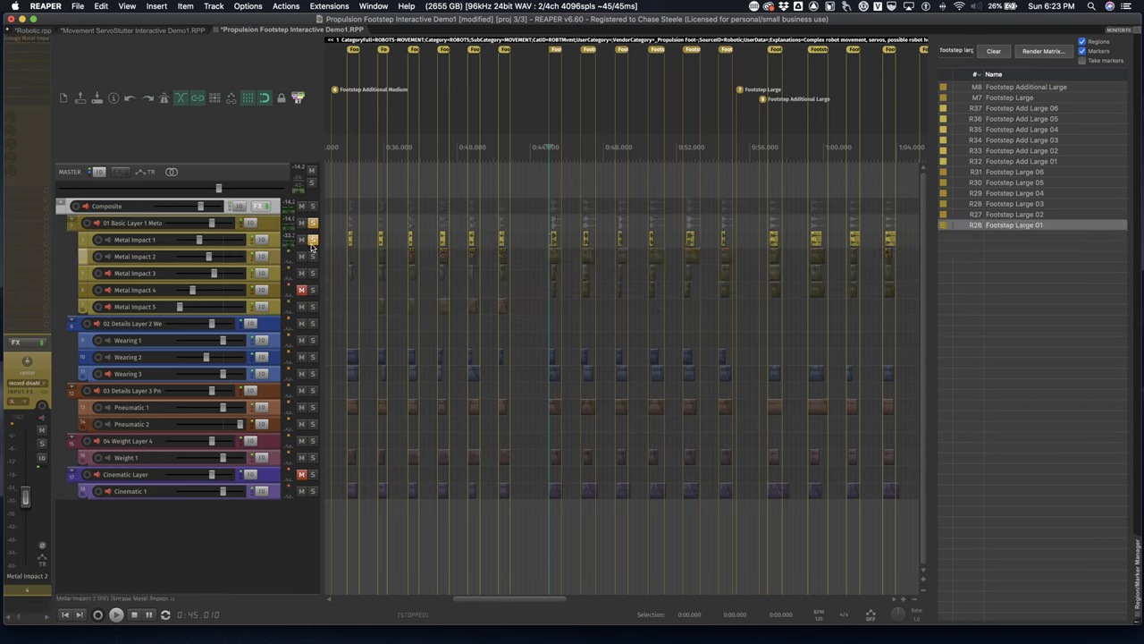
click(312, 256)
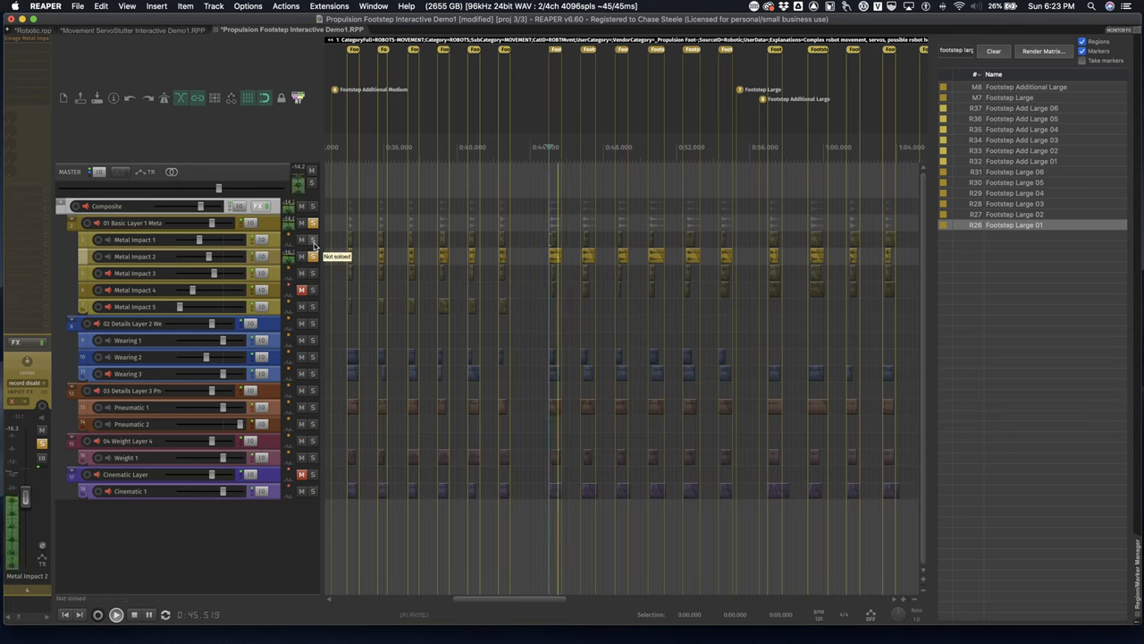
click(312, 240)
Step: Unsolo the Metal Impact layer, close its Enrage window and briefly solo/unsolo it again
click(312, 256)
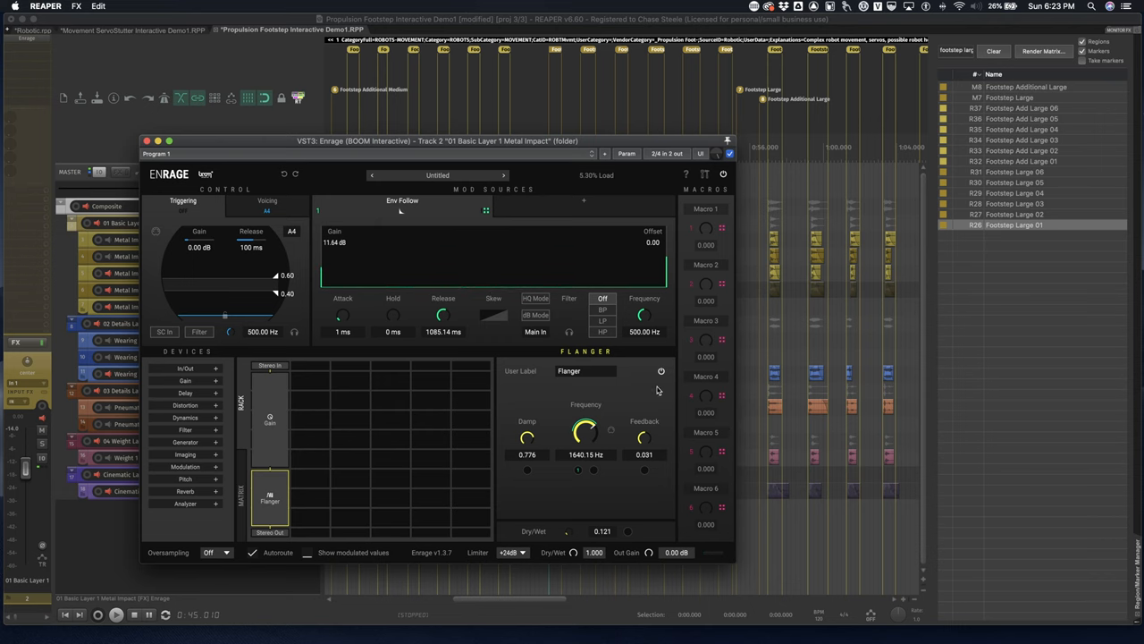
click(147, 141)
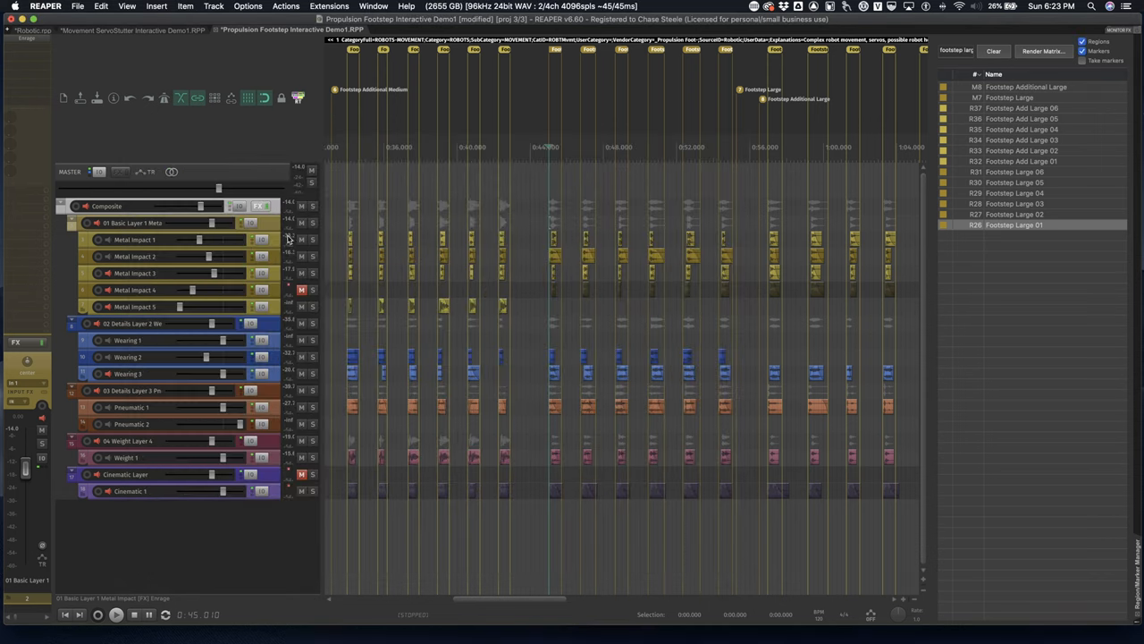
click(311, 223)
click(311, 223)
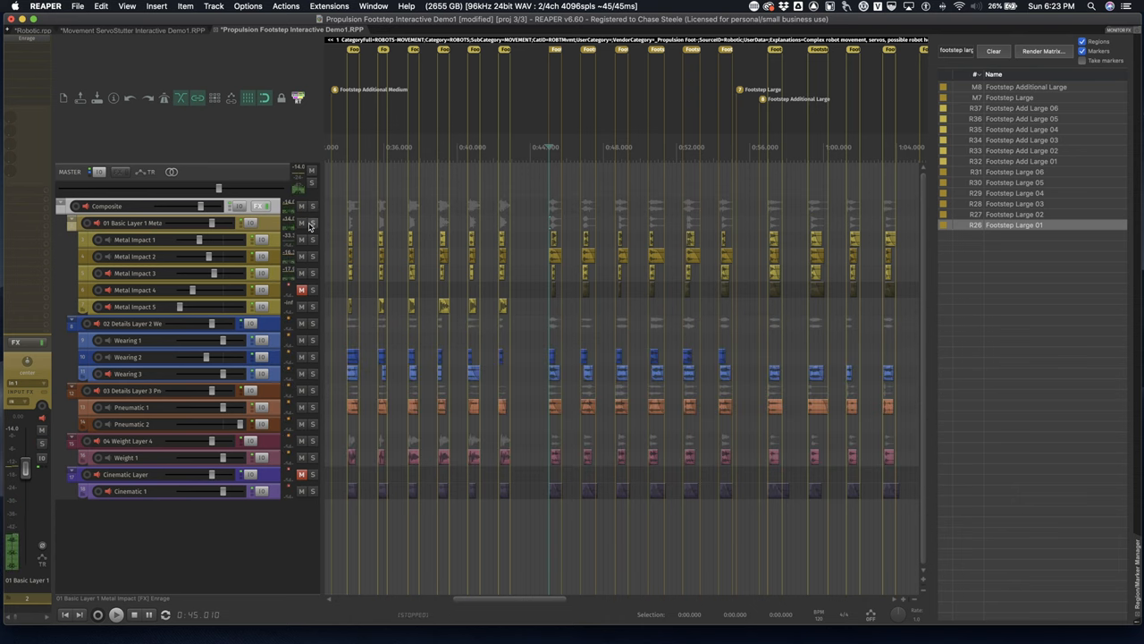
Step: Review the wearing layer's Enrage effect, previewing the warp curve and timbre module, then close it
click(250, 323)
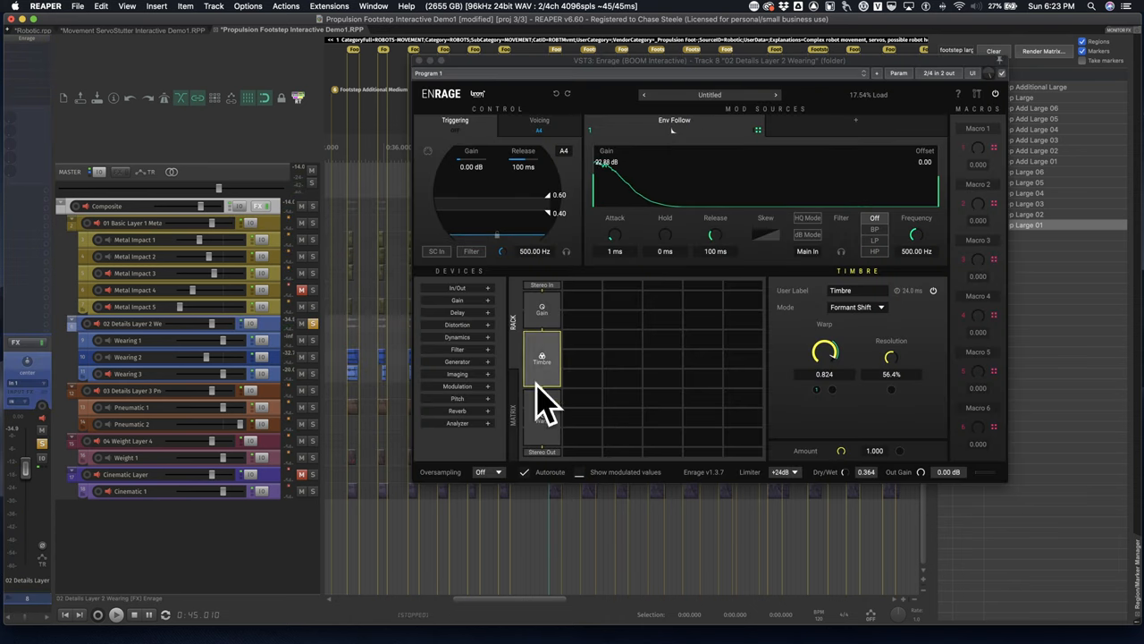
click(543, 417)
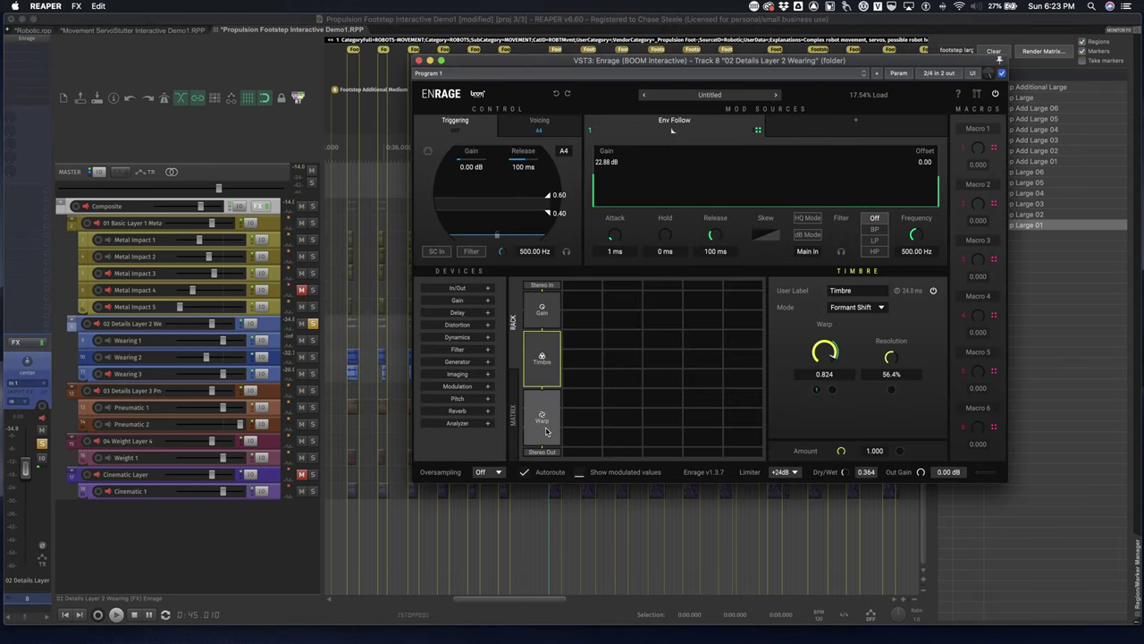
click(543, 359)
drag(531, 60, 392, 82)
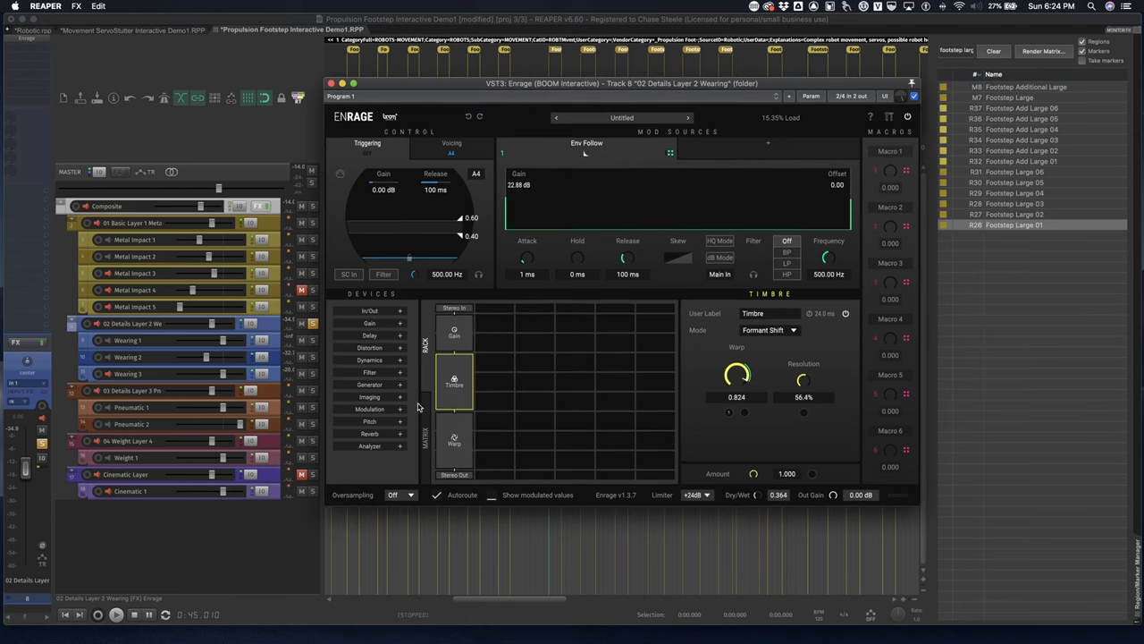
click(332, 84)
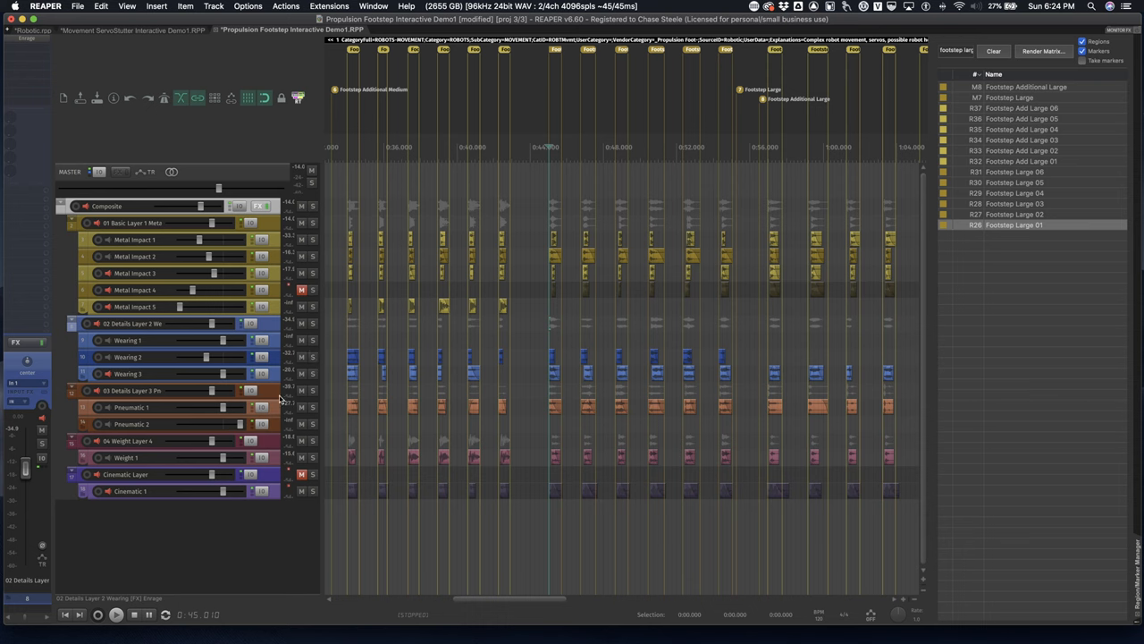
Step: Solo and play the pneumatic details layer and bring up its Enrage effect
click(273, 394)
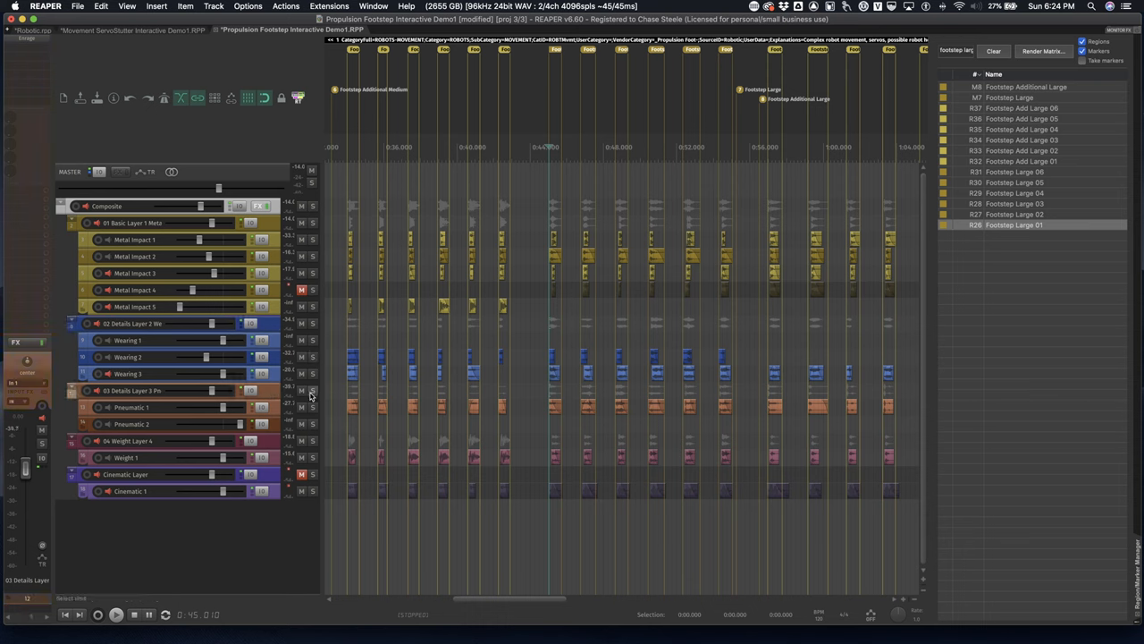
click(311, 391)
key(space)
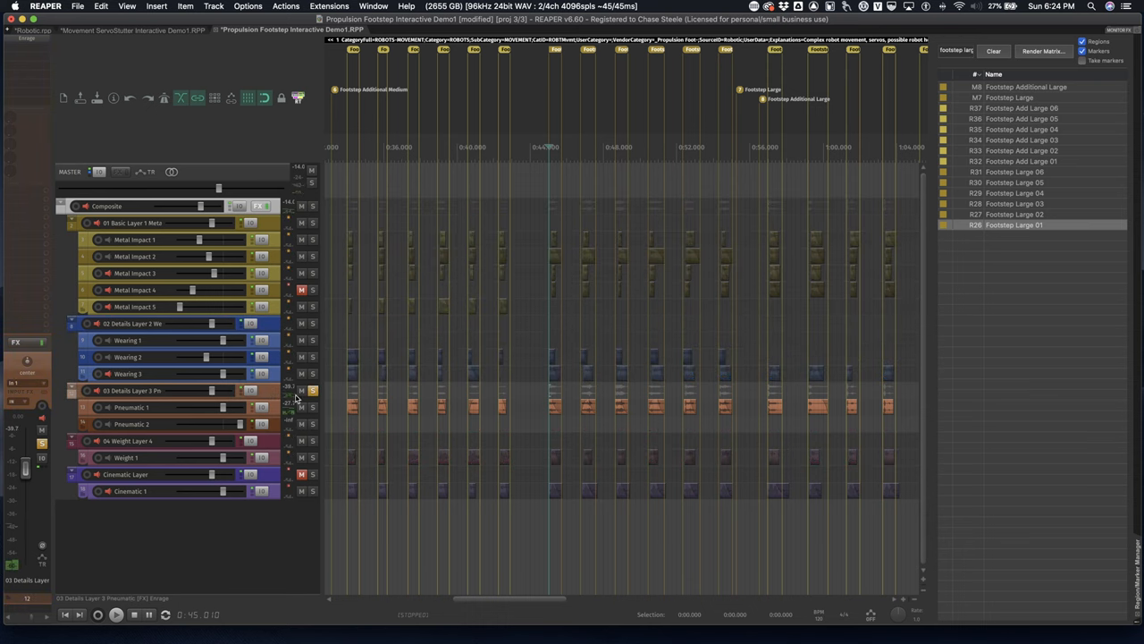
click(16, 38)
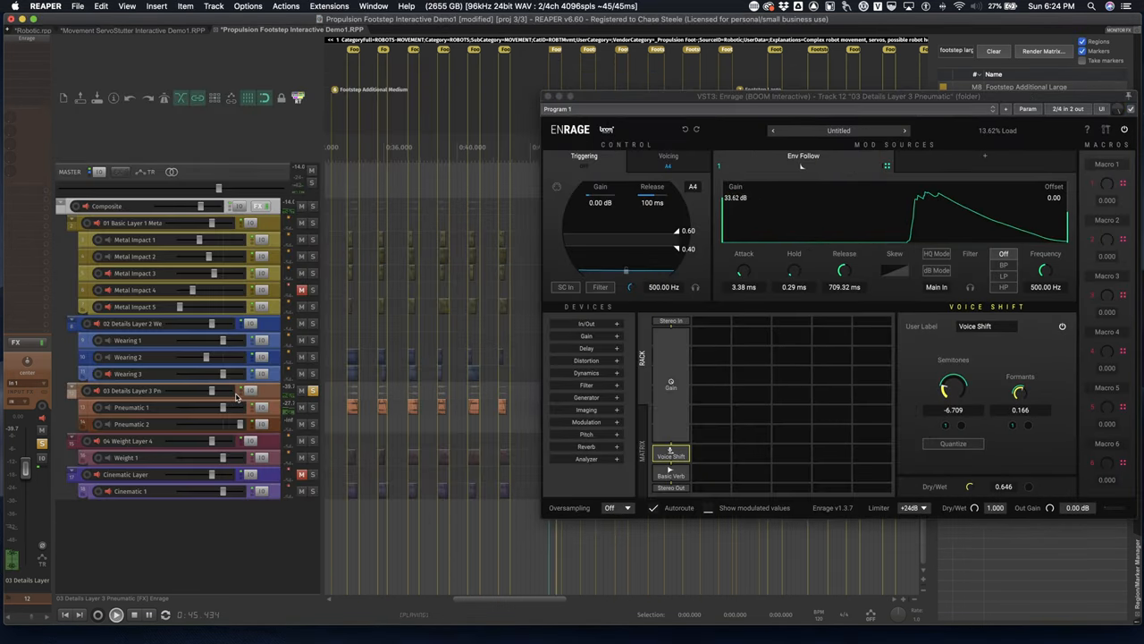
click(221, 392)
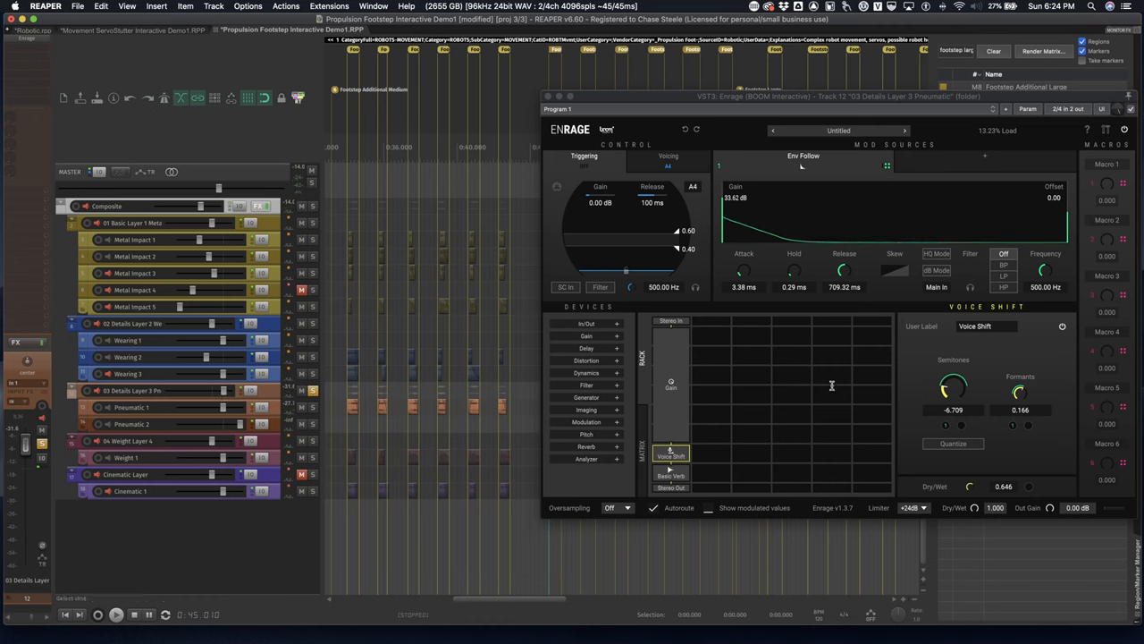
click(670, 456)
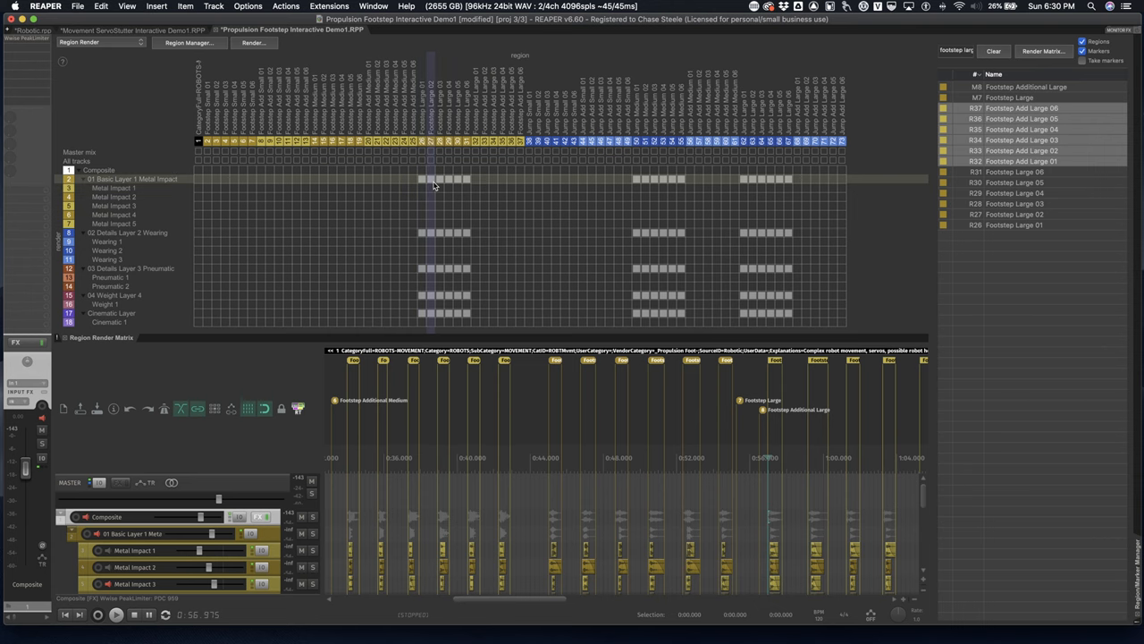
Step: Launch the ReaWwise transfer tool from the Extensions menu and position its window
click(329, 7)
click(336, 19)
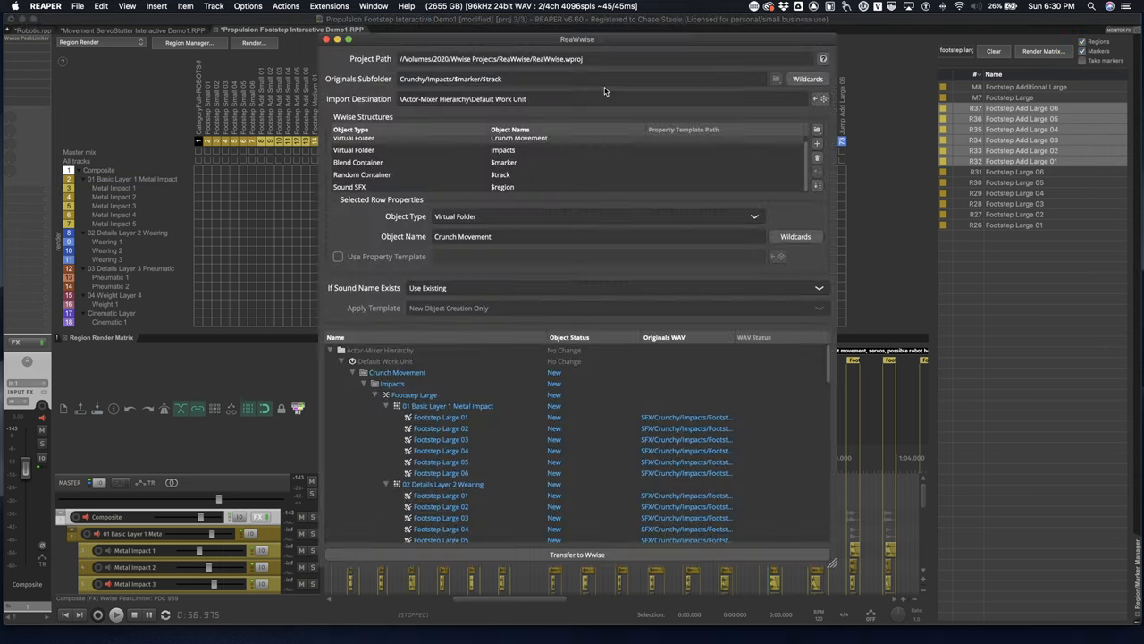
drag(557, 42, 554, 76)
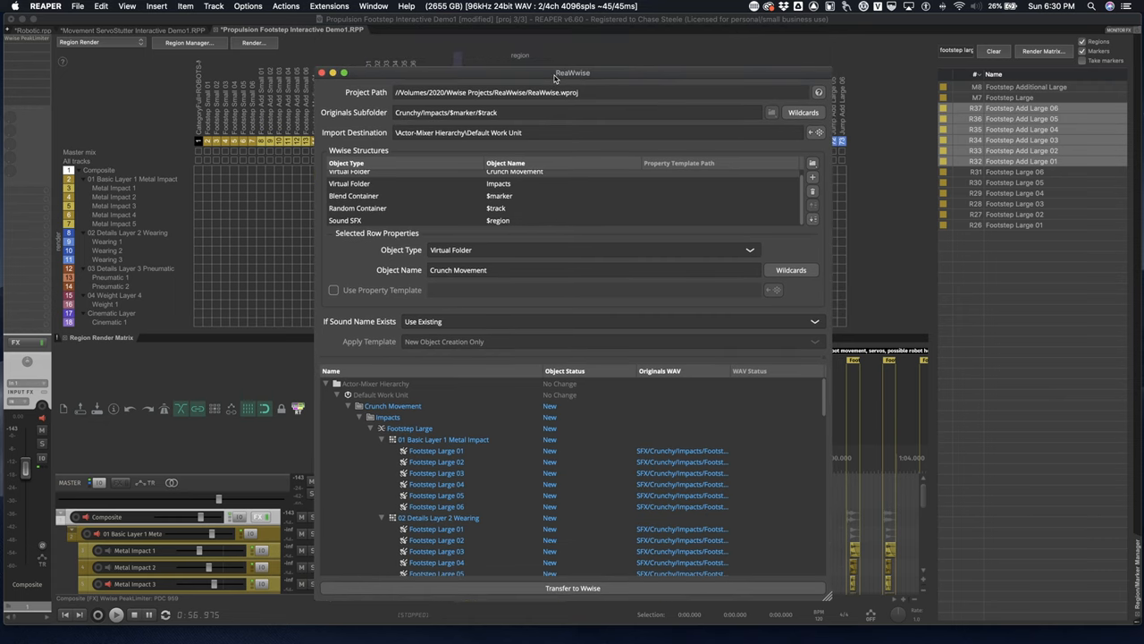
scroll(715, 432, down, 4)
scroll(715, 432, down, 6)
scroll(715, 431, down, 6)
scroll(715, 432, down, 3)
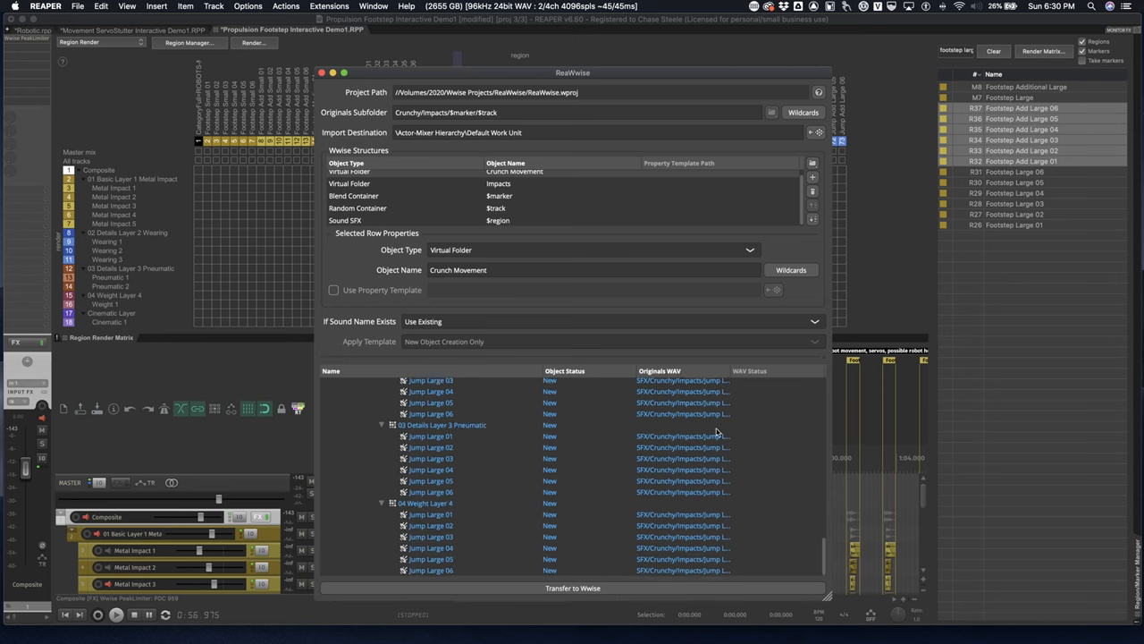
scroll(715, 431, up, 5)
scroll(715, 432, up, 6)
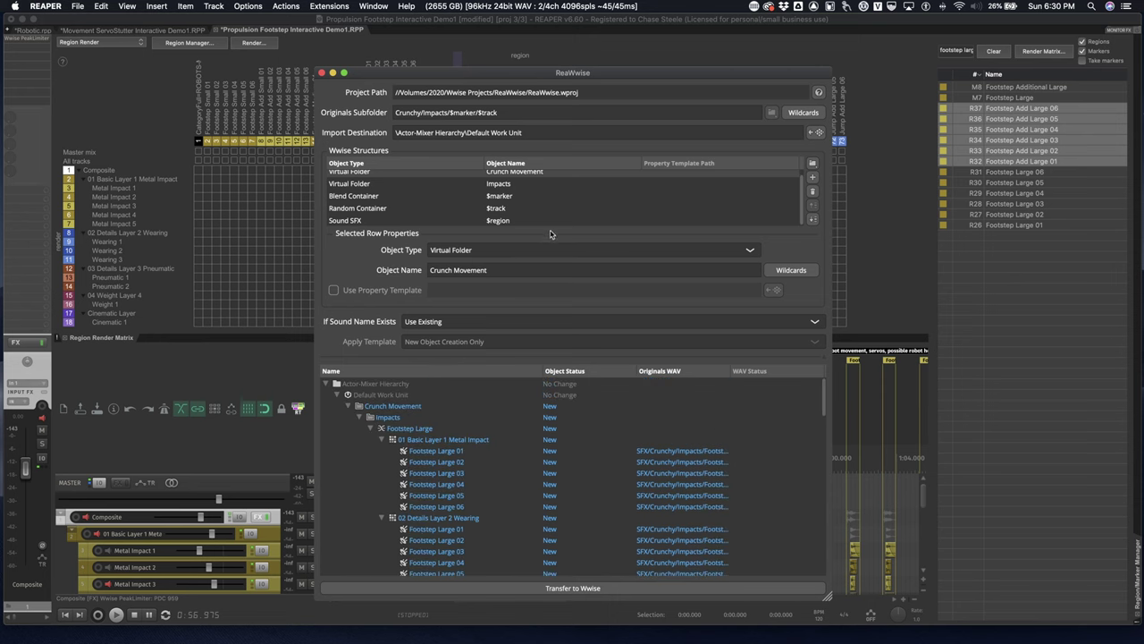
scroll(556, 207, up, 2)
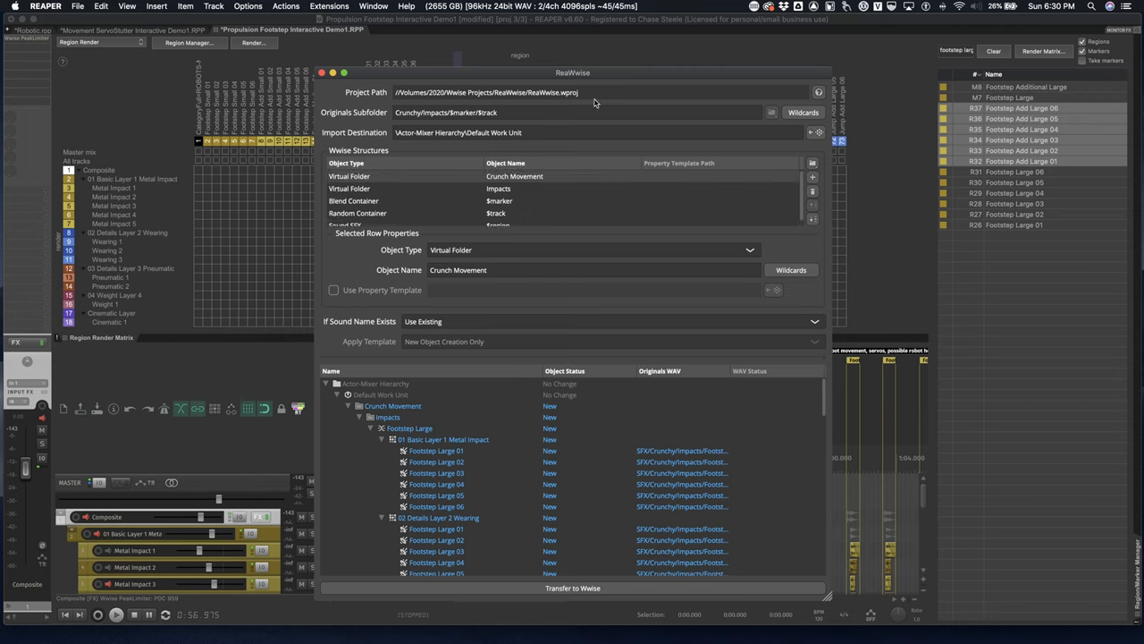
drag(581, 76, 585, 60)
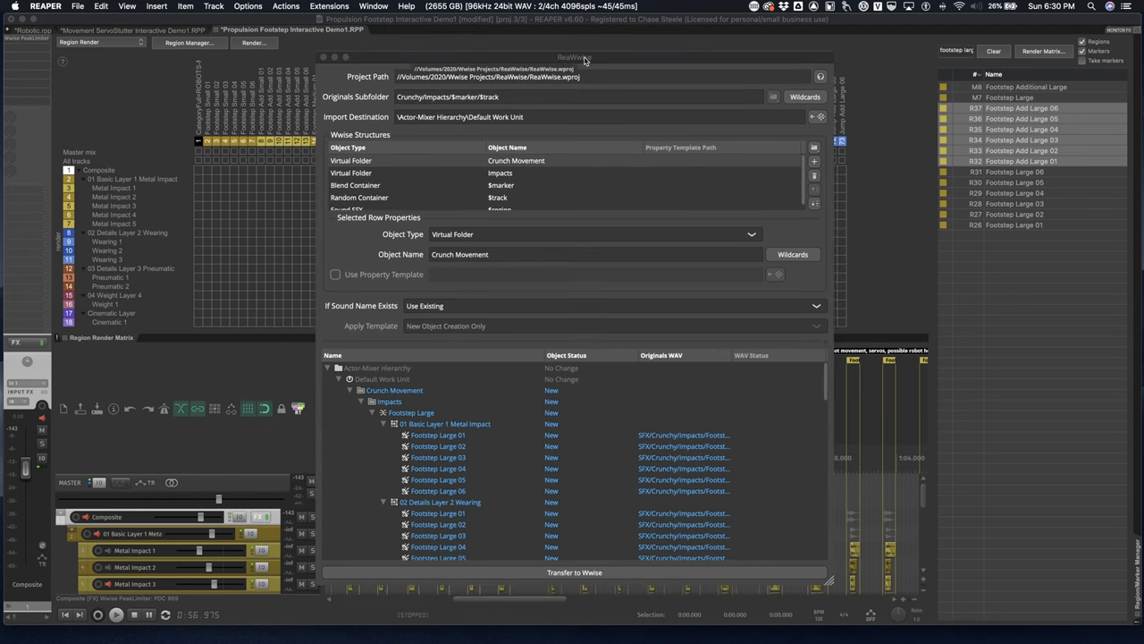
Step: Reveal and peek at the Render to File settings window, close it and bring ReaWwise back
drag(586, 59, 894, 223)
drag(603, 83, 284, 94)
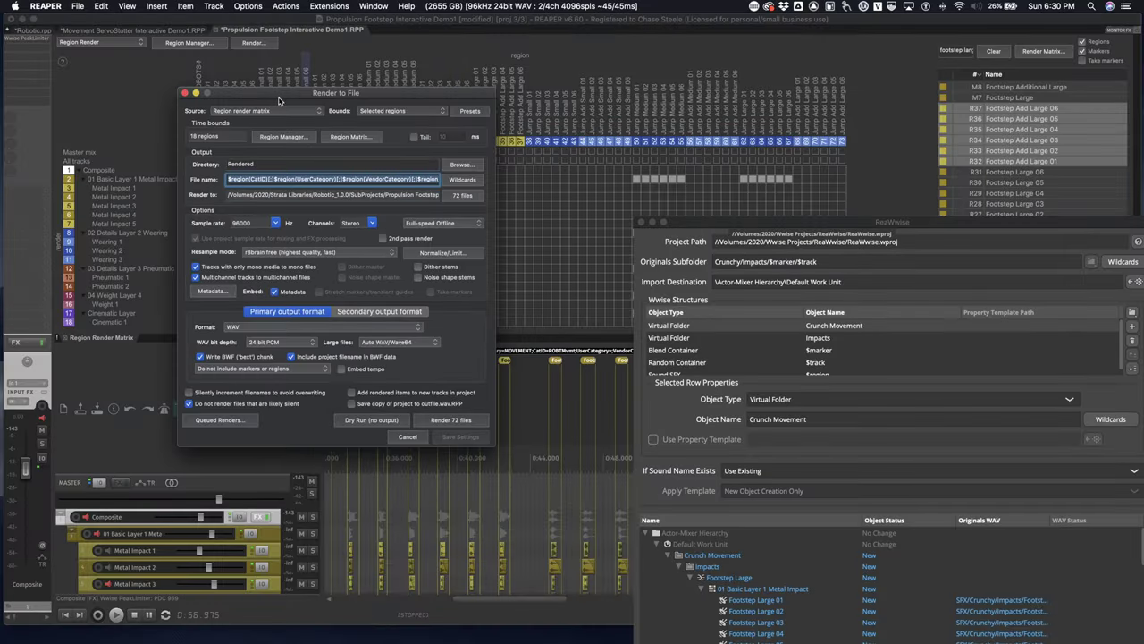
drag(279, 94, 353, 106)
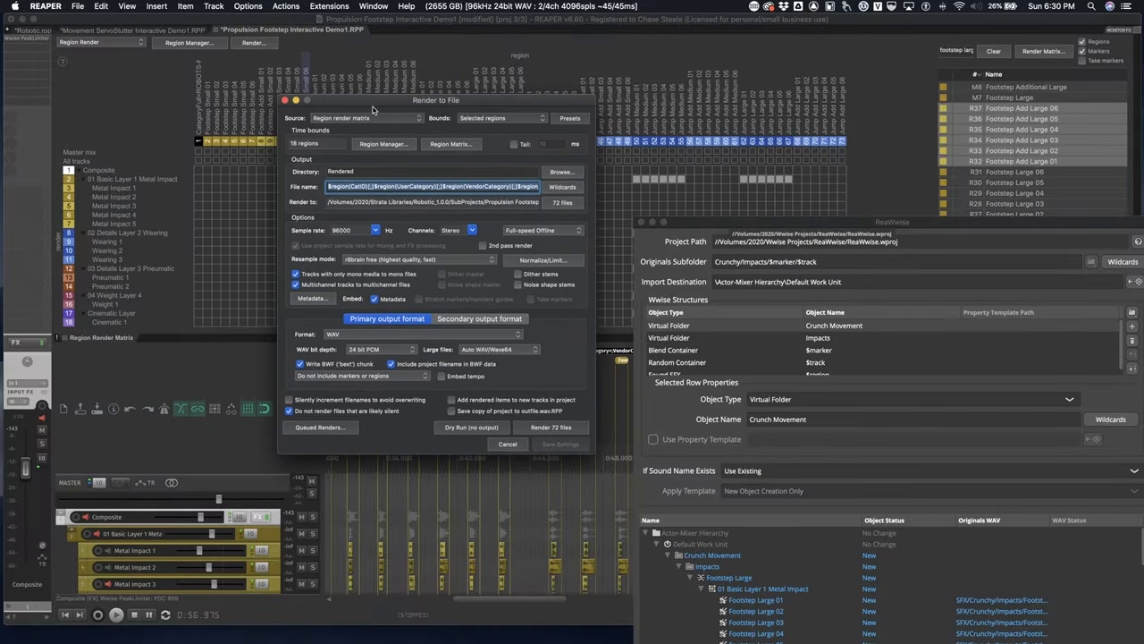
click(284, 101)
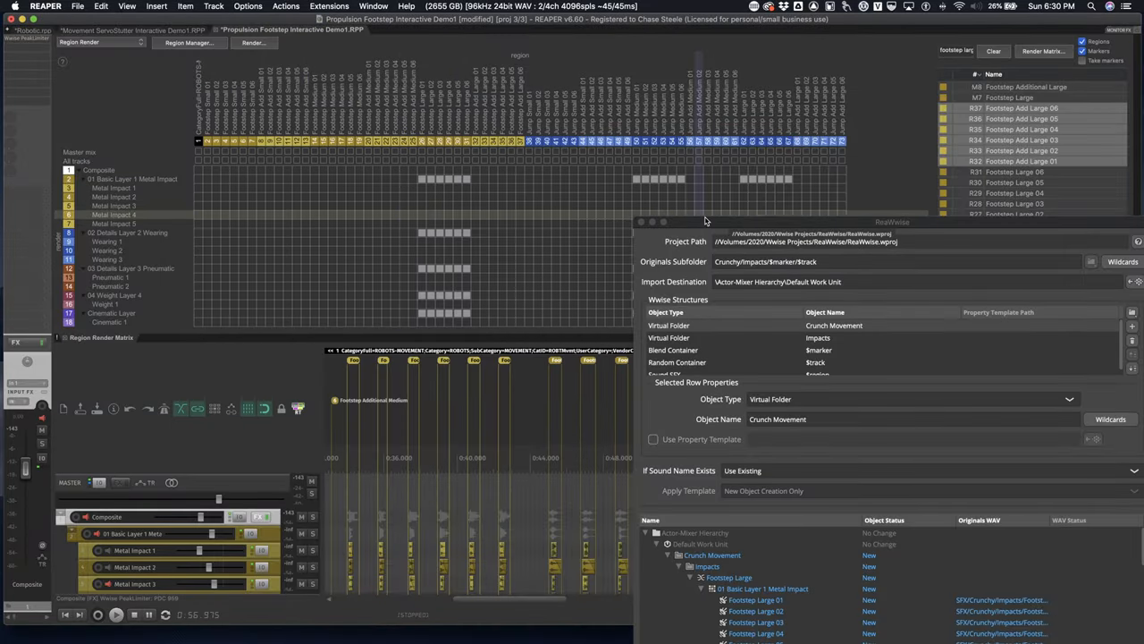
drag(892, 222, 542, 340)
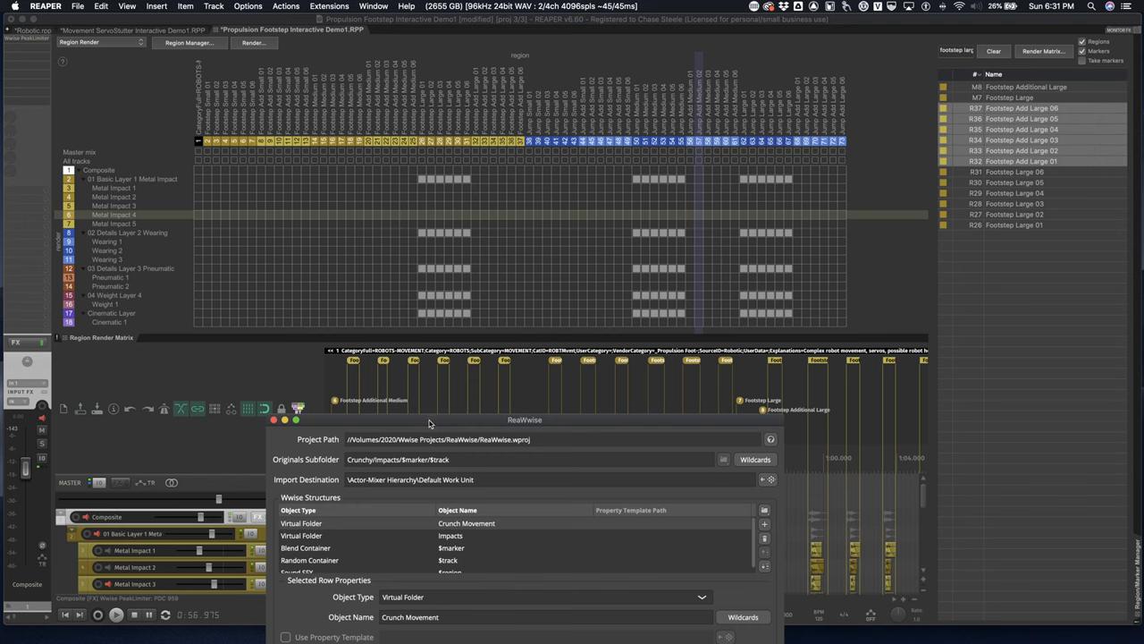
Step: Bring ReaWwise fully into view and select the Impacts virtual folder in the transfer structure
mouse_move(429, 422)
mouse_down()
mouse_move(587, 52)
mouse_move(593, 79)
mouse_move(356, 55)
mouse_up()
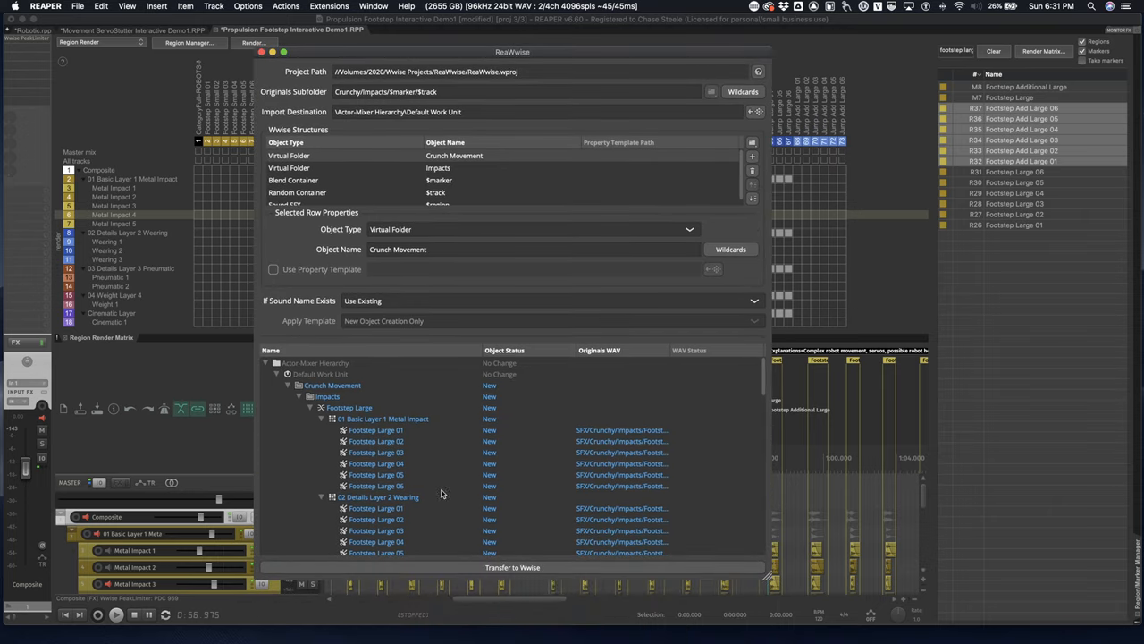
scroll(491, 162, down, 1)
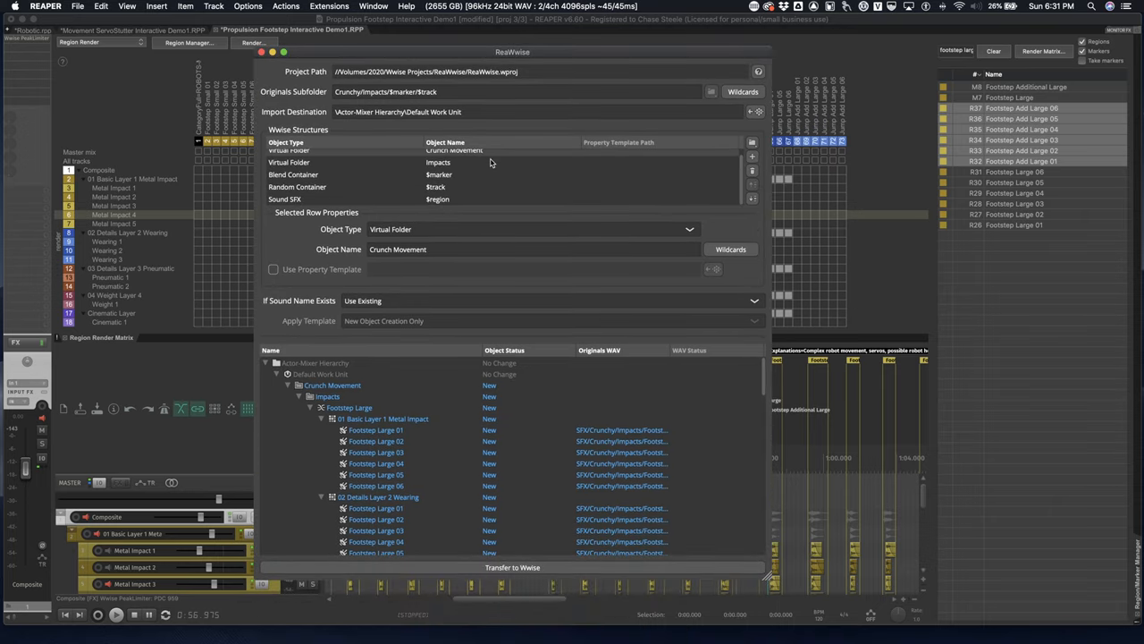
scroll(475, 191, up, 1)
scroll(412, 185, down, 1)
scroll(438, 186, up, 1)
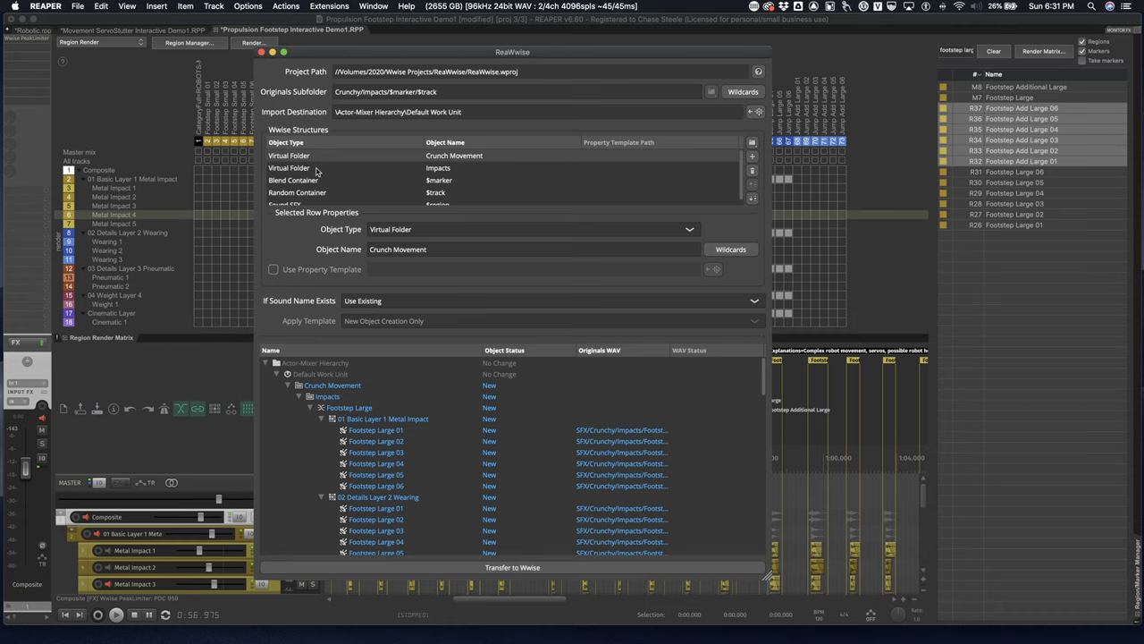
click(315, 169)
scroll(369, 169, down, 1)
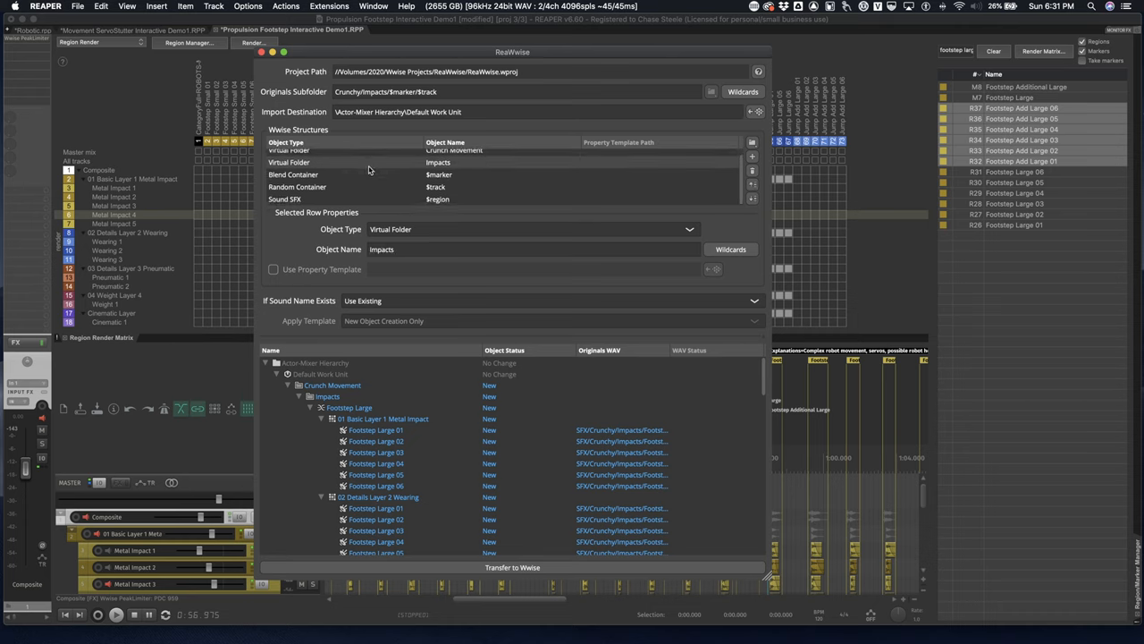
scroll(458, 169, up, 1)
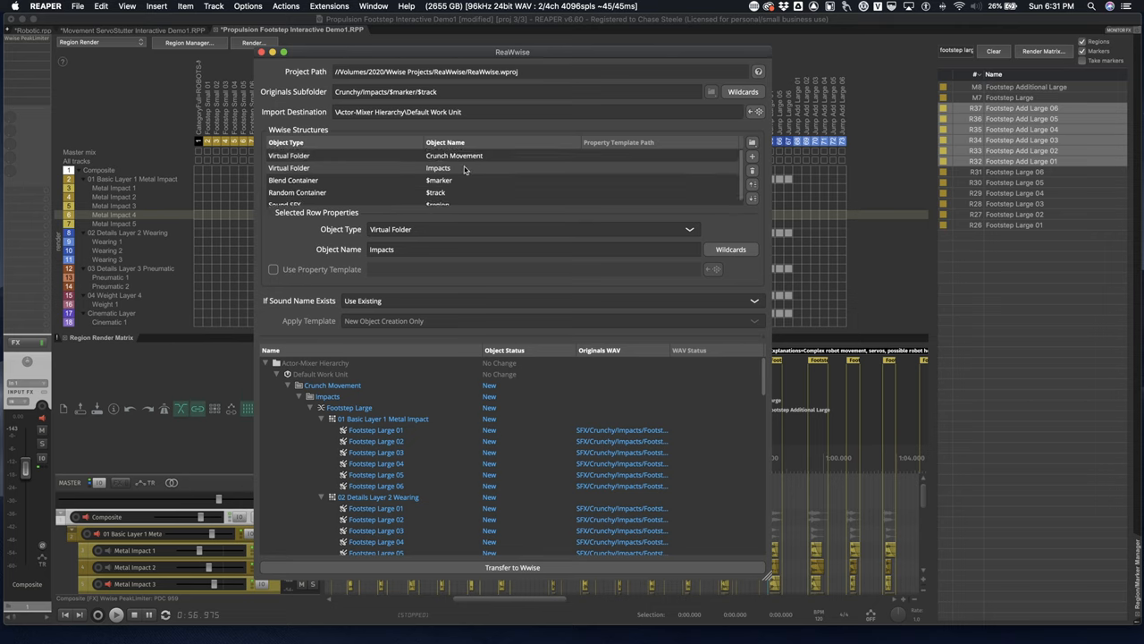
scroll(472, 170, down, 1)
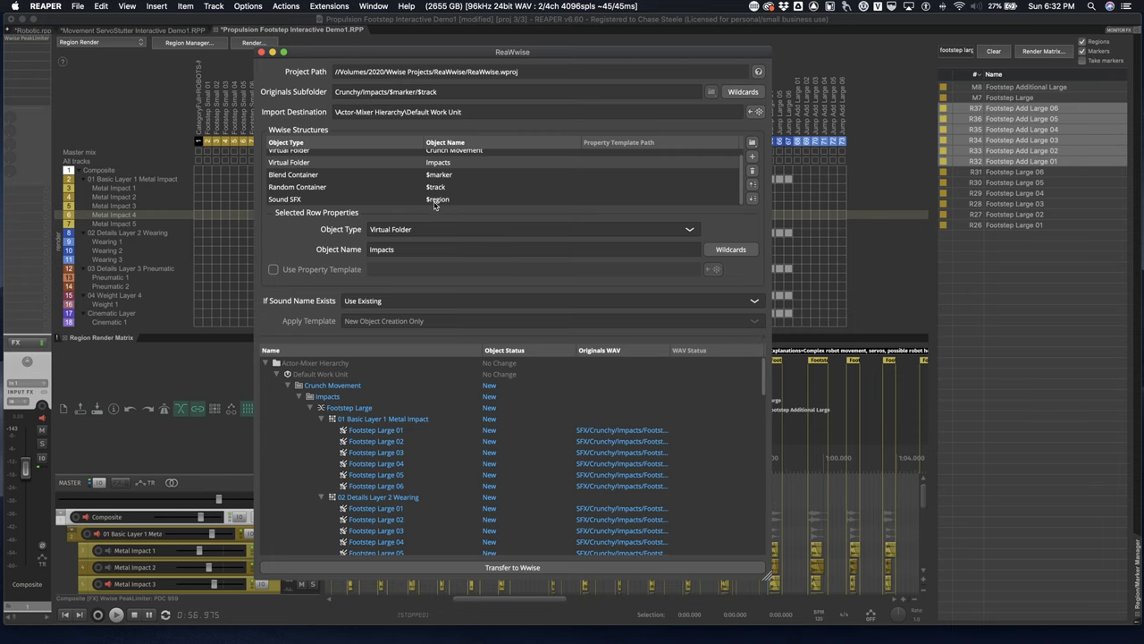
scroll(443, 199, up, 1)
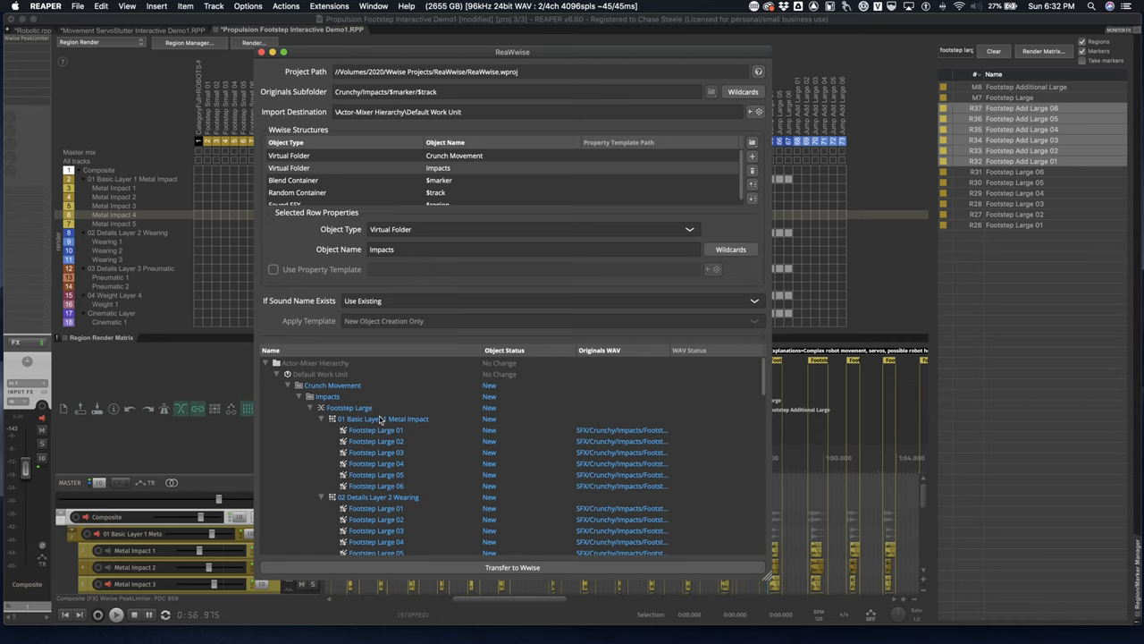
Step: Collapse the Footstep Large, Jump Medium and Jump Large groups in the ReaWwise preview tree
drag(470, 53, 495, 12)
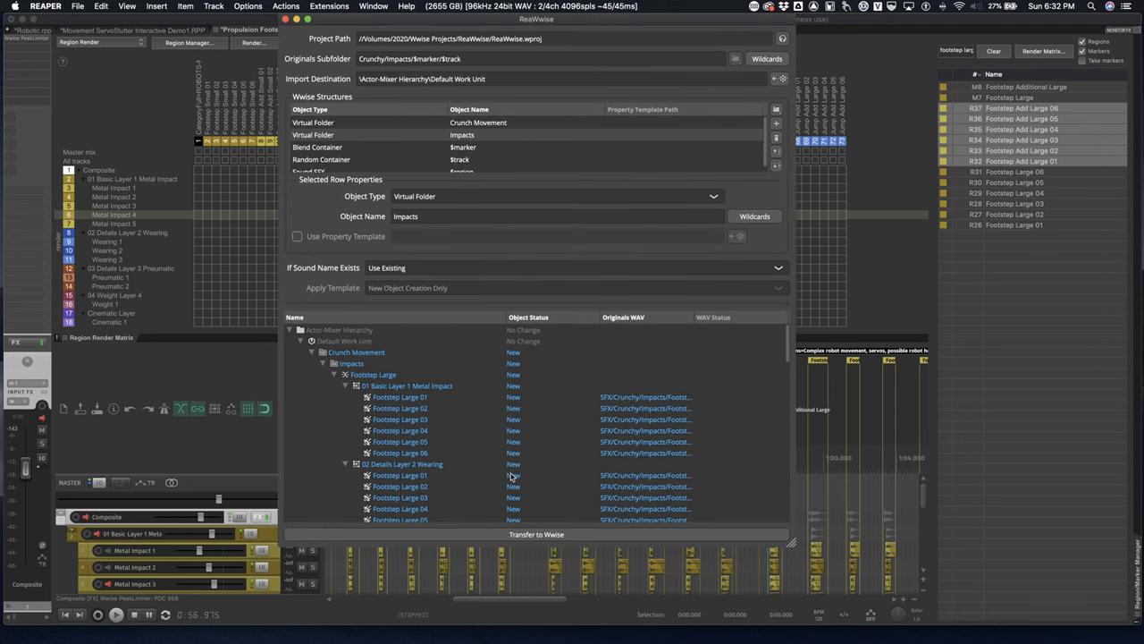
scroll(481, 510, down, 3)
scroll(478, 500, down, 2)
scroll(474, 494, up, 5)
click(345, 385)
click(345, 407)
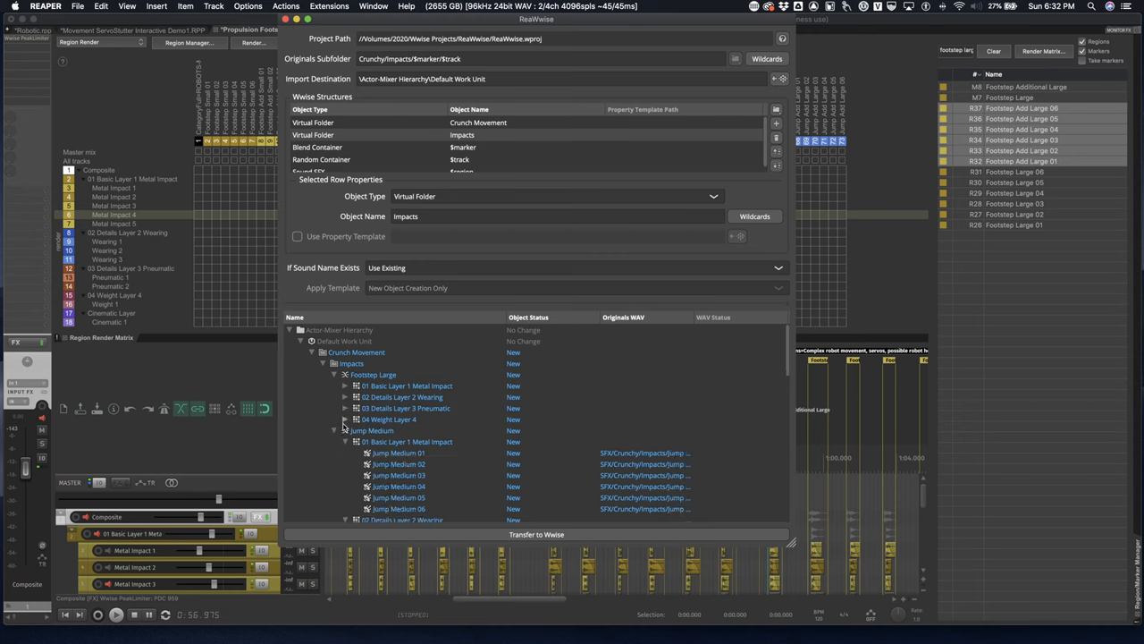
click(345, 442)
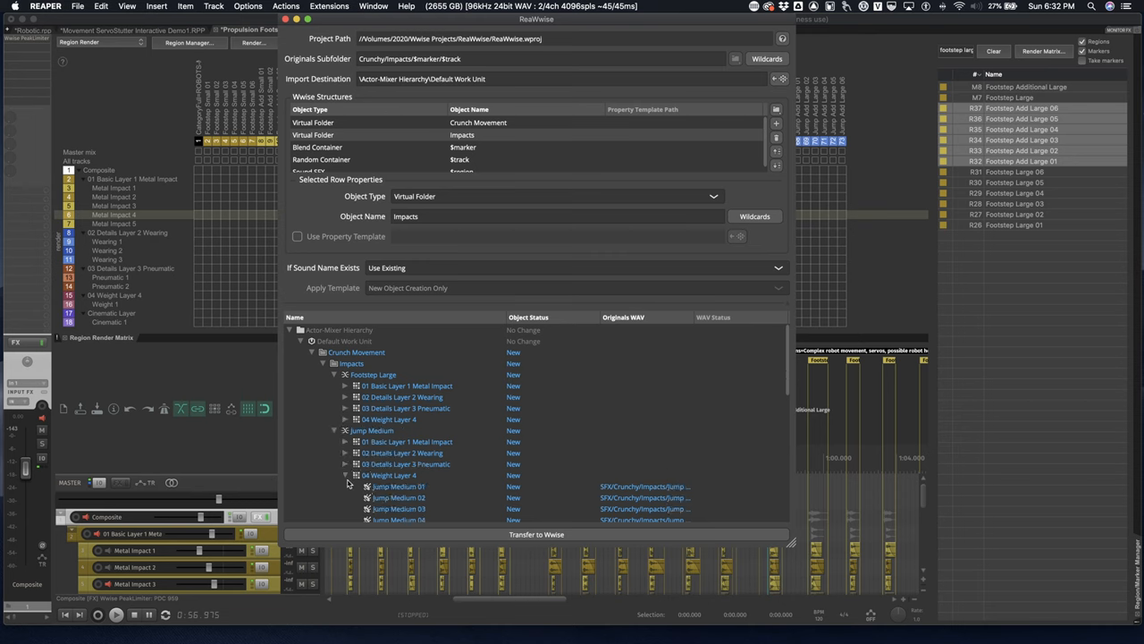
click(347, 476)
scroll(418, 466, down, 5)
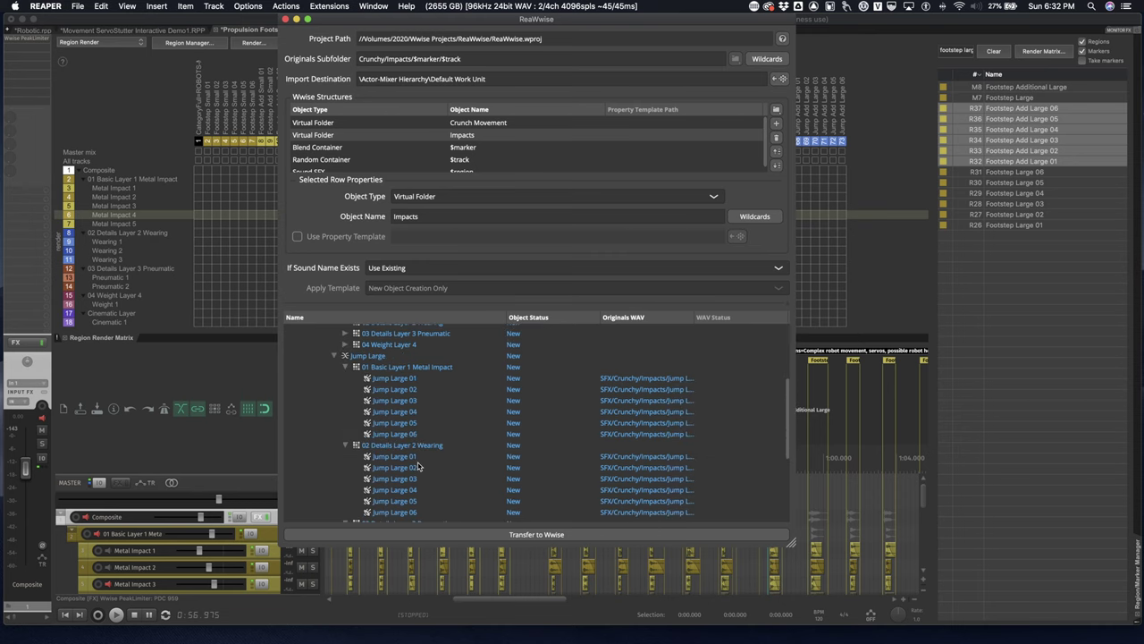
scroll(347, 380, up, 1)
click(335, 365)
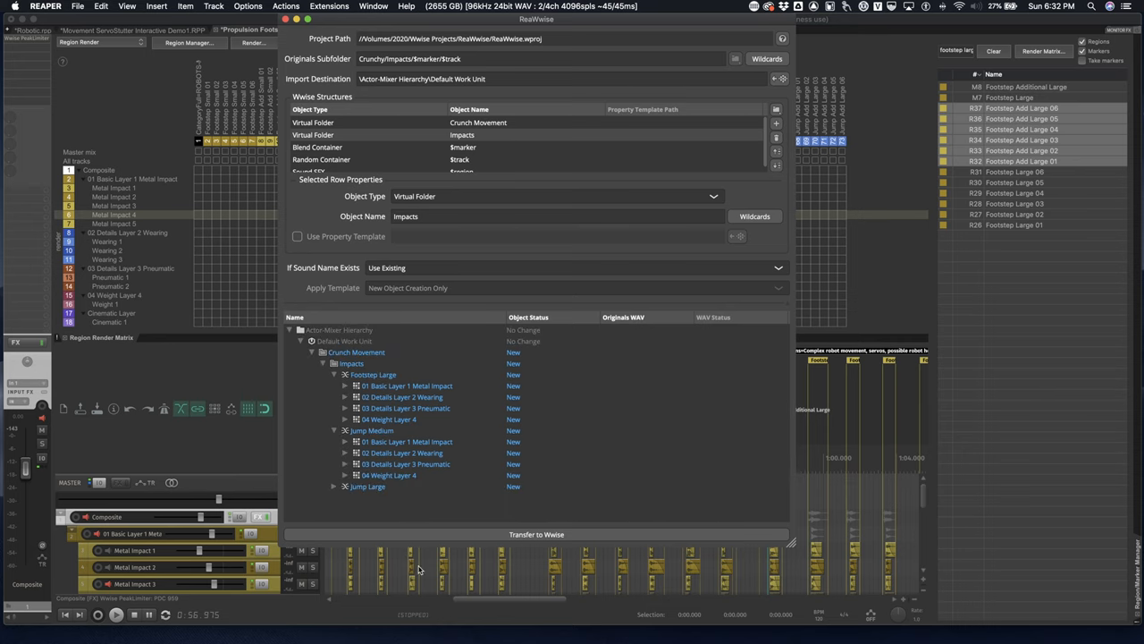
drag(397, 23, 407, 24)
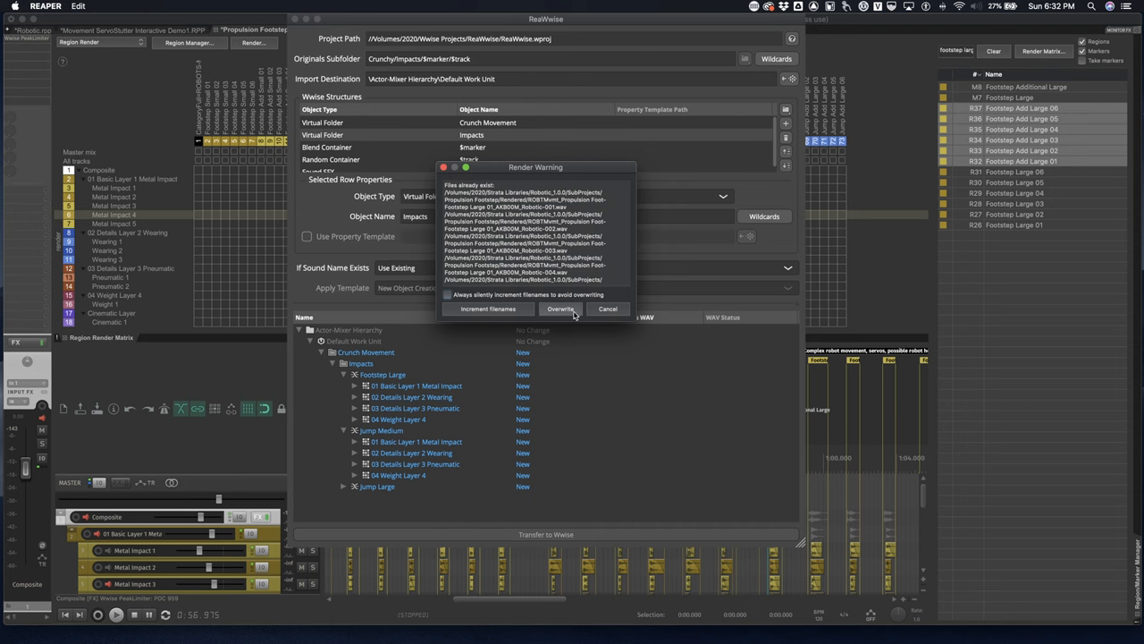
Step: Transfer to Wwise overwriting existing renders and dismiss the Import Summary
click(561, 309)
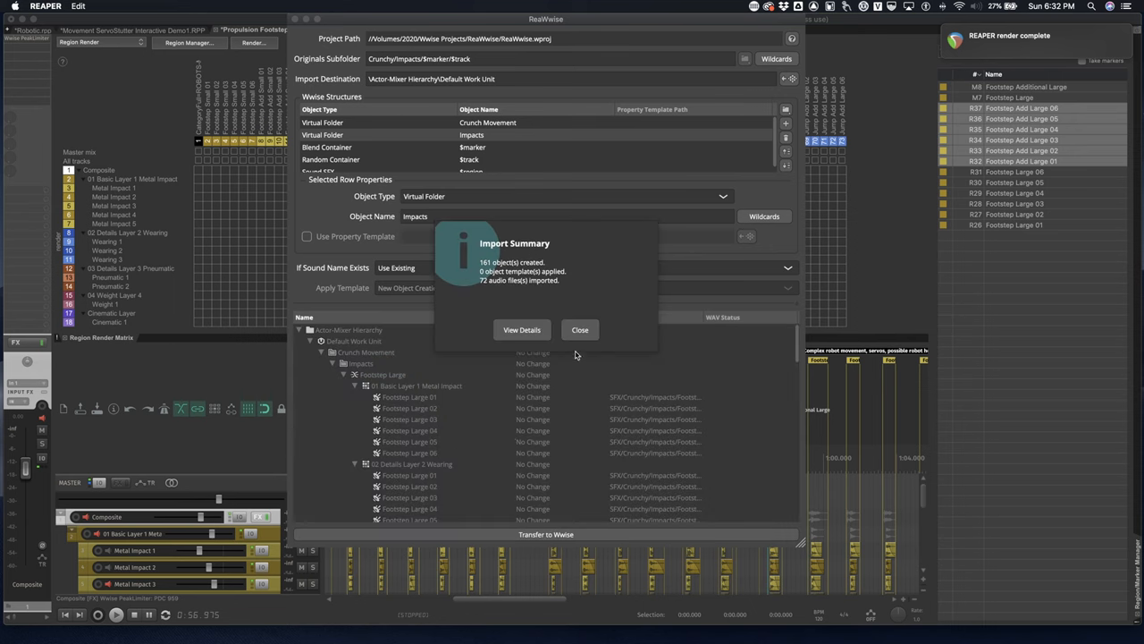
click(583, 333)
mouse_move(802, 626)
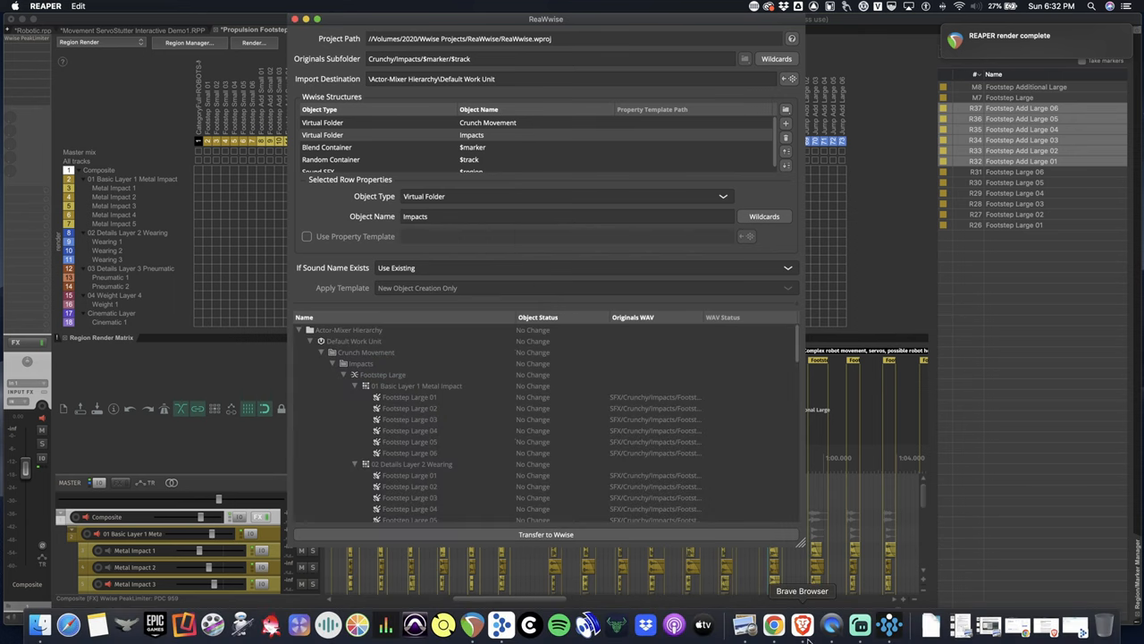
Step: Bring Wwise forward and expand Crunch Movement and Footstep Large to its four imported layers
click(889, 626)
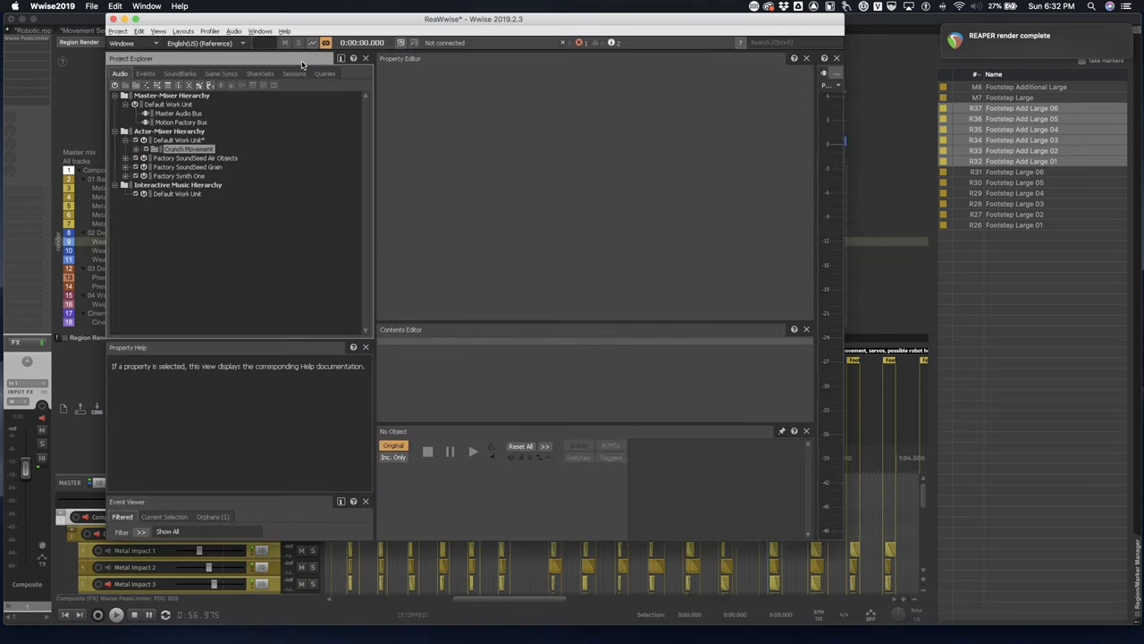
drag(253, 22, 378, 32)
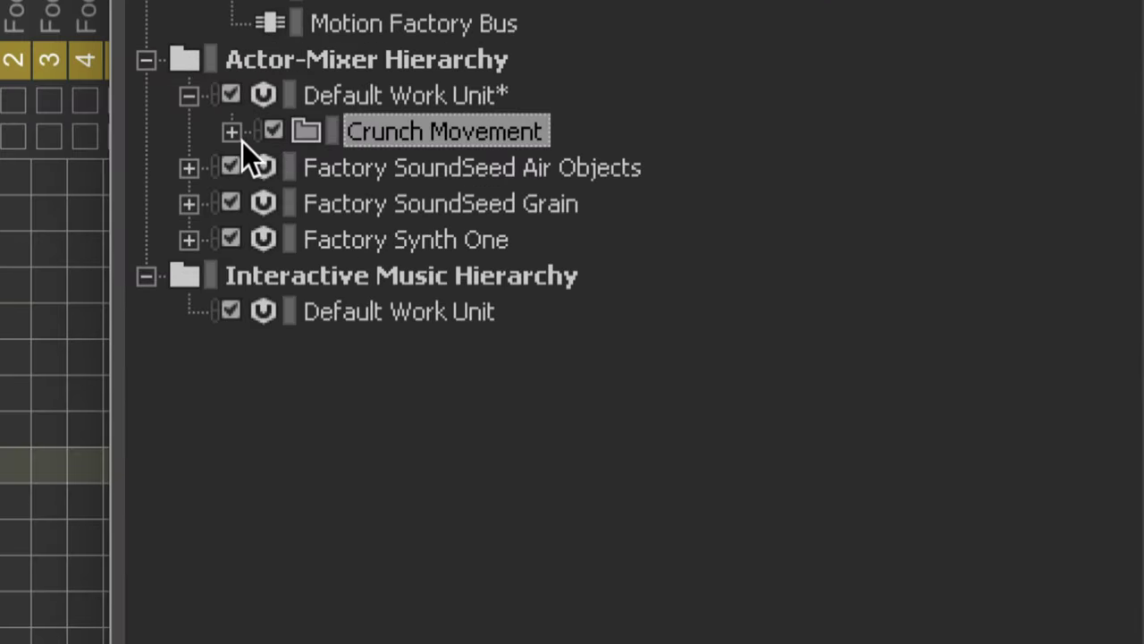
click(260, 159)
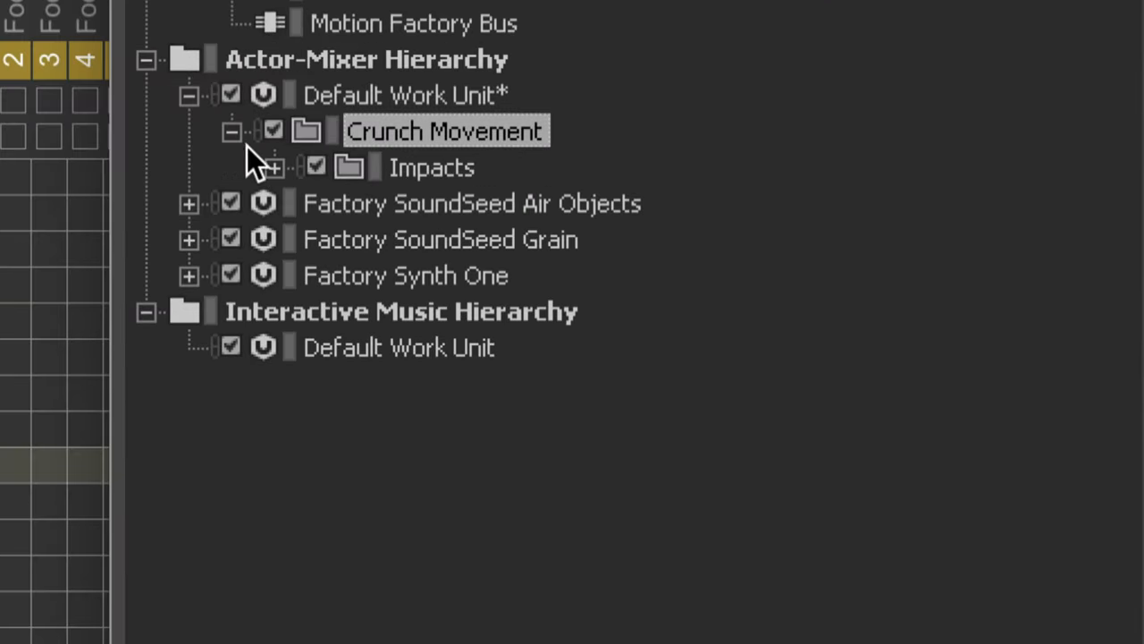
click(316, 204)
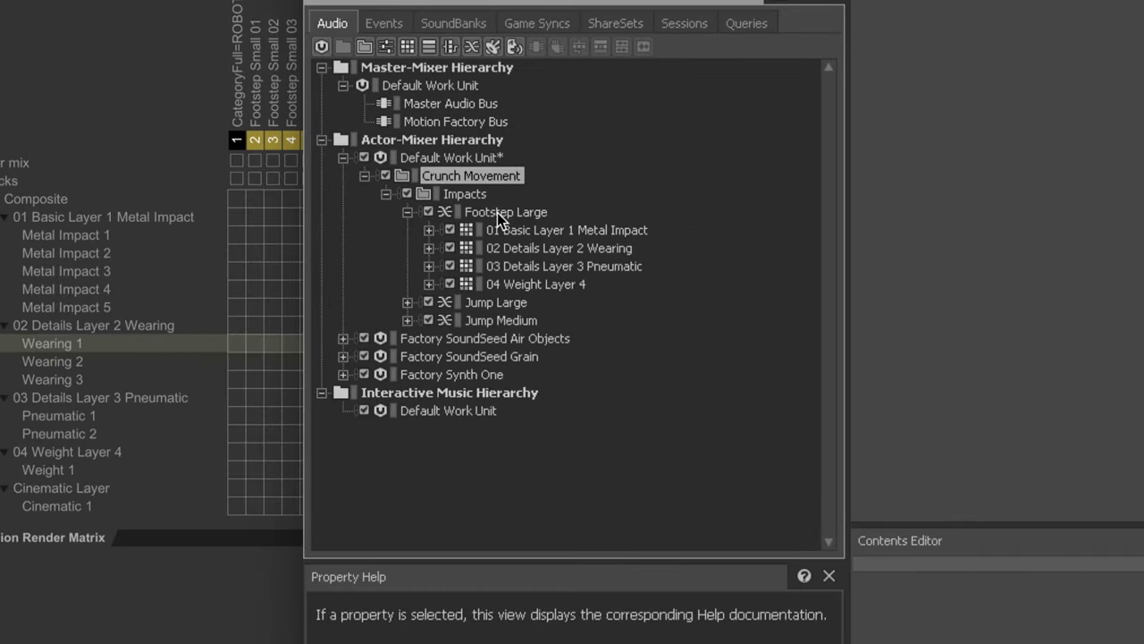
click(496, 213)
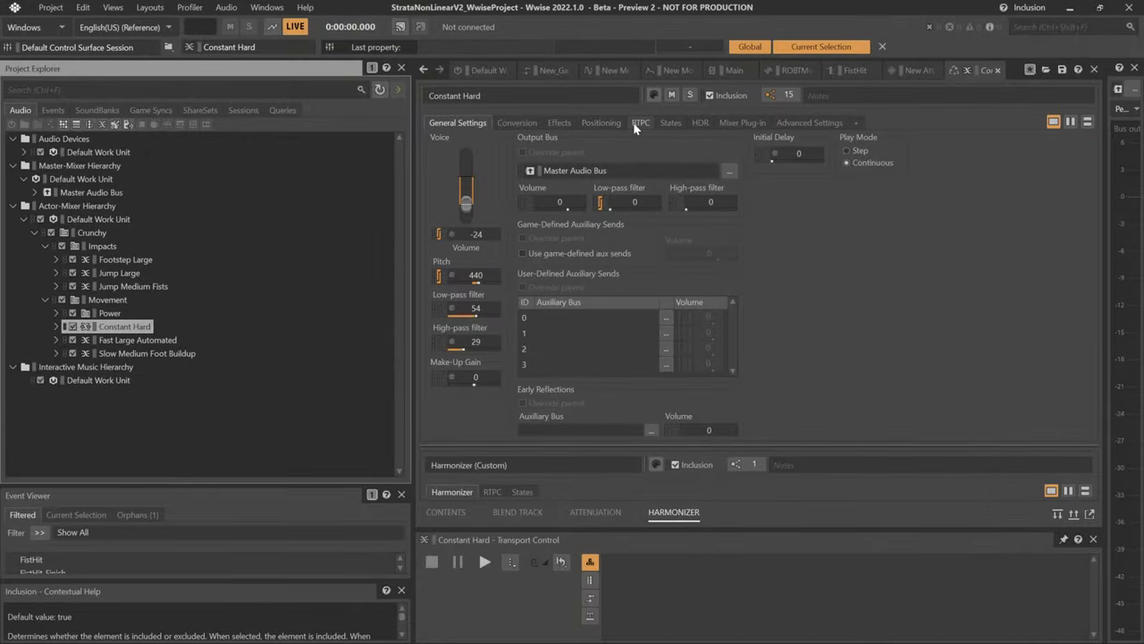
Step: Show Constant Hard's RTPC curves, then bring the Set IsInAir and Set Speed blueprint sections into view
click(639, 123)
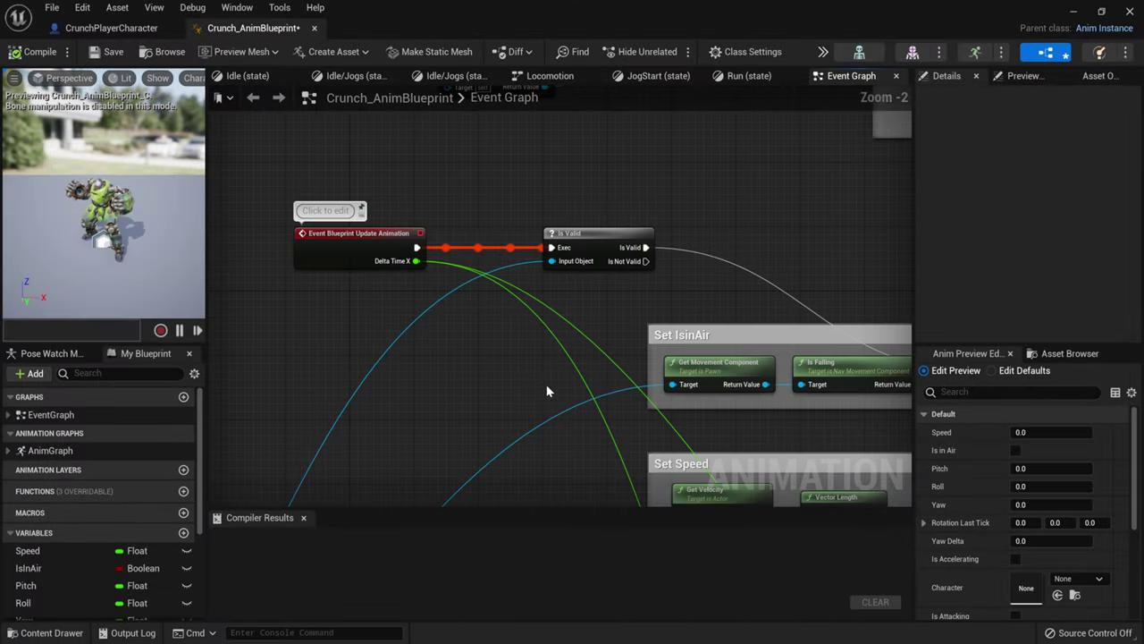
right_drag(509, 375, 523, 239)
scroll(414, 260, up, 1)
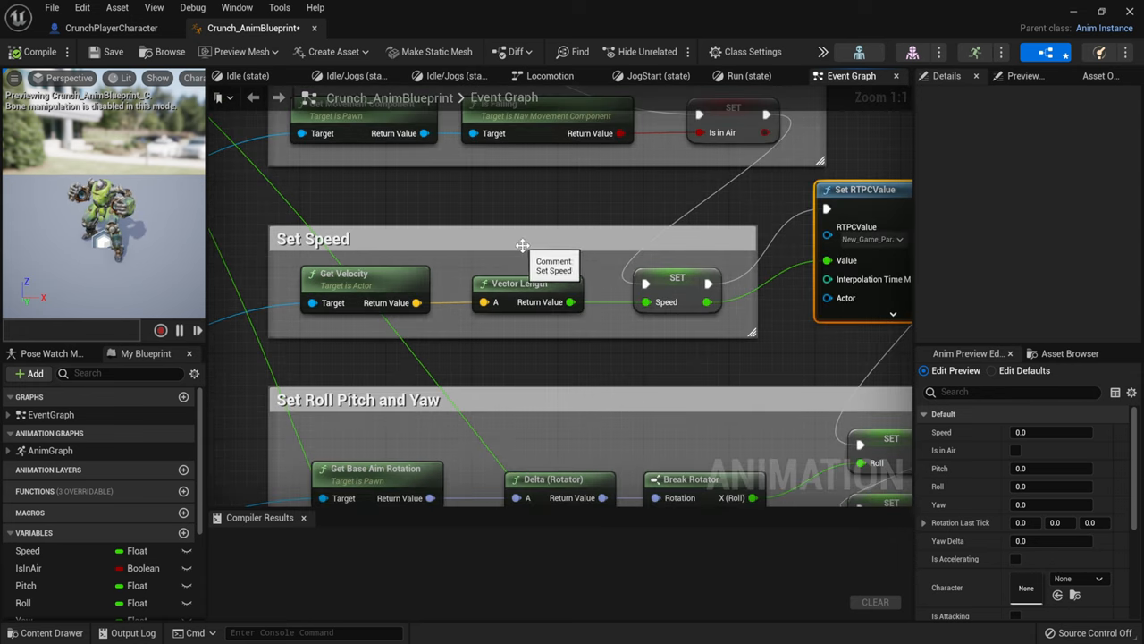
Step: Pan the Event Graph to centre the Set RTPCValue node fed by Speed
right_drag(523, 246, 360, 245)
right_drag(554, 260, 360, 273)
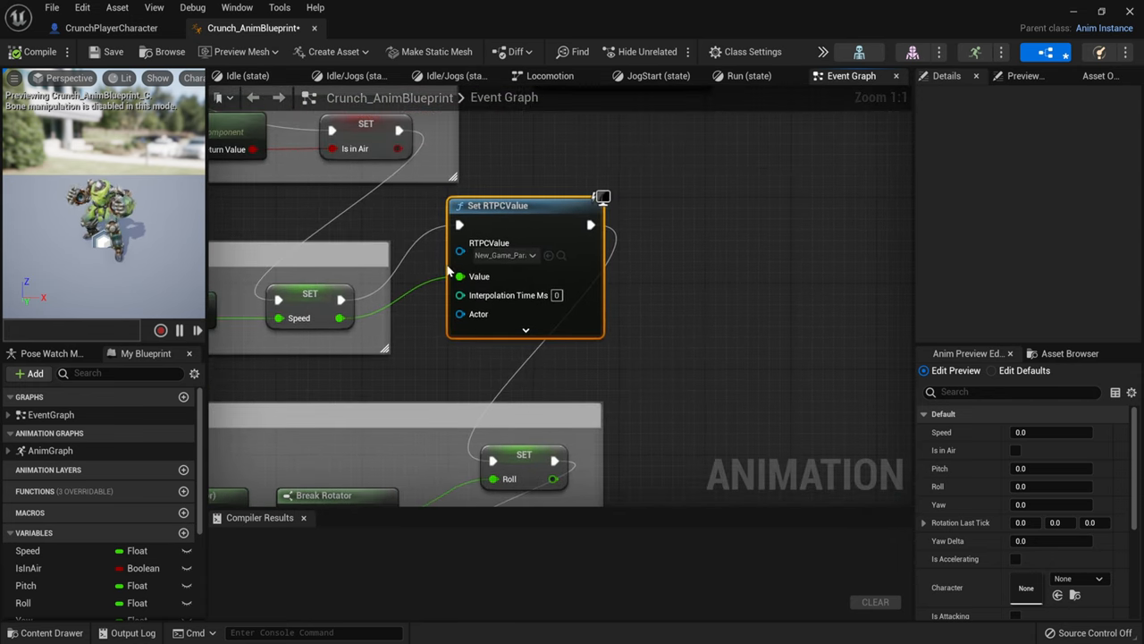
right_drag(662, 288, 679, 279)
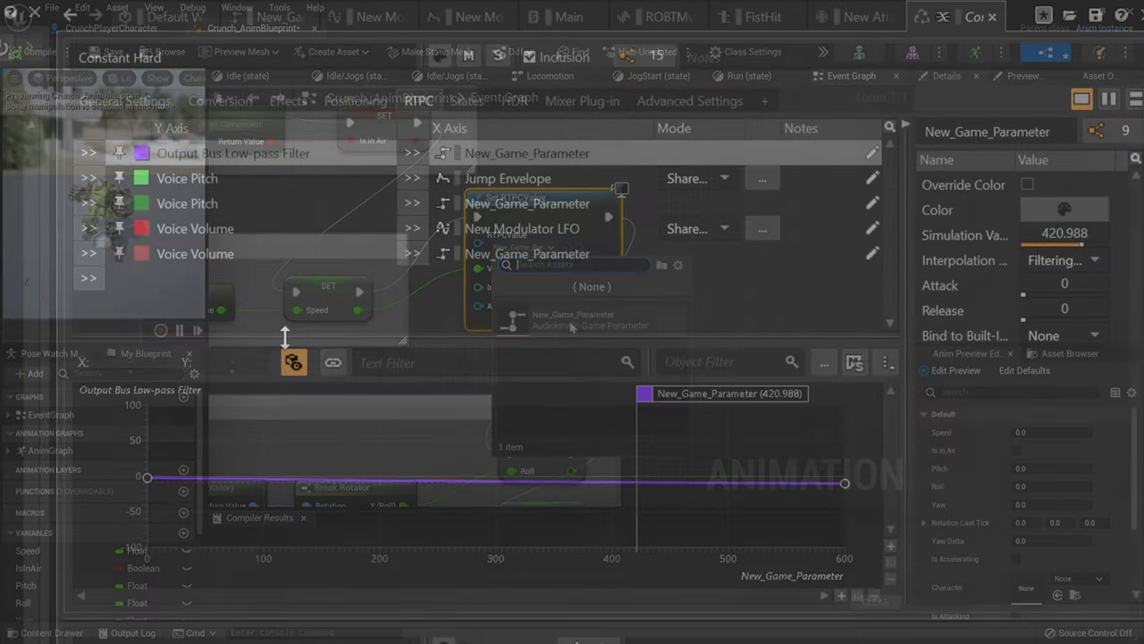
Step: Review Constant Hard's Voice Pitch curves driven by Jump Envelope and Voice Volume curves driven by the LFO, then select Jump Large
click(207, 181)
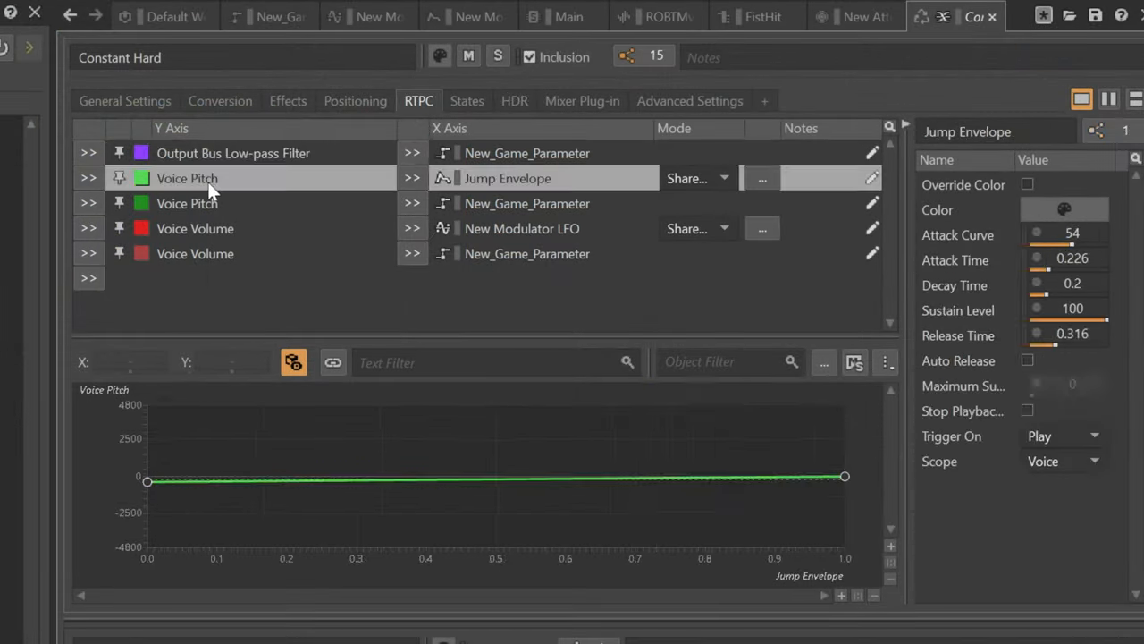
click(207, 204)
click(209, 229)
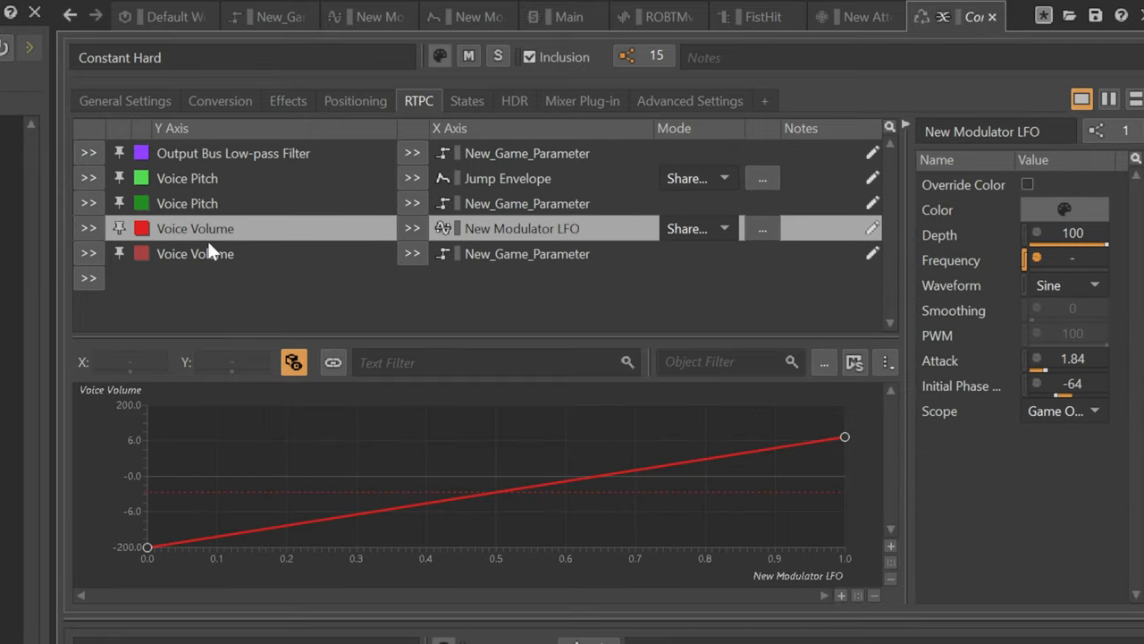
click(207, 254)
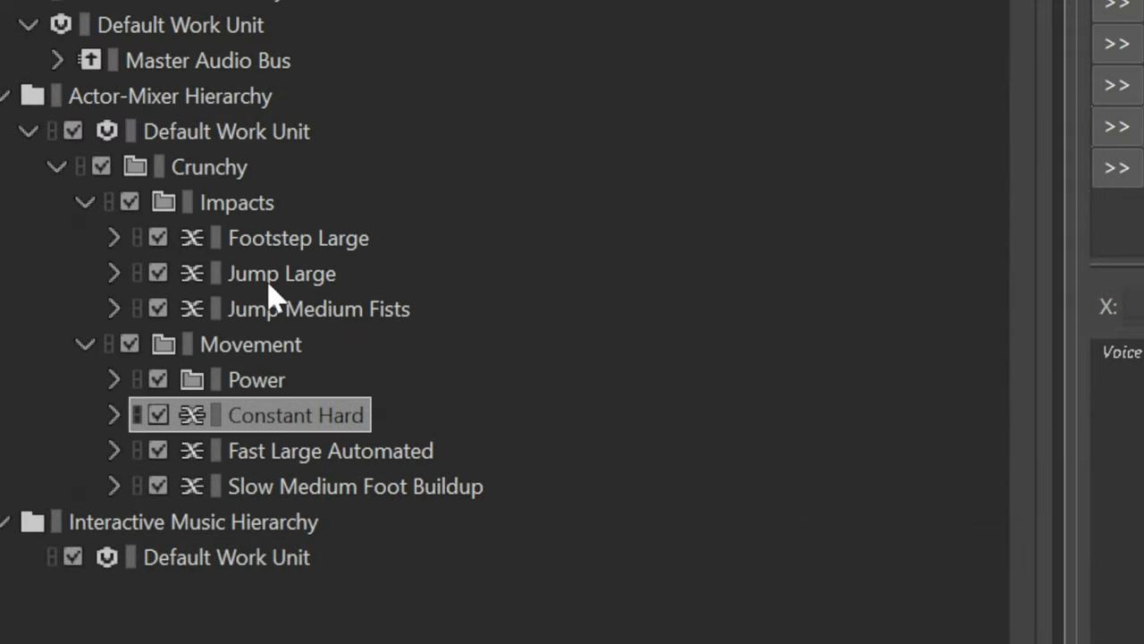
click(270, 278)
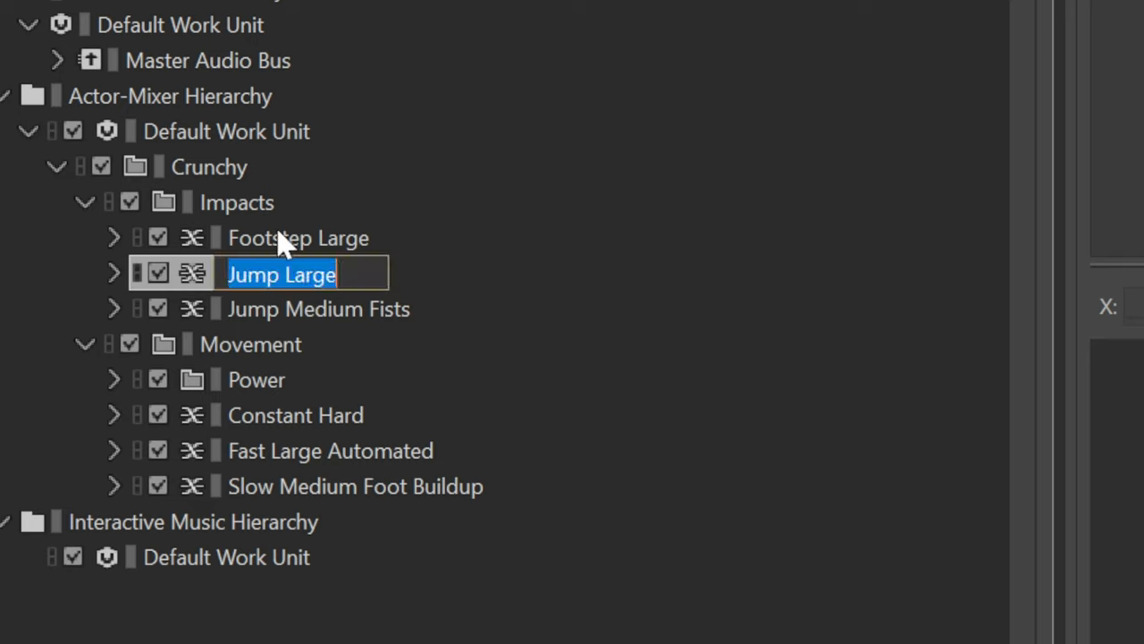
Step: Expand Jump Large and inspect the Jump event's Set Voice Pitch and Set Voice Volume actions on Constant Hard
click(282, 239)
click(113, 274)
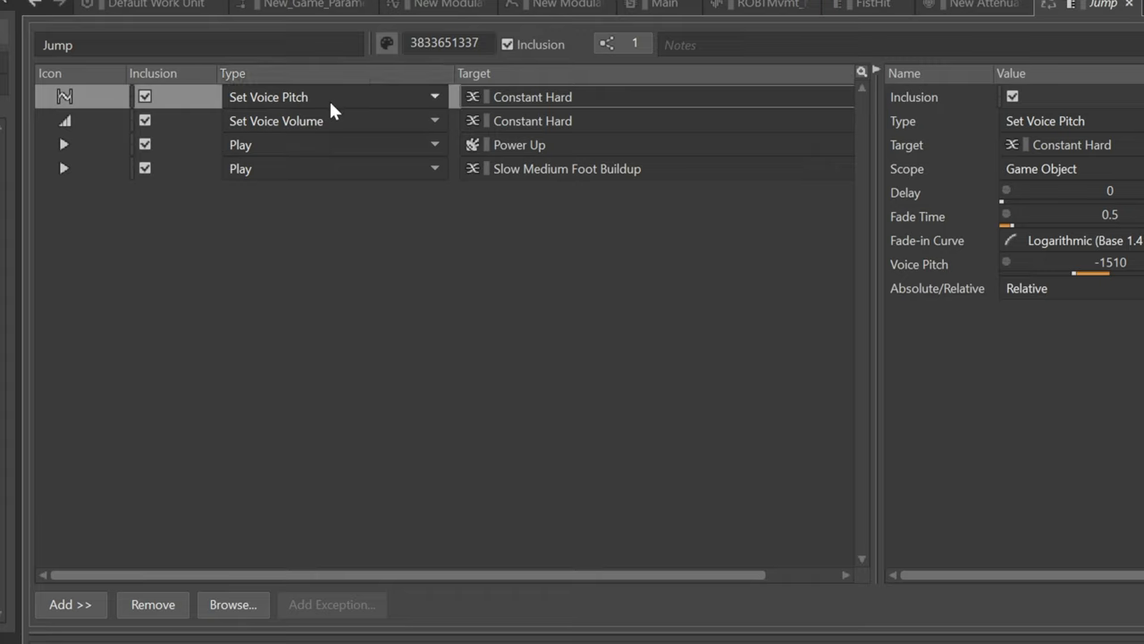
click(189, 125)
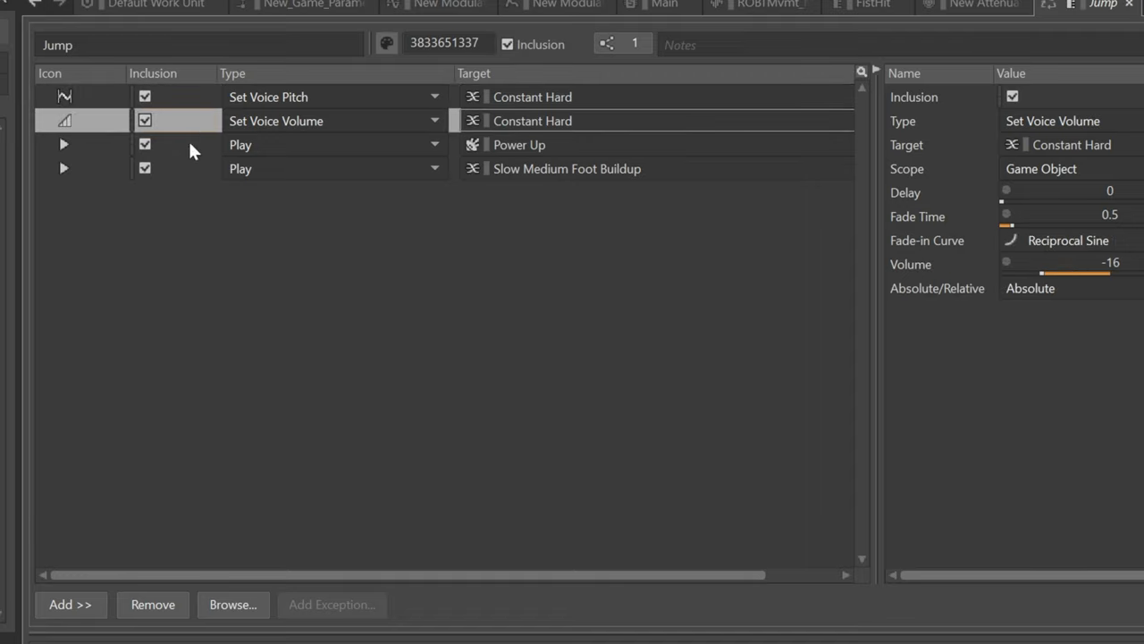
click(197, 100)
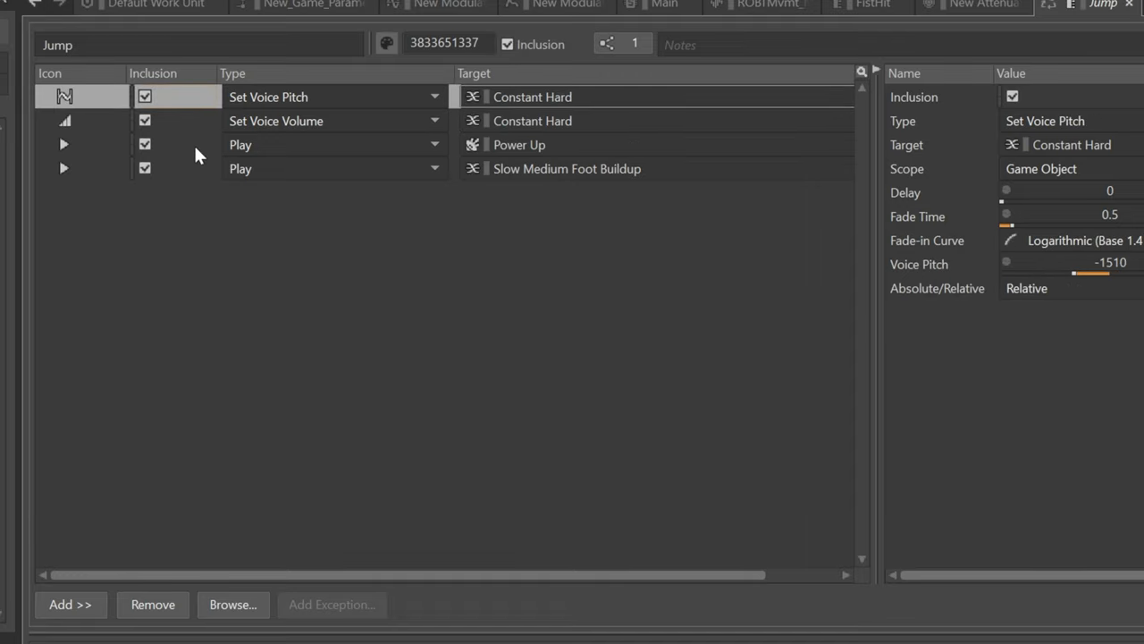
click(211, 123)
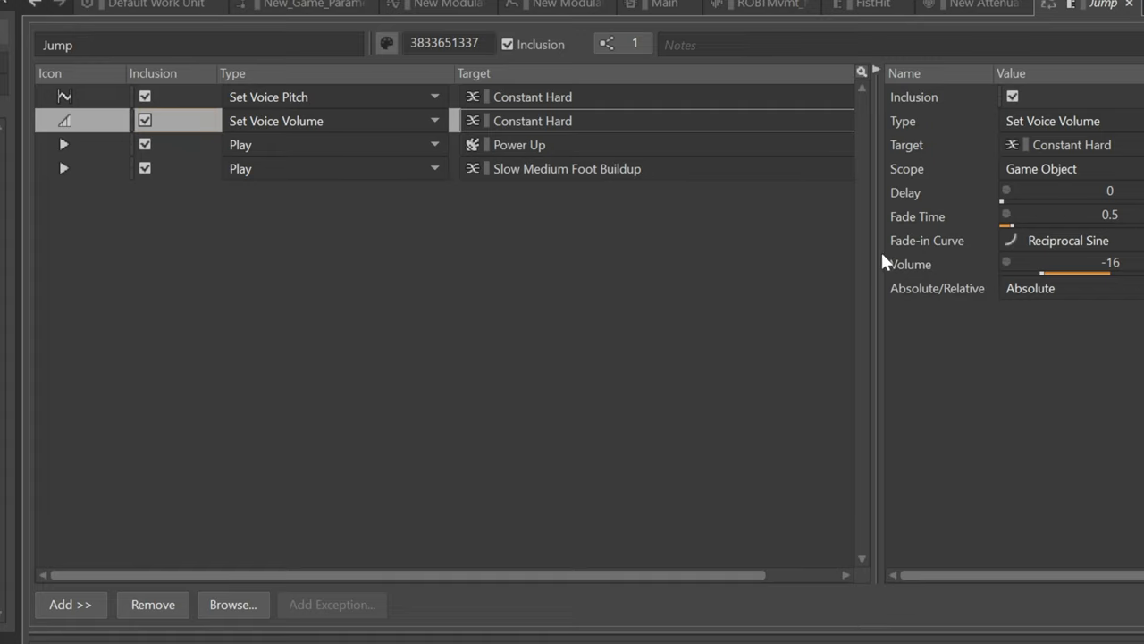
Step: Widen the action properties and inspect the Power Up and Slow Medium Foot Buildup play actions
drag(874, 253, 785, 256)
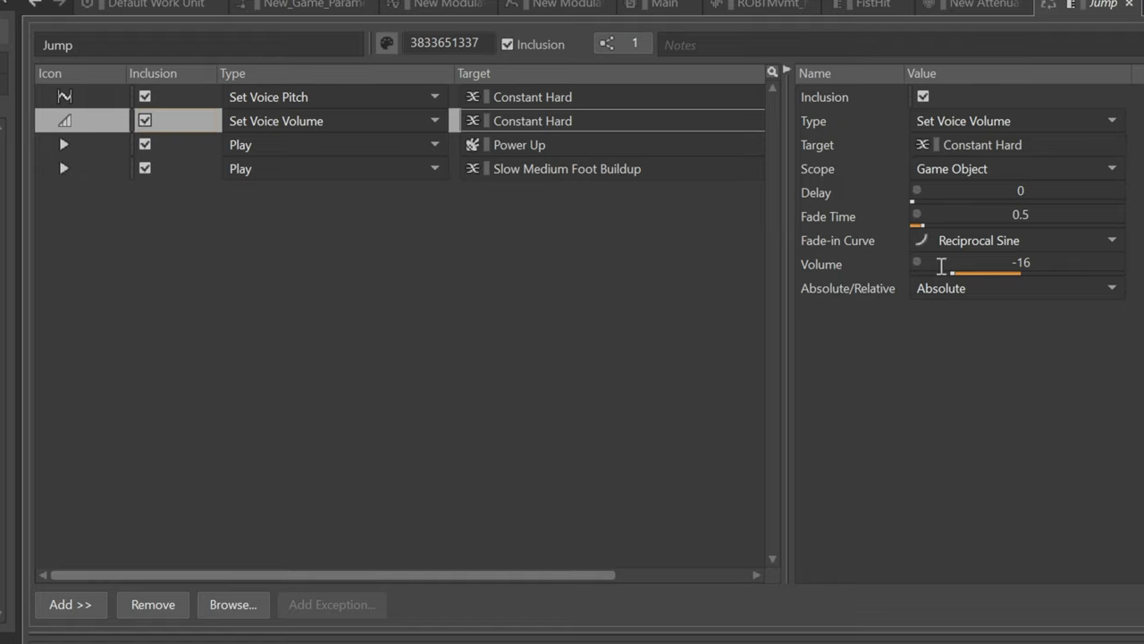
click(190, 148)
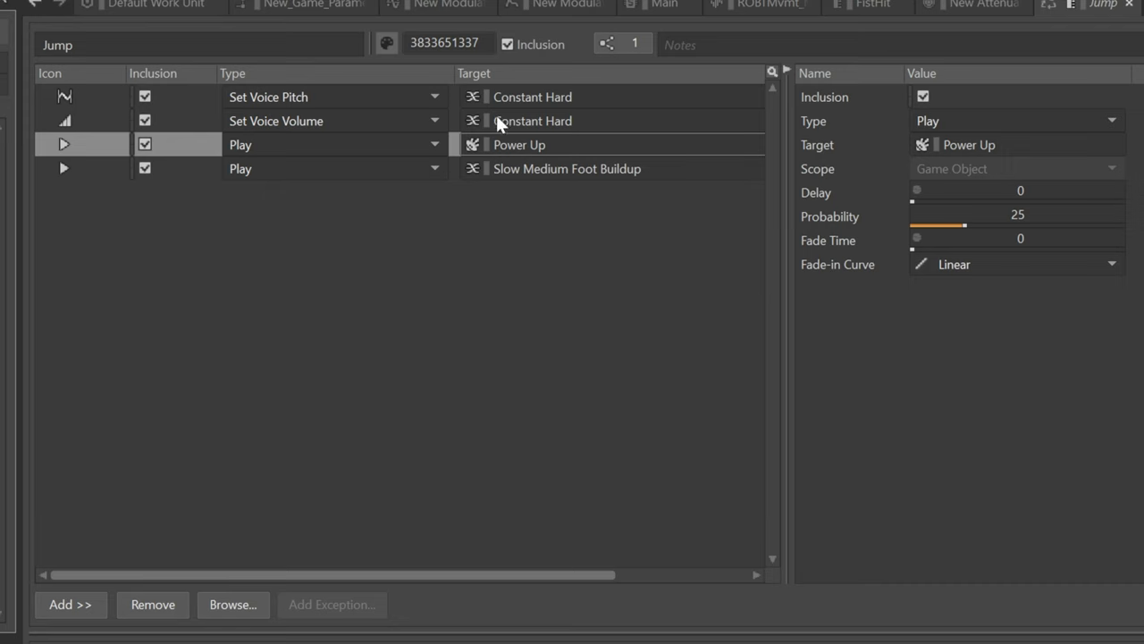
click(502, 168)
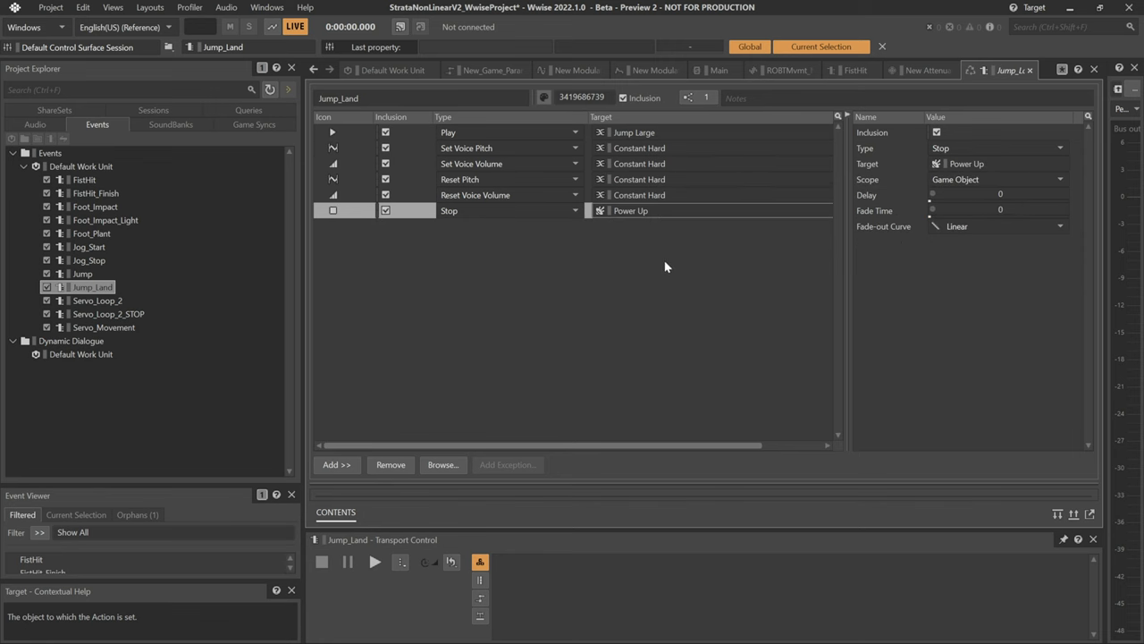
click(657, 194)
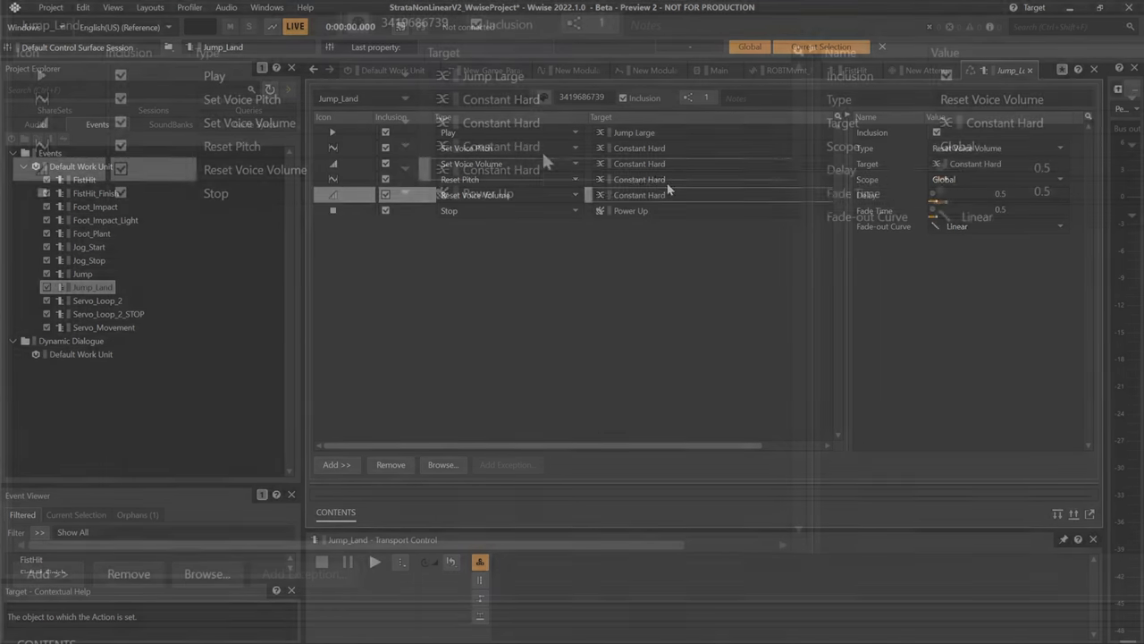
click(657, 178)
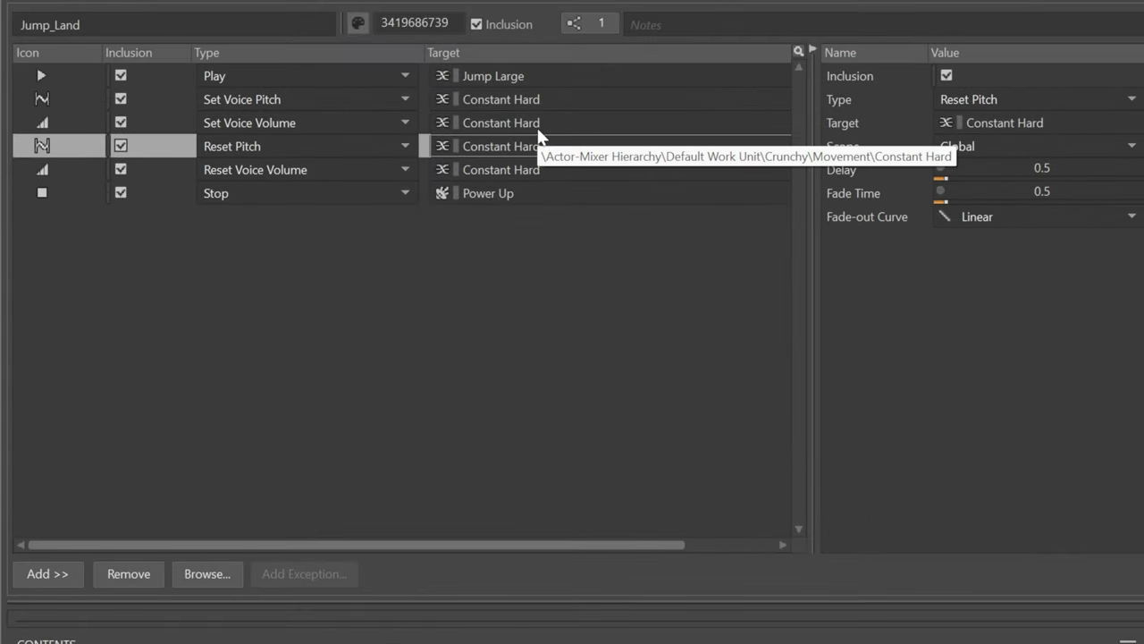
click(536, 125)
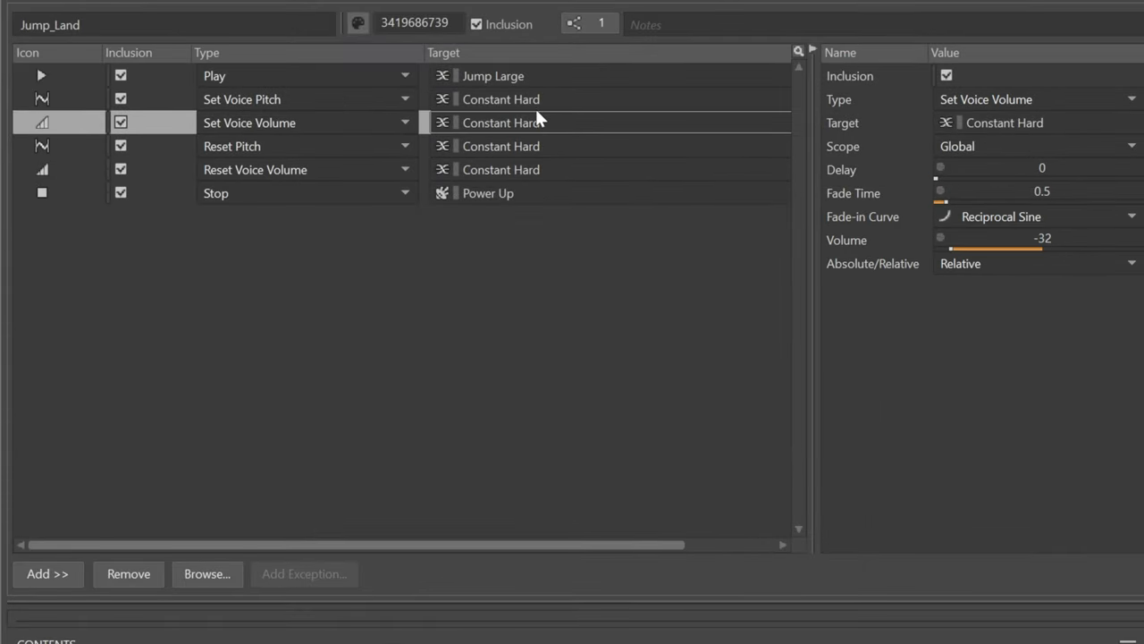
click(534, 102)
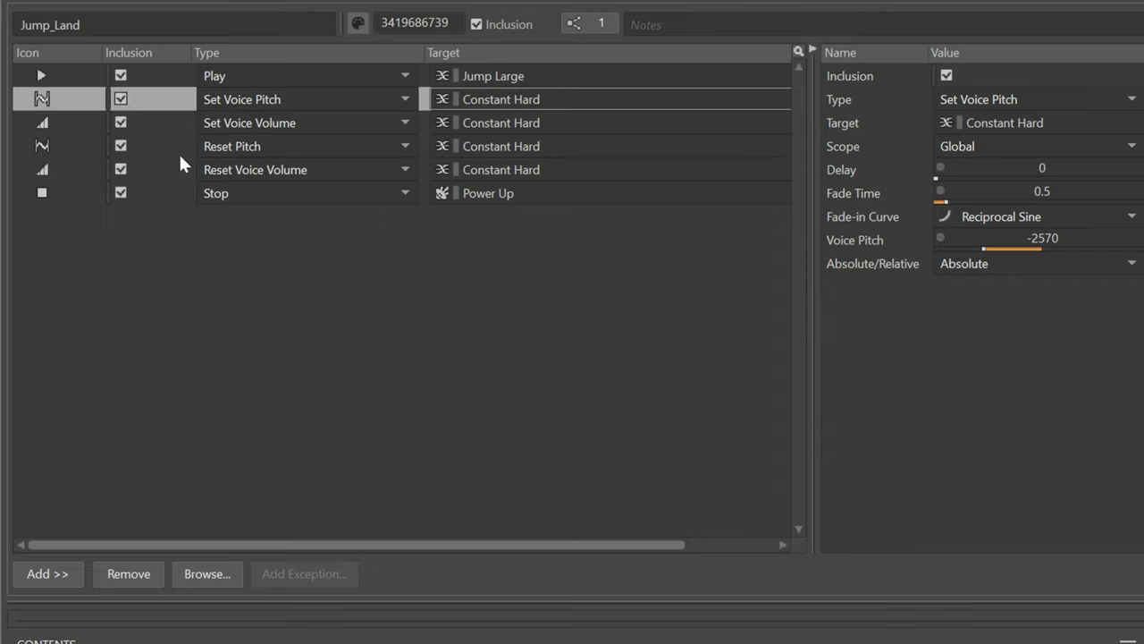
click(549, 147)
click(546, 168)
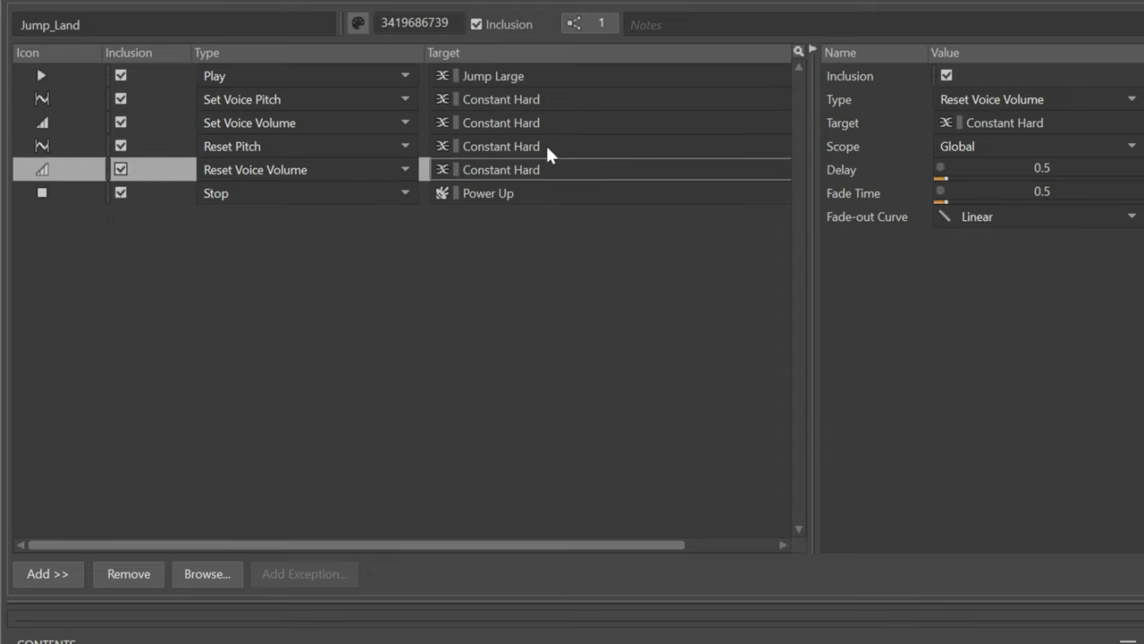
ctrl+click(546, 169)
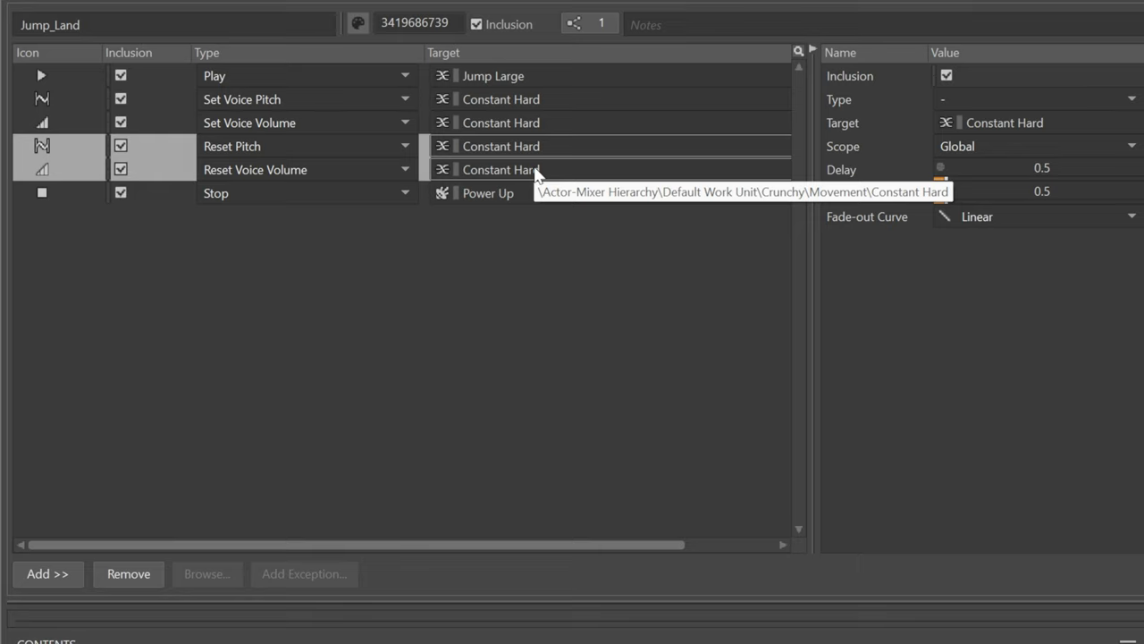
click(537, 172)
click(535, 151)
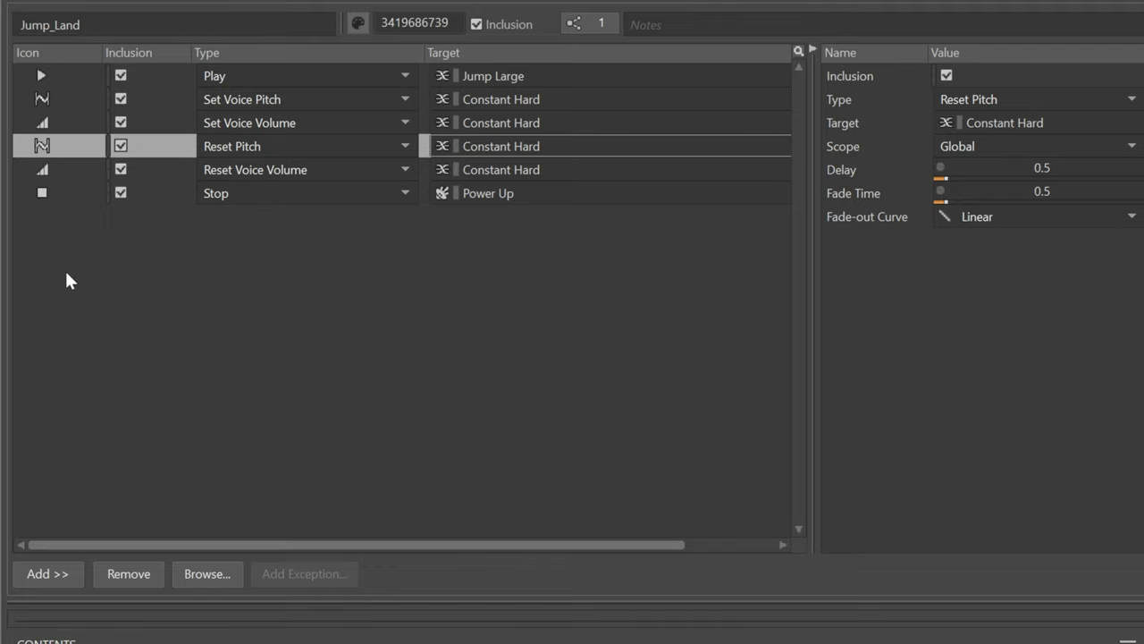
Step: Inspect the Stop action on Power Up in the Jump_Land event
click(163, 195)
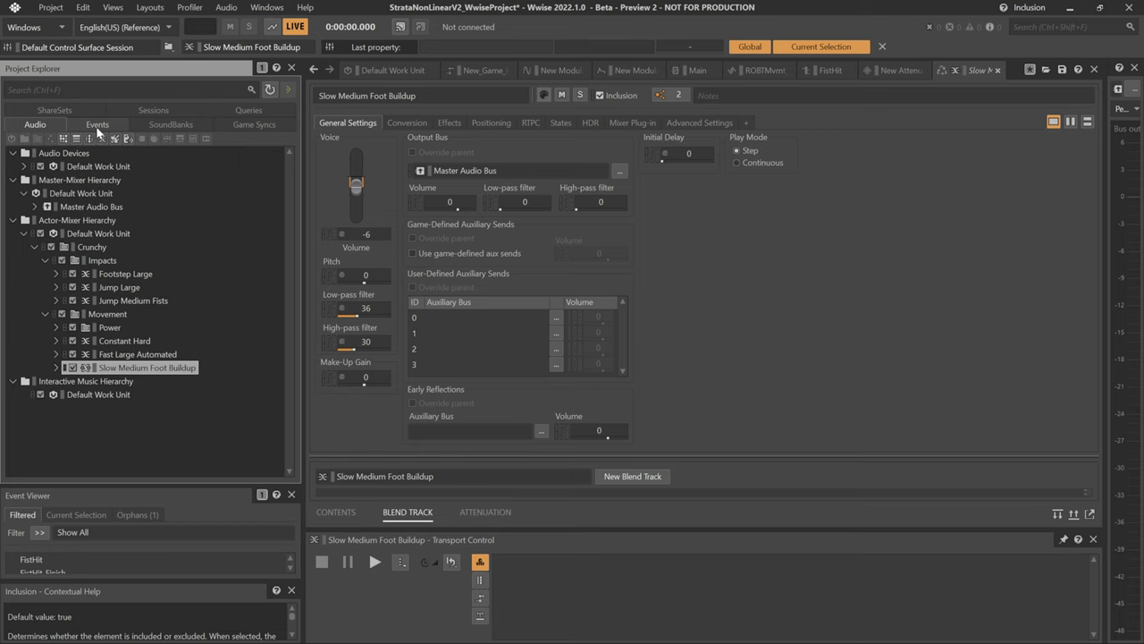
Step: Open the Foot_Impact event and inspect its Play Footstep Large and Set Game Parameter actions
click(97, 124)
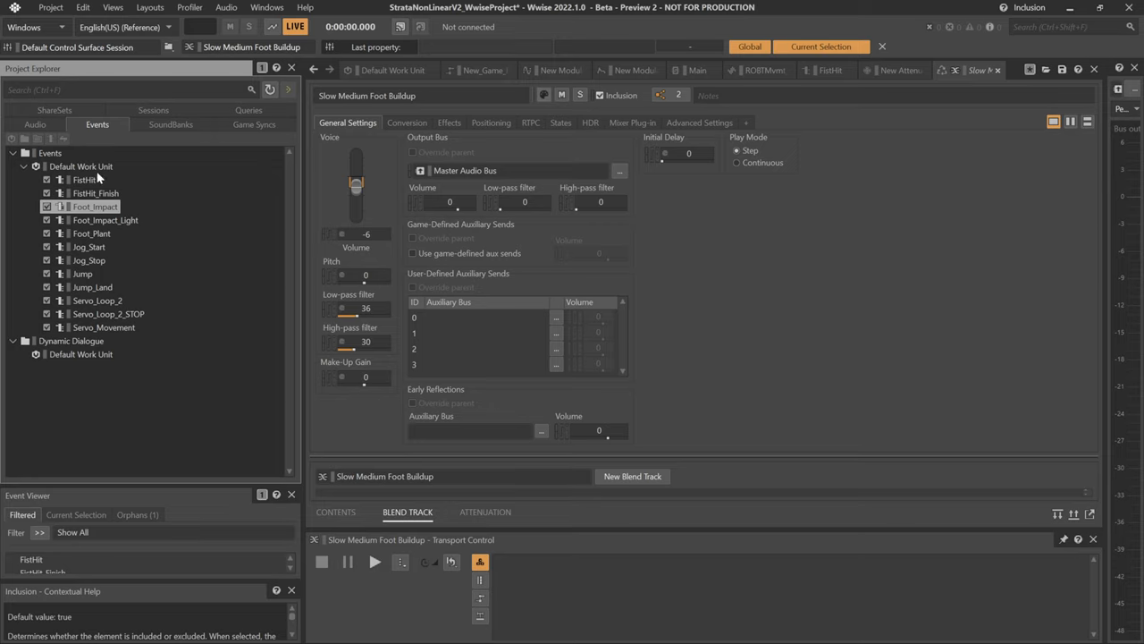
click(92, 233)
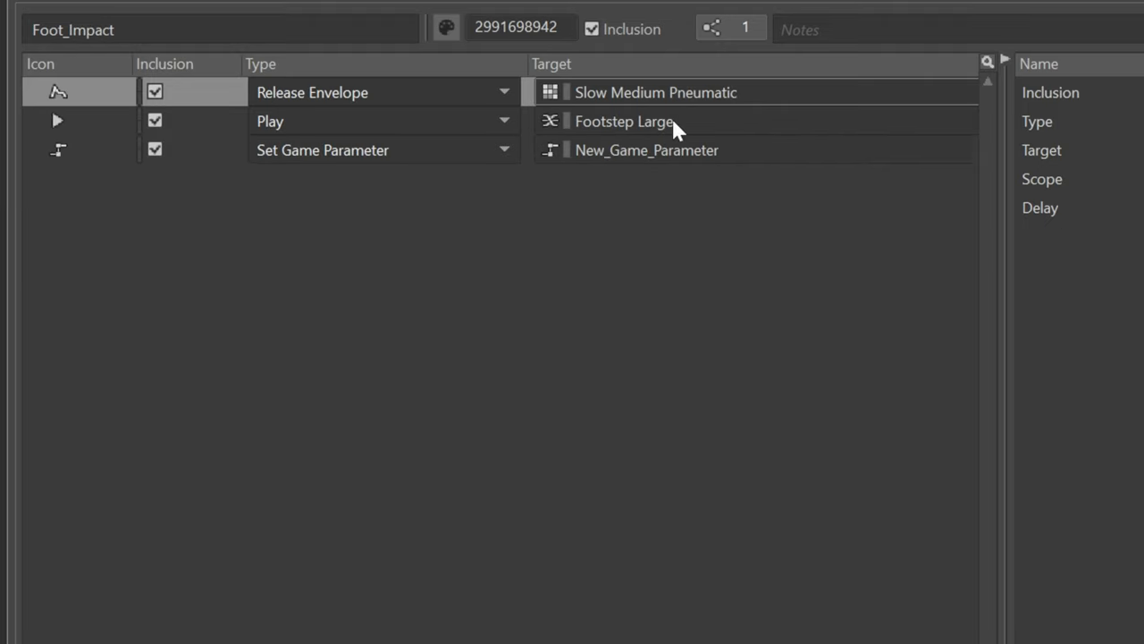
click(671, 121)
click(665, 149)
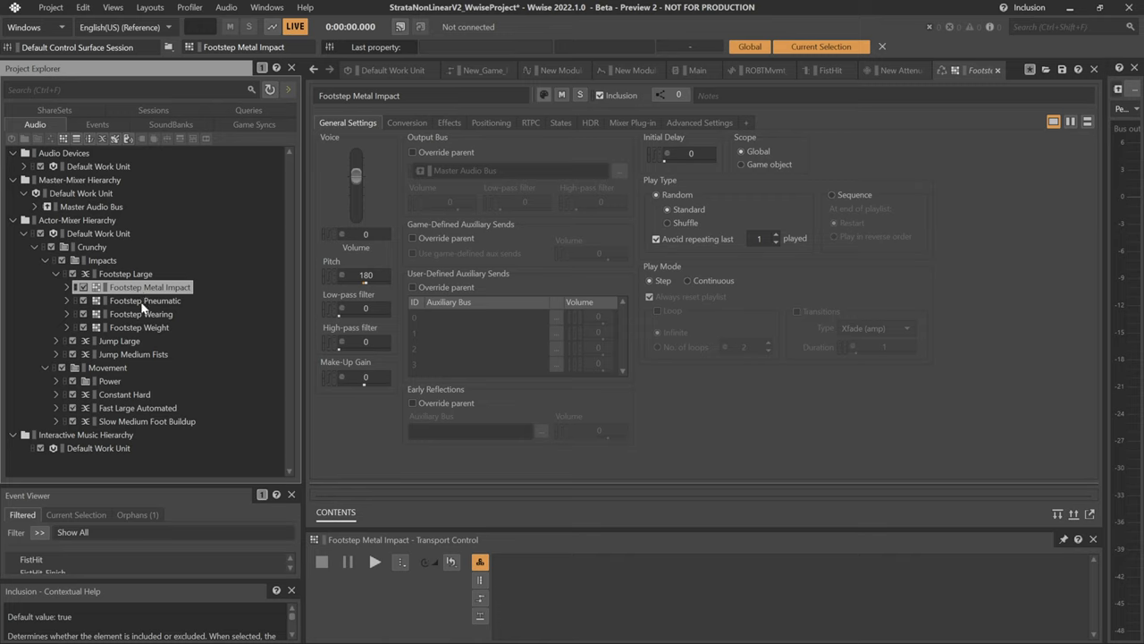
Step: Compare the Footstep Pneumatic, Wearing, Weight and Metal Impact sounds, then show the Footstep Large blend container
click(143, 302)
click(142, 314)
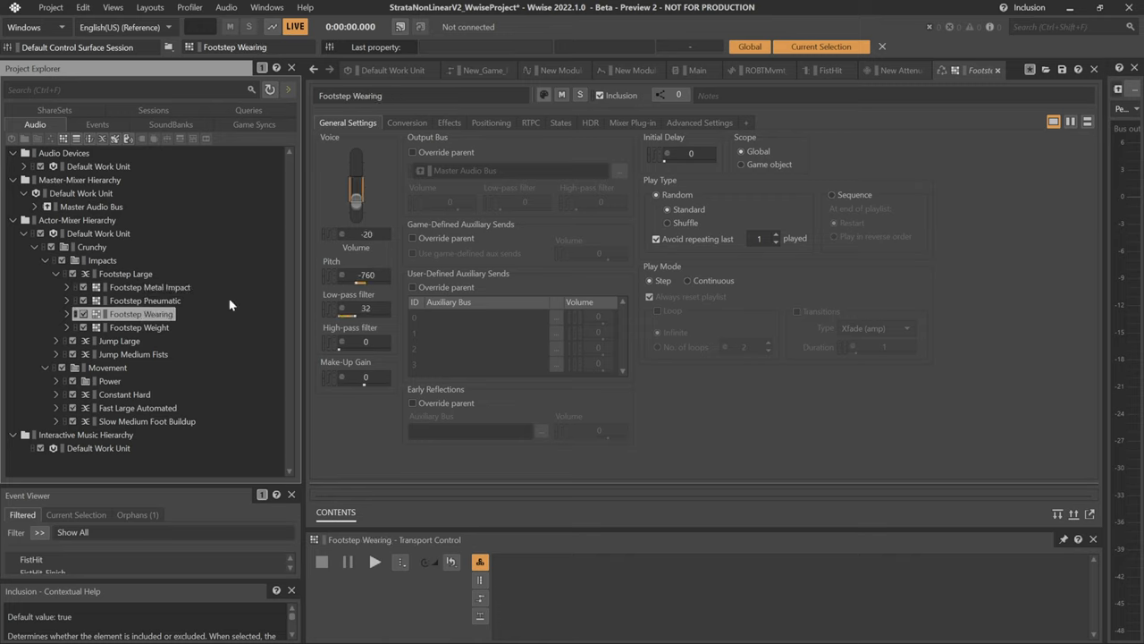
click(131, 328)
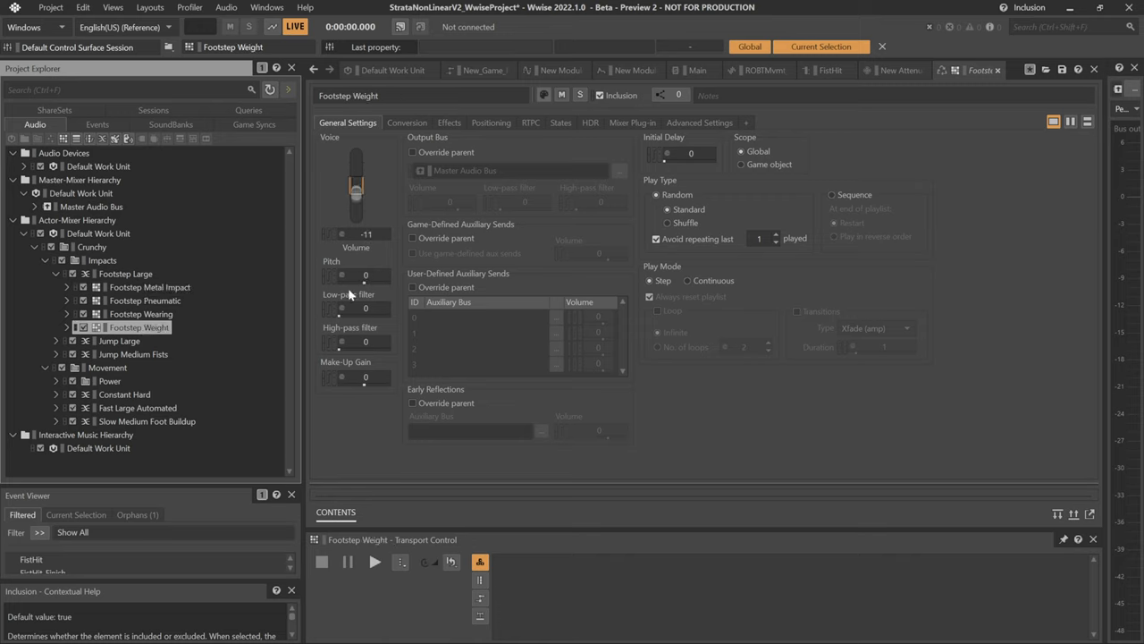
click(135, 288)
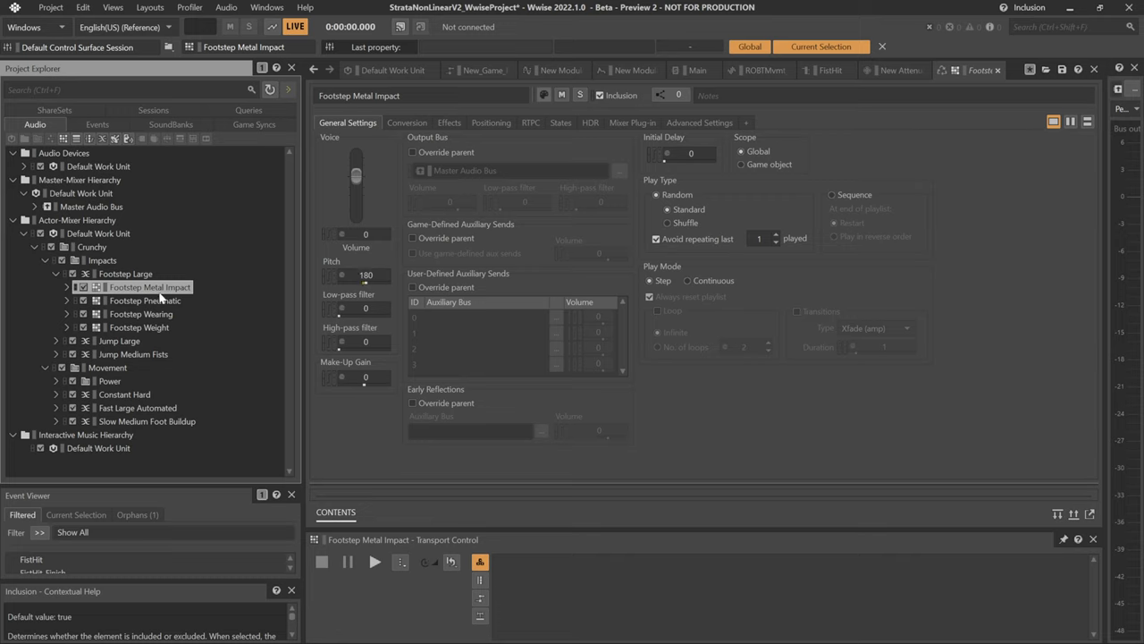
click(125, 274)
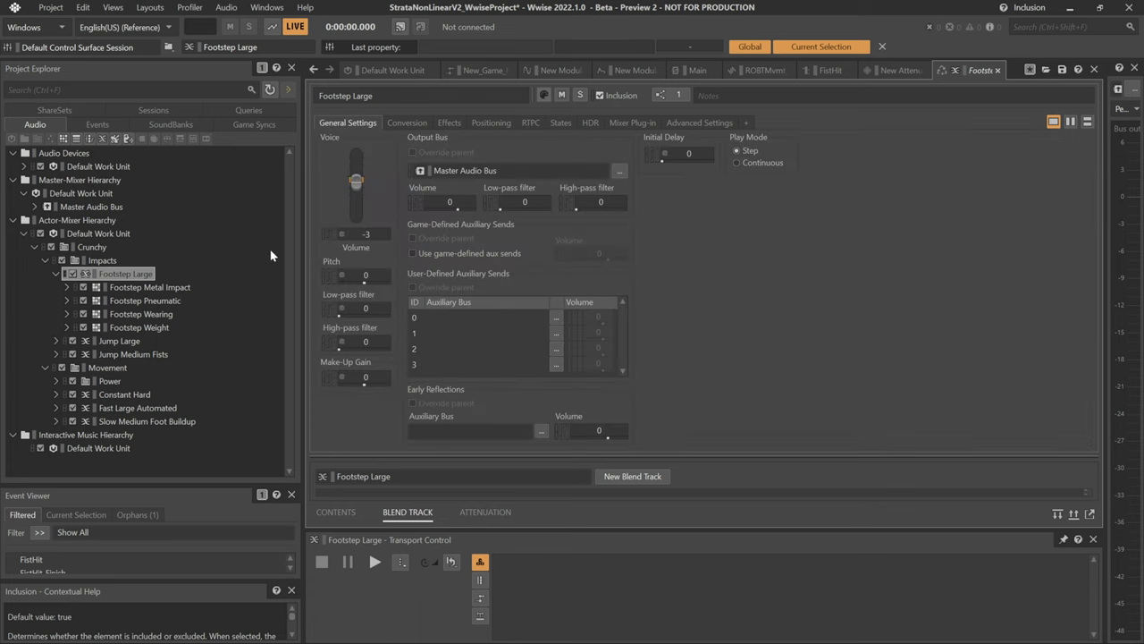
Step: Reopen the Foot_Impact event from the Events tab, then scrub the jog animation back toward its start
click(98, 124)
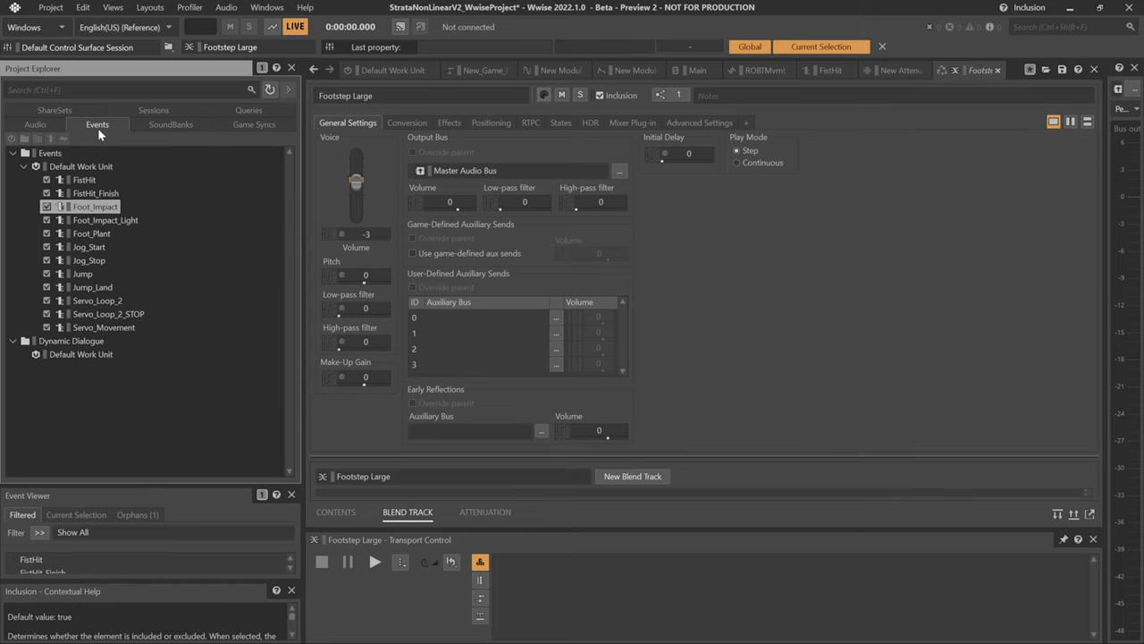
click(90, 220)
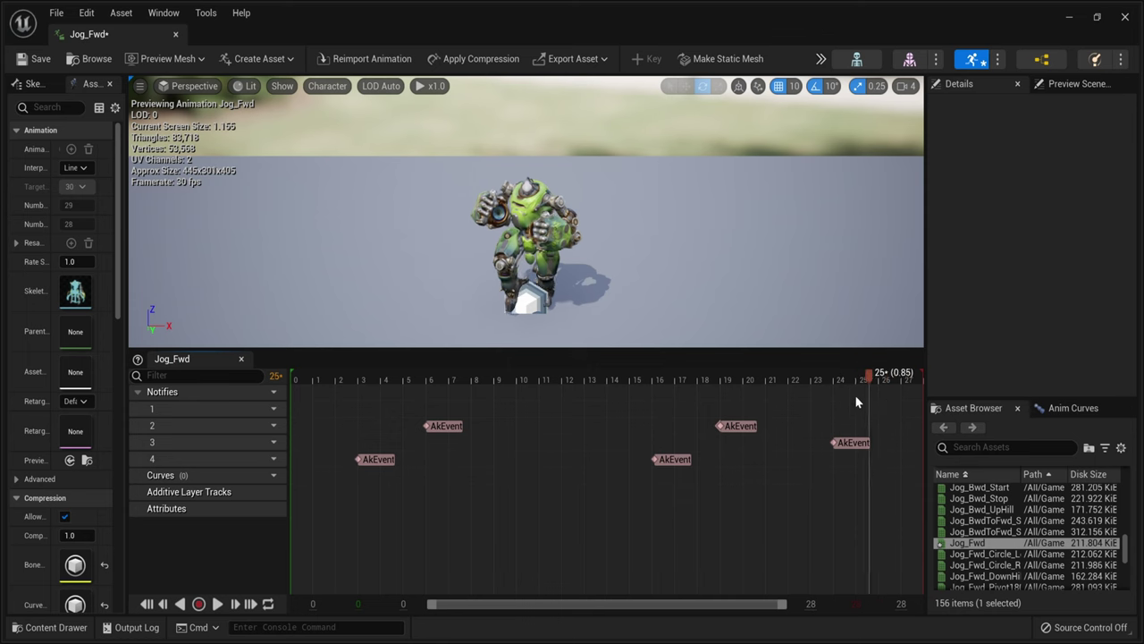
drag(855, 375, 766, 375)
Step: Play the Jog_Fwd animation from frame 1 and stop it
click(333, 376)
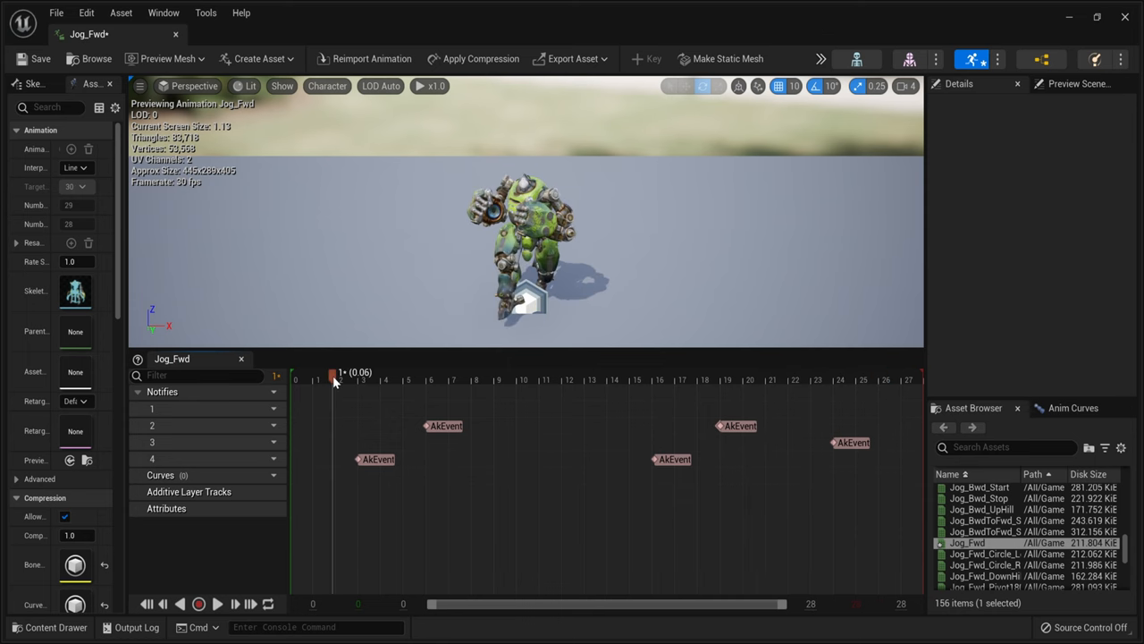
key(space)
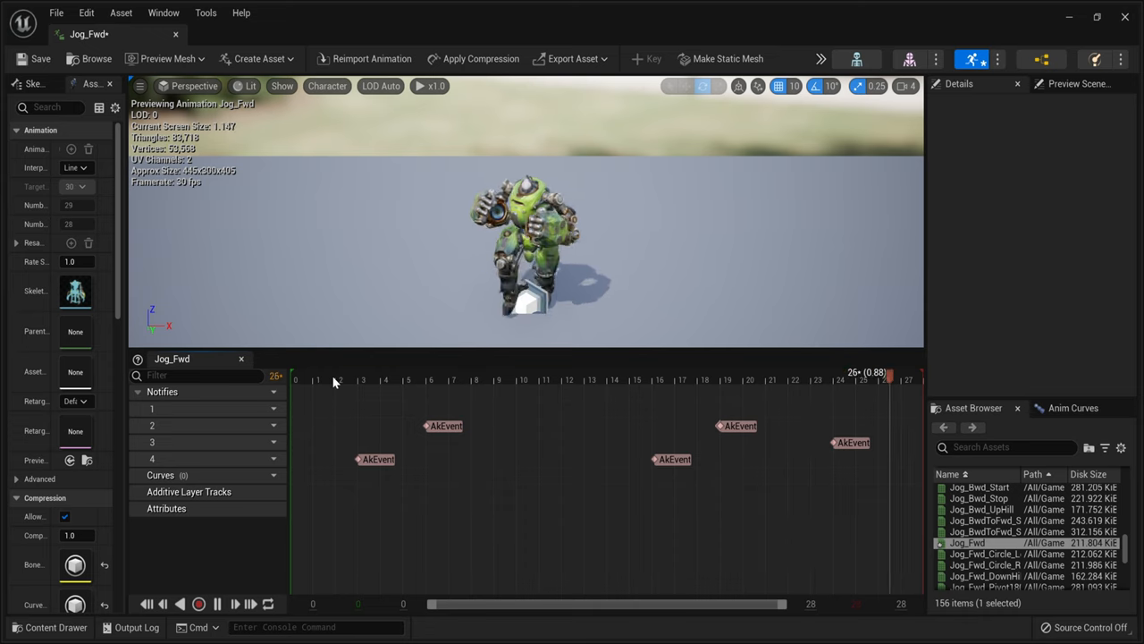
click(335, 380)
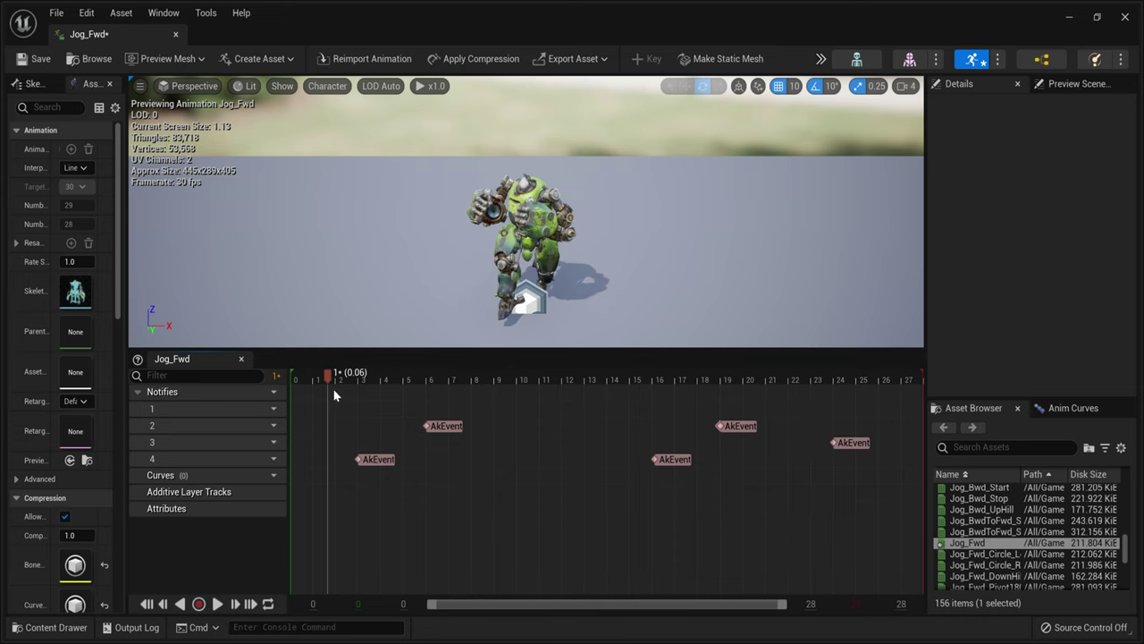
Step: Inspect the AkEvent notifies on tracks 4 and 2 to read which footstep events they fire
click(376, 460)
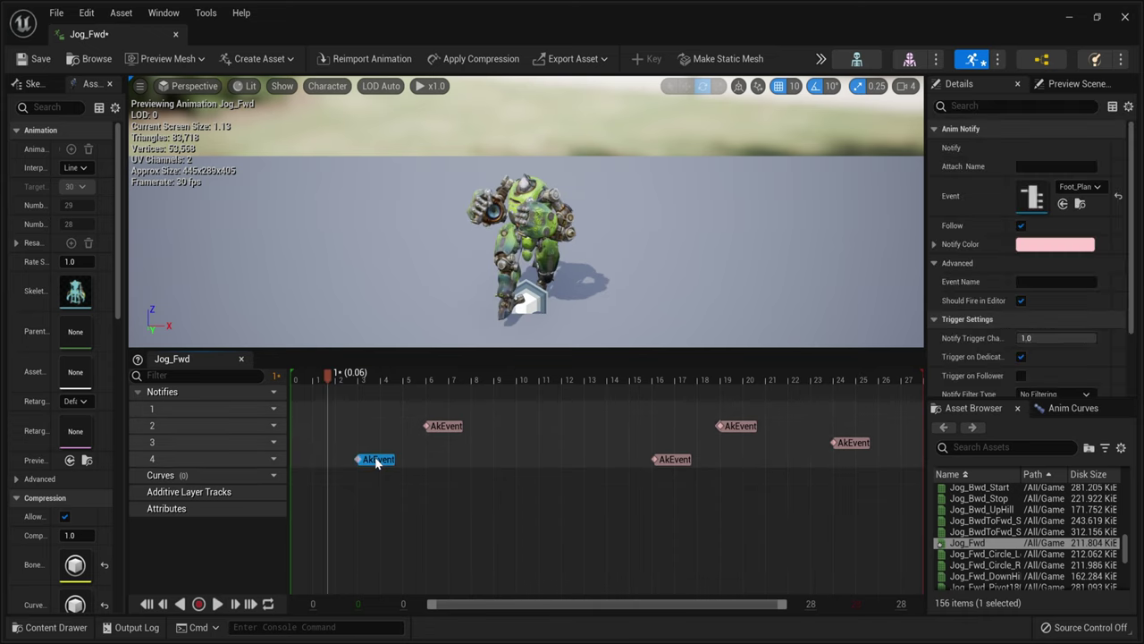
click(457, 428)
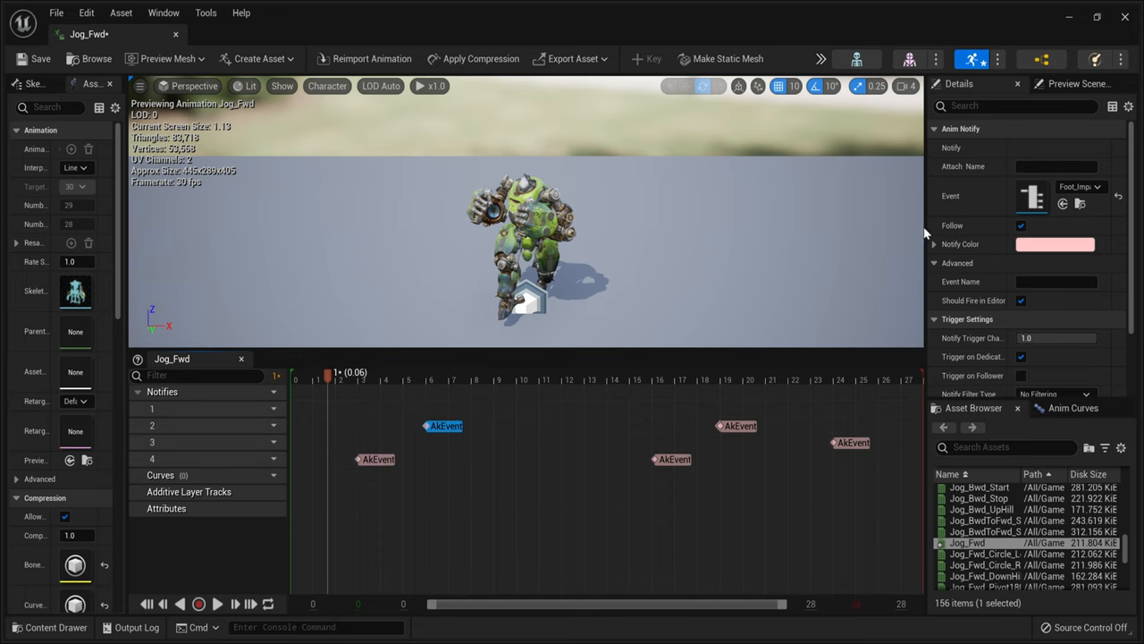
drag(926, 232, 863, 232)
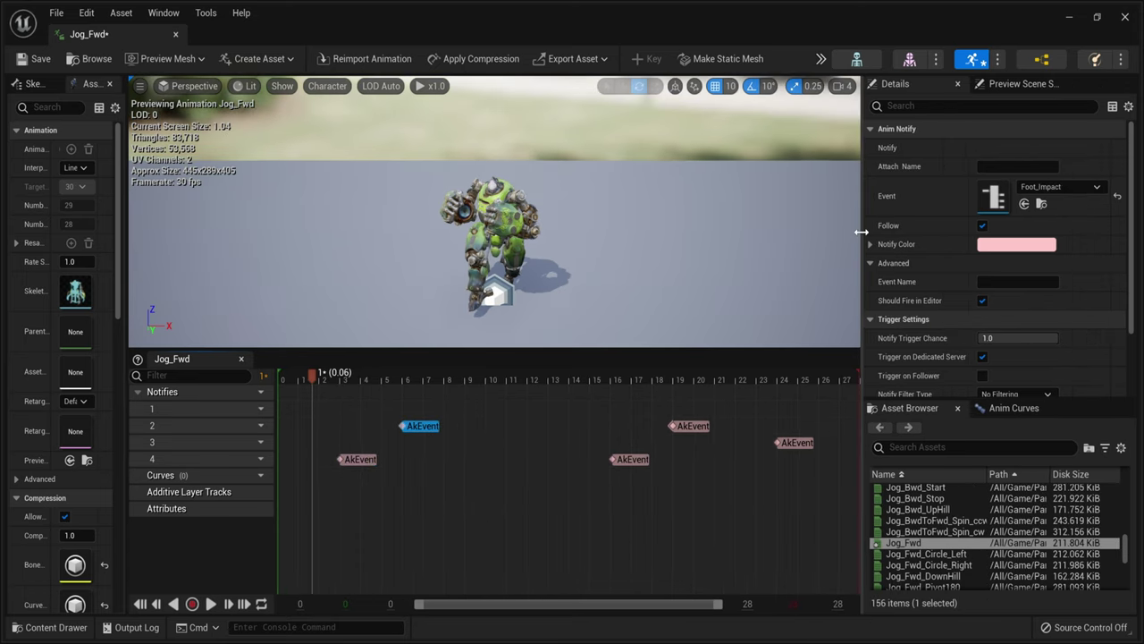
click(633, 460)
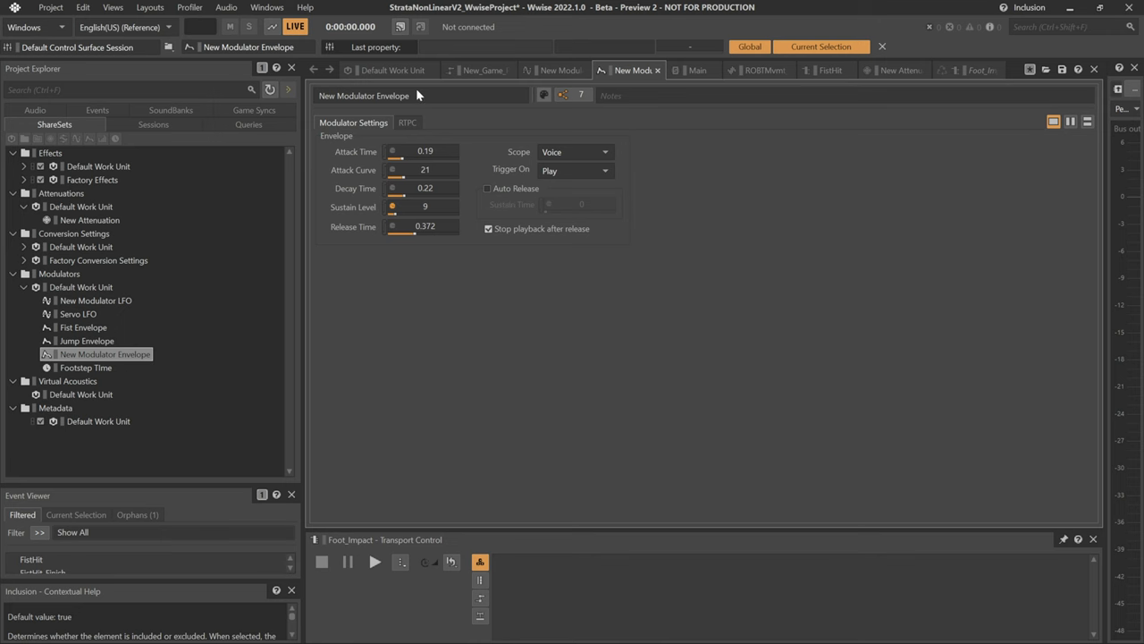
Step: Show the project's events list after reviewing the New Modulator Envelope settings
click(97, 110)
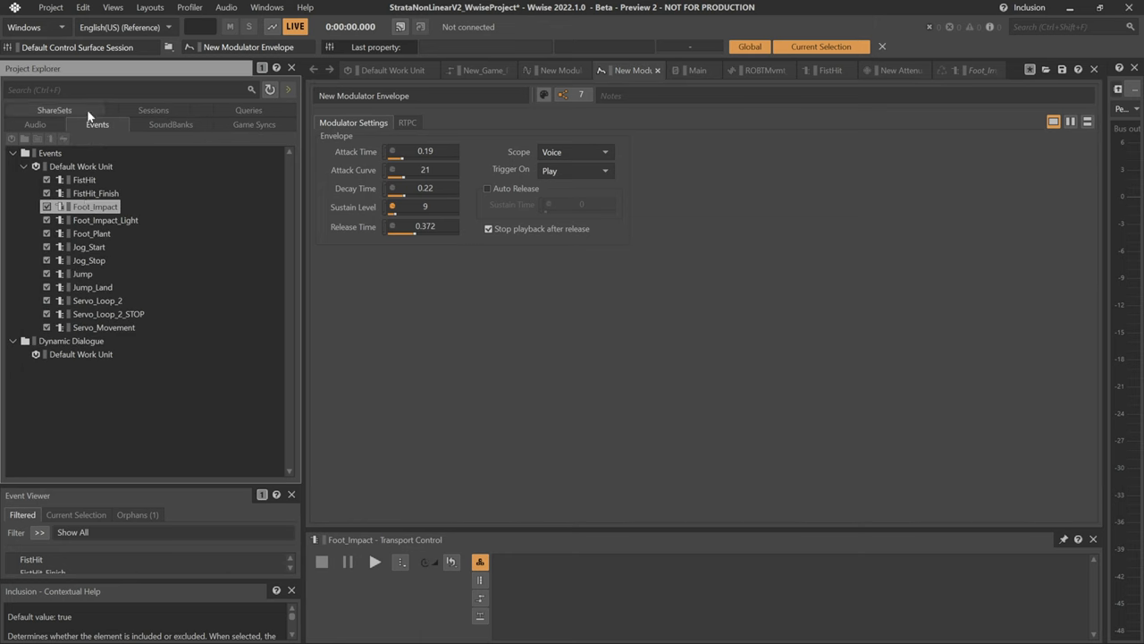
Step: Open Foot_Plant, check its Post Event action and inspect the Servo_Movement Play action on Fast Large Automated
click(91, 233)
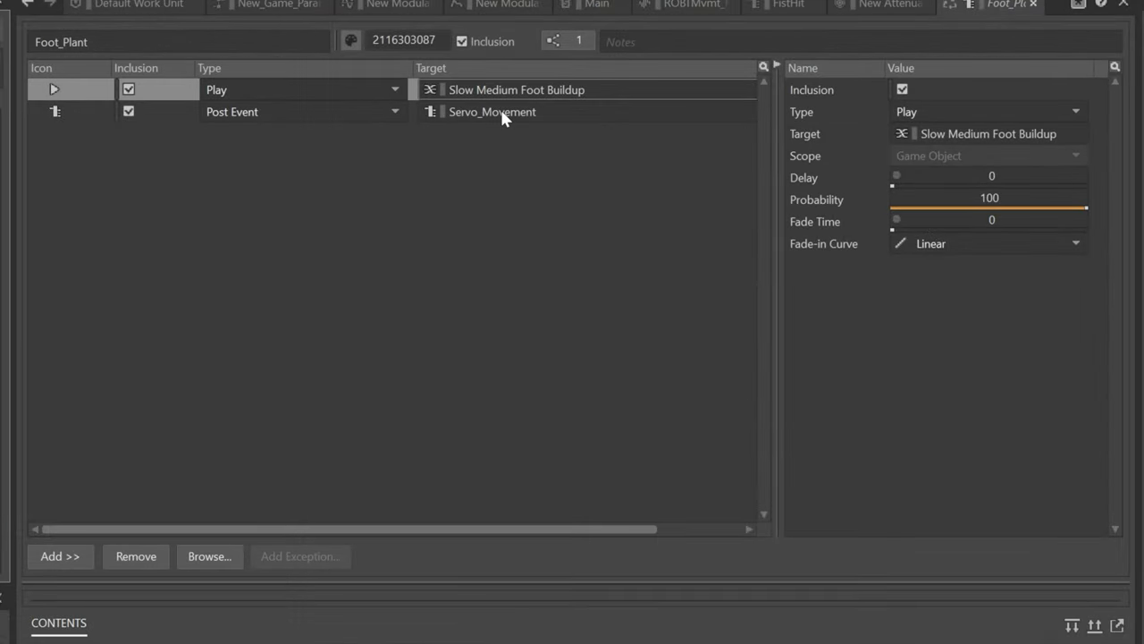
click(499, 111)
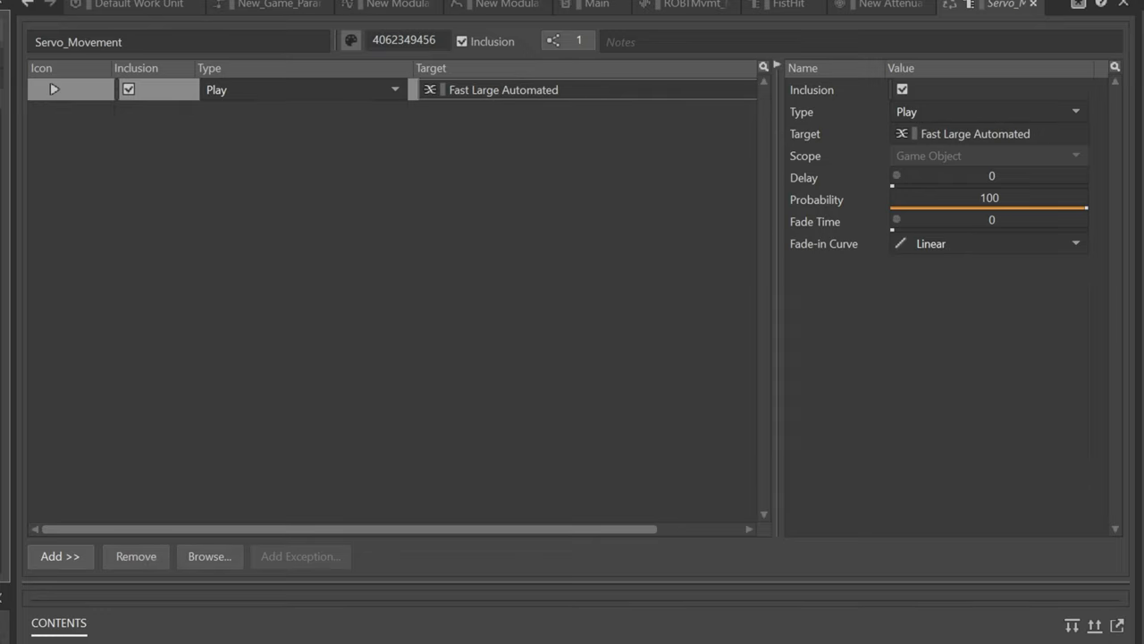
click(505, 92)
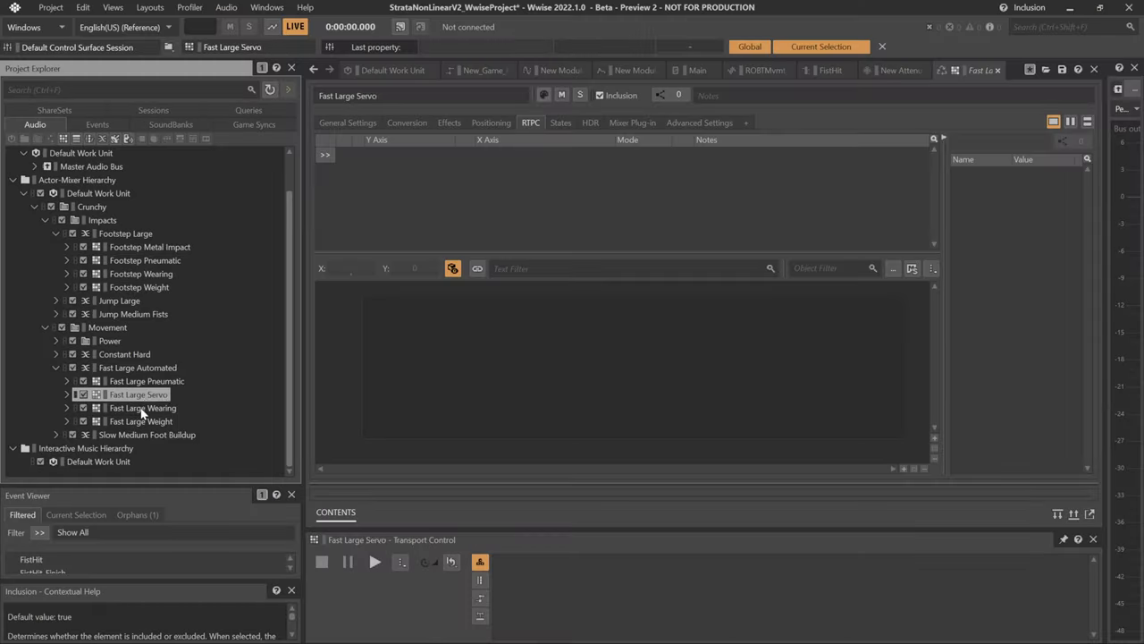
Step: View the Fast Large Wearing sound and Fast Large Automated pitch curve, then show the events list
click(143, 407)
click(137, 368)
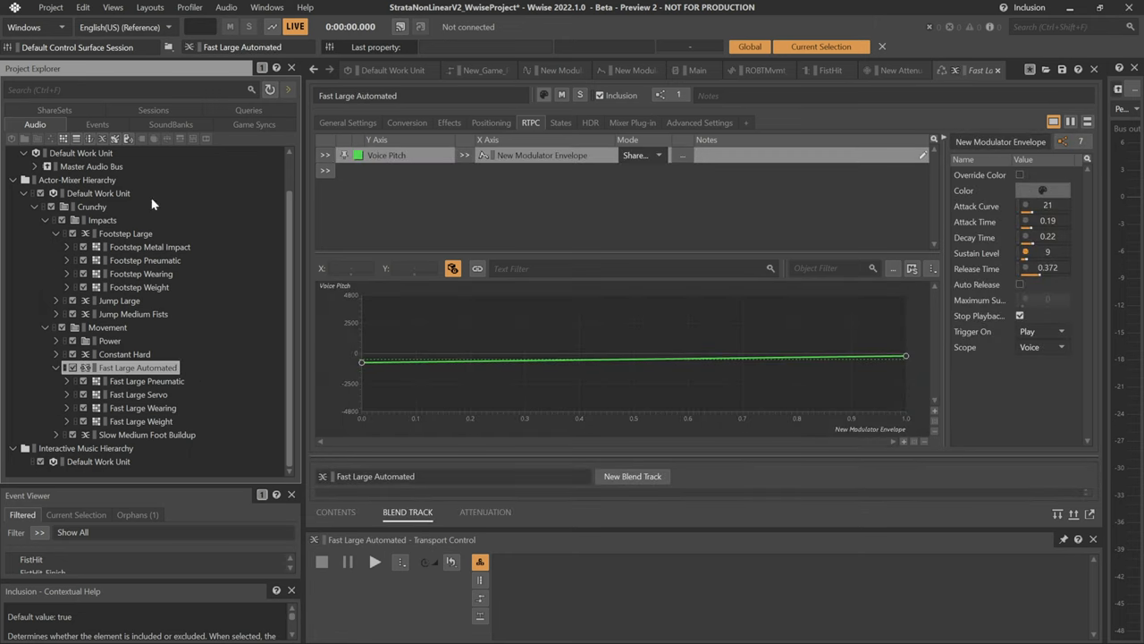
click(97, 124)
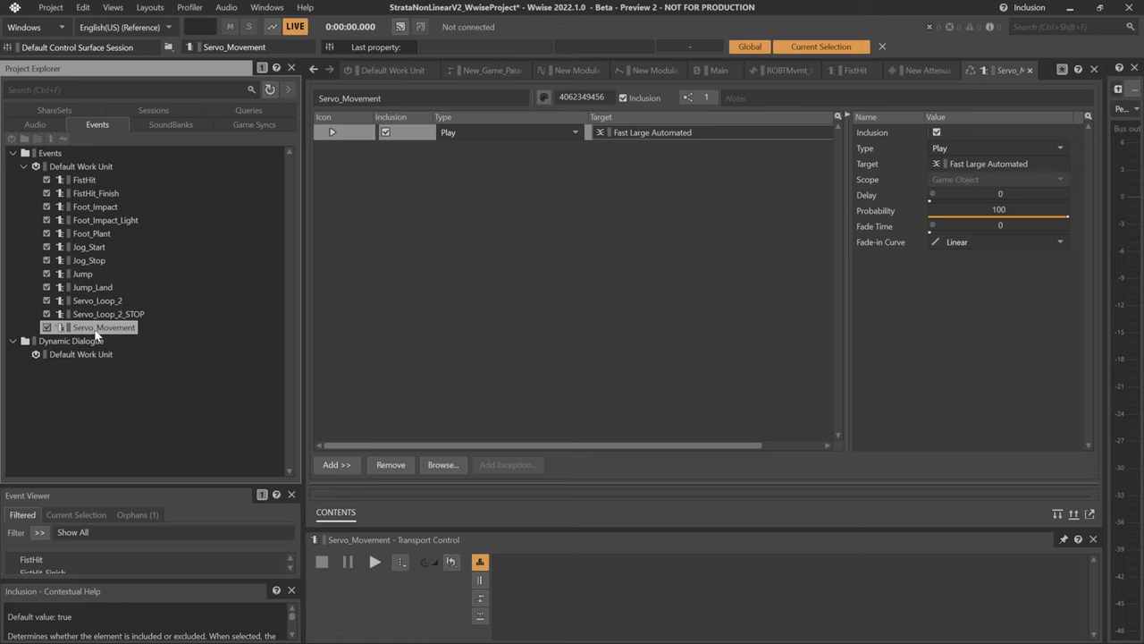
Step: Review the New Modulator LFO's frequency curve, the New_Game_Parameter settings and the envelope modulator's settings
click(568, 70)
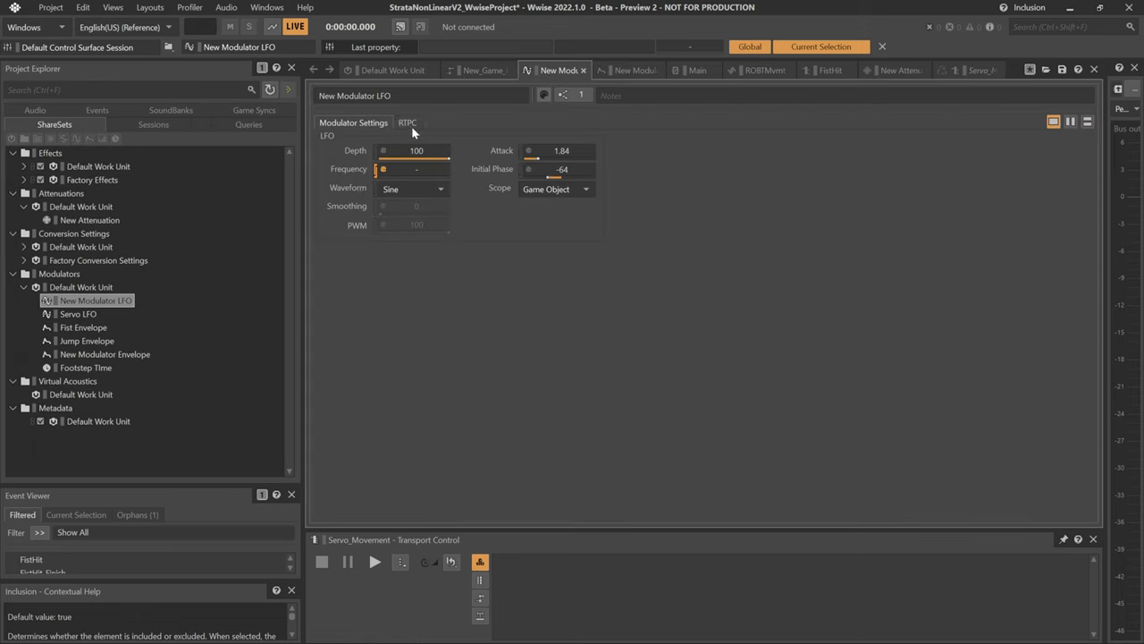
click(408, 122)
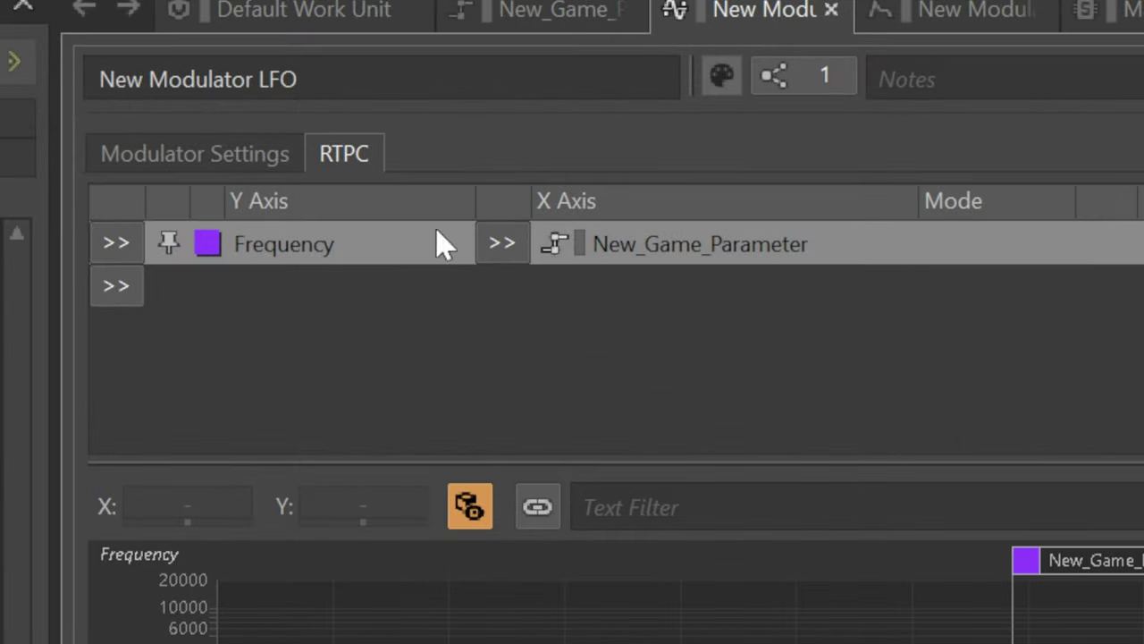
click(224, 156)
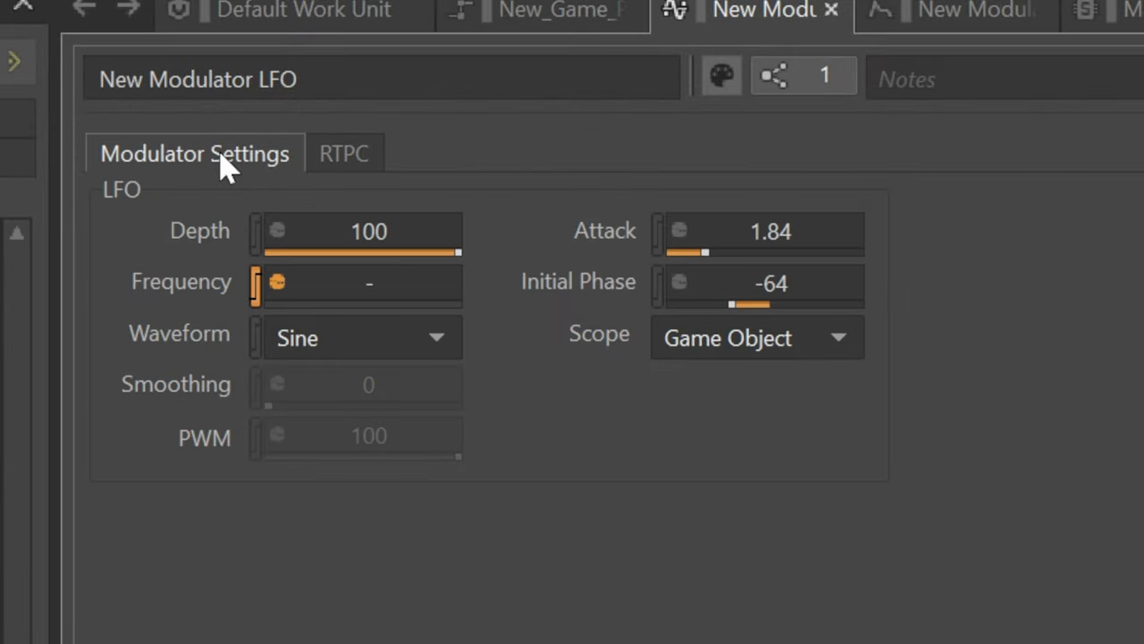
click(541, 11)
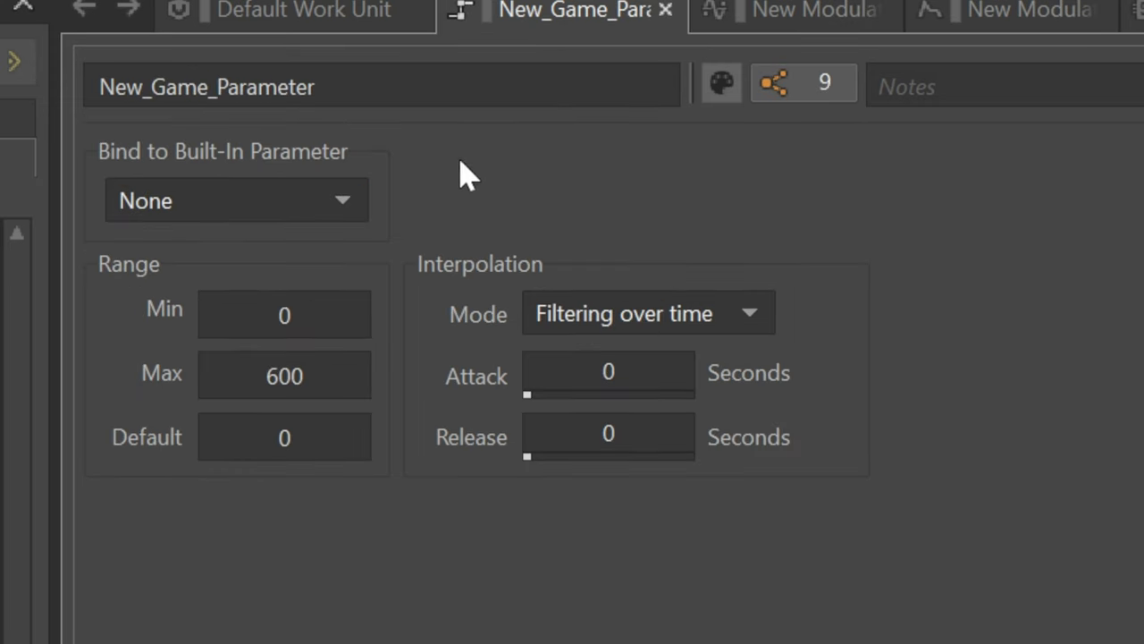
click(961, 11)
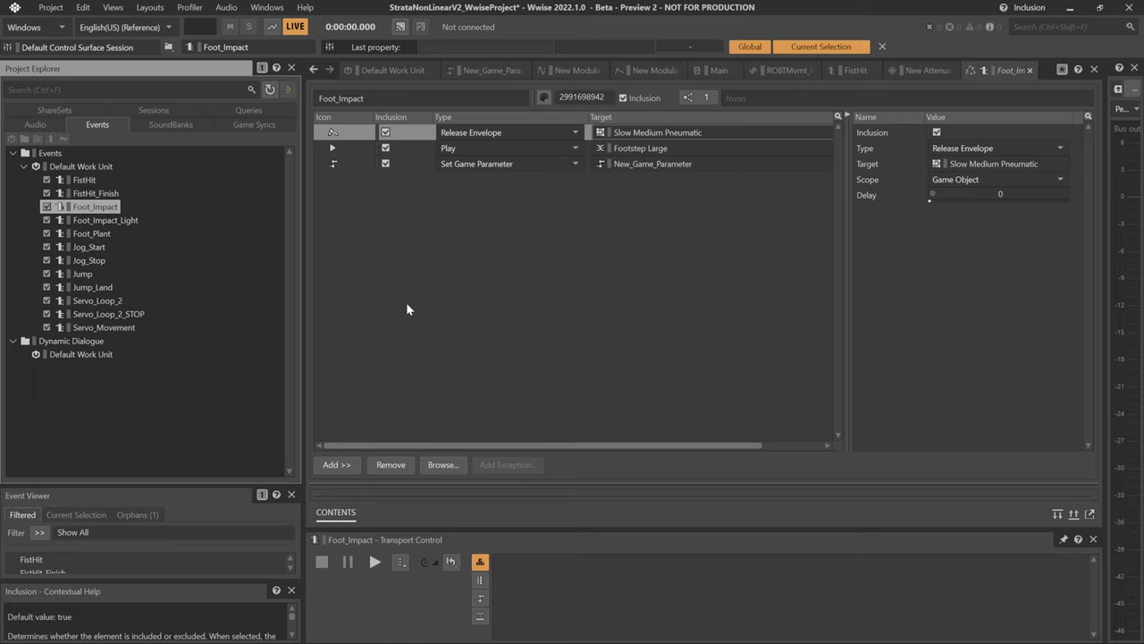
Step: Review the FistHit event's Set Voice Pitch, Set Voice Volume and Set LPF actions on Constant Hard
click(85, 180)
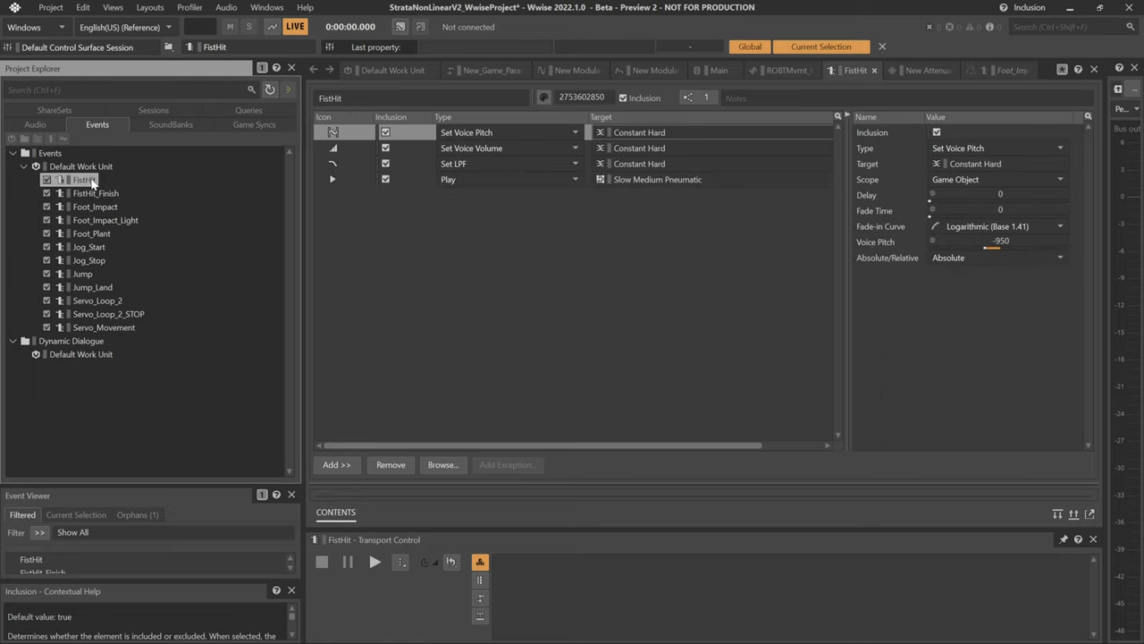
click(633, 147)
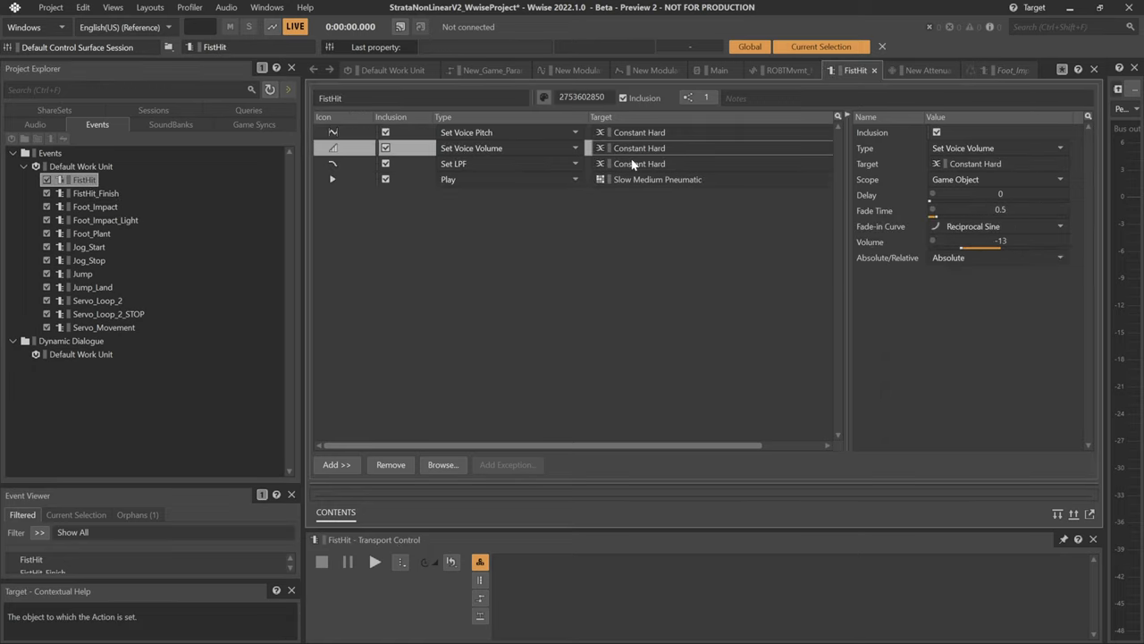
click(634, 132)
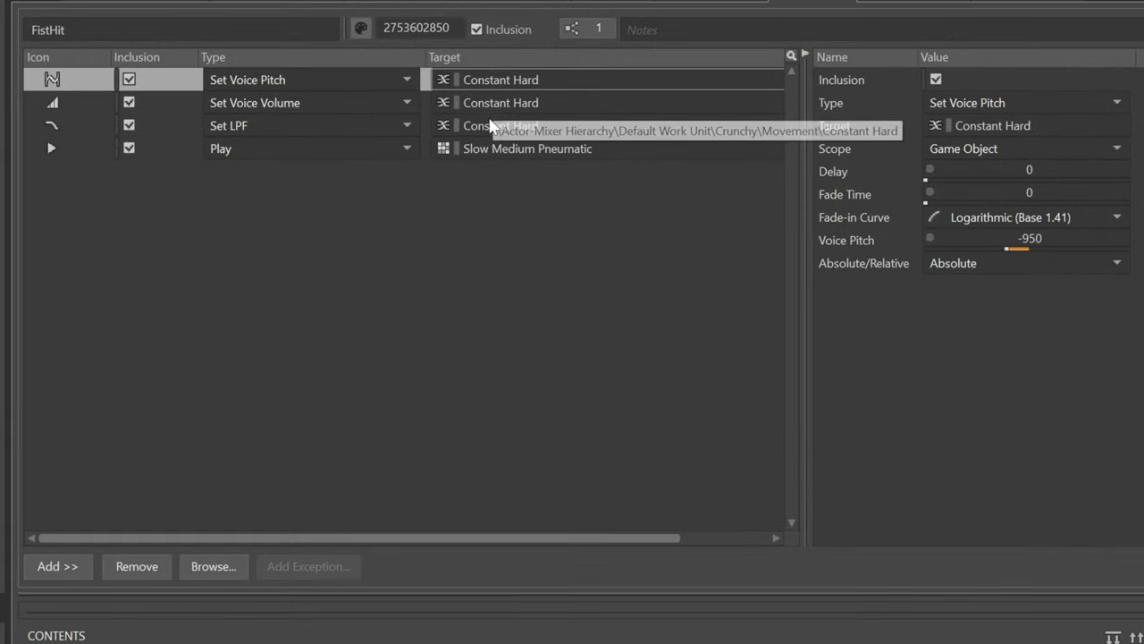
click(491, 102)
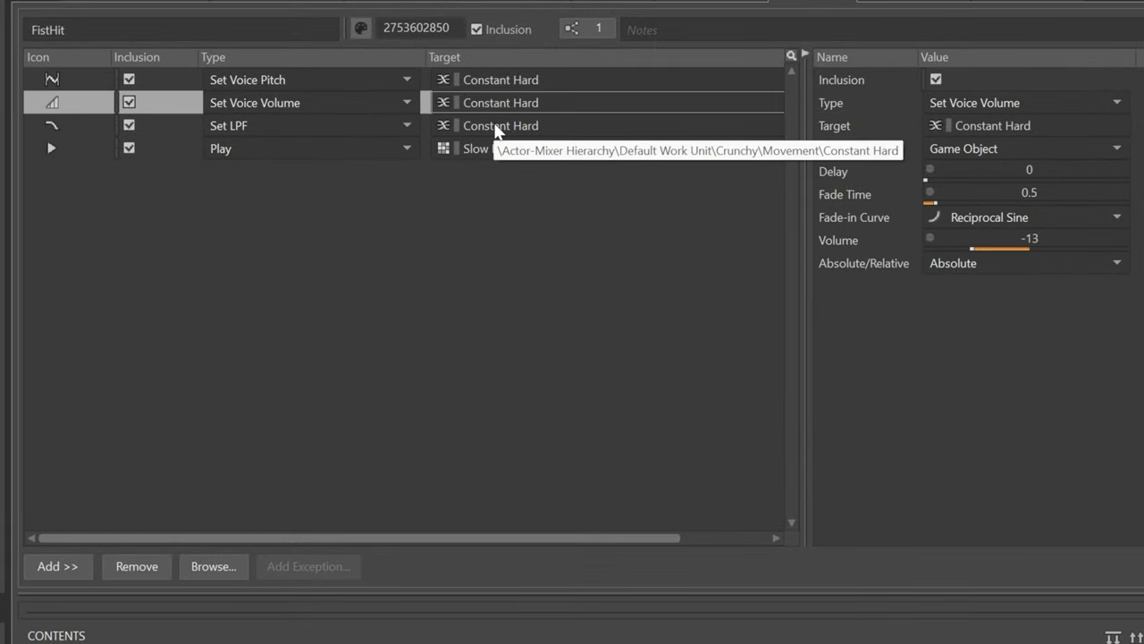
click(497, 127)
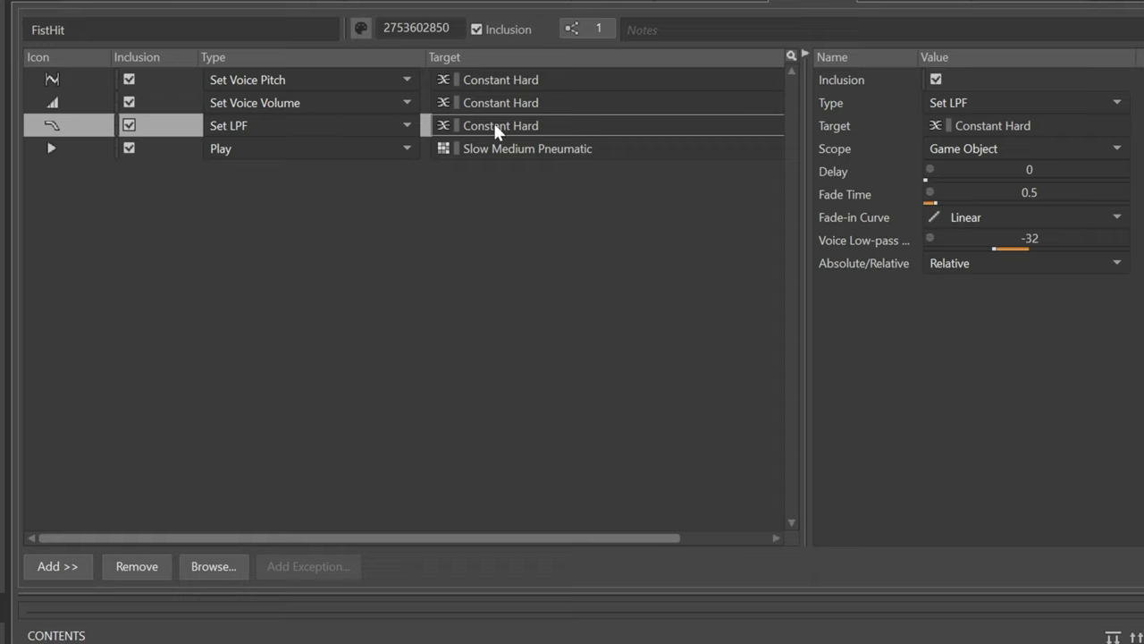
click(498, 103)
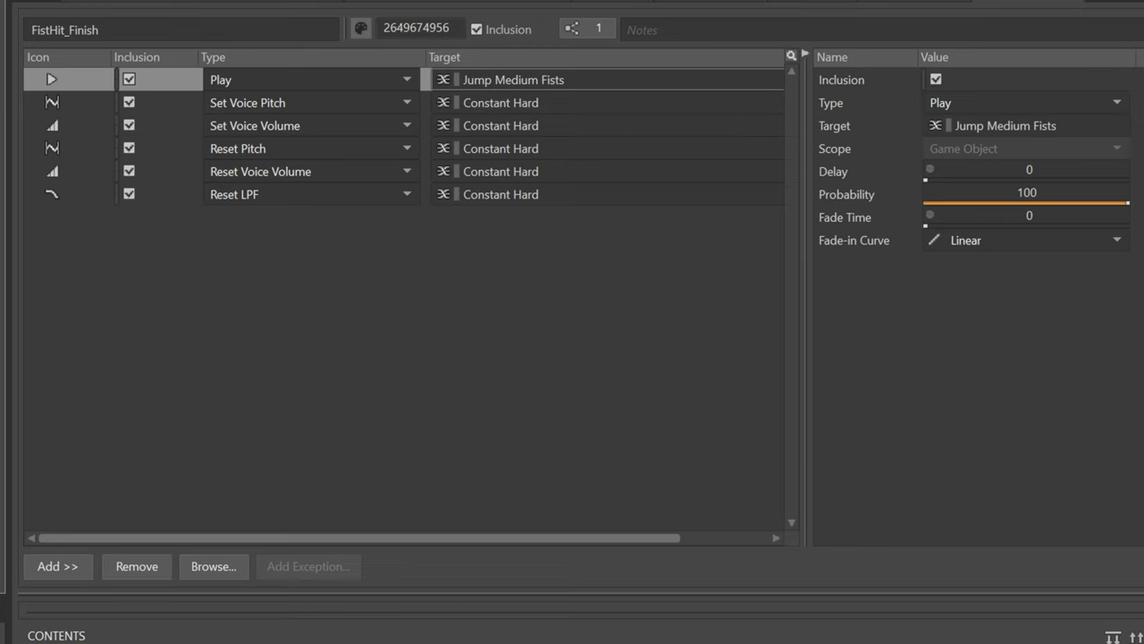
Step: Step through FistHit_Finish's Set Pitch/Volume and Reset Pitch, Volume and LPF actions
click(530, 102)
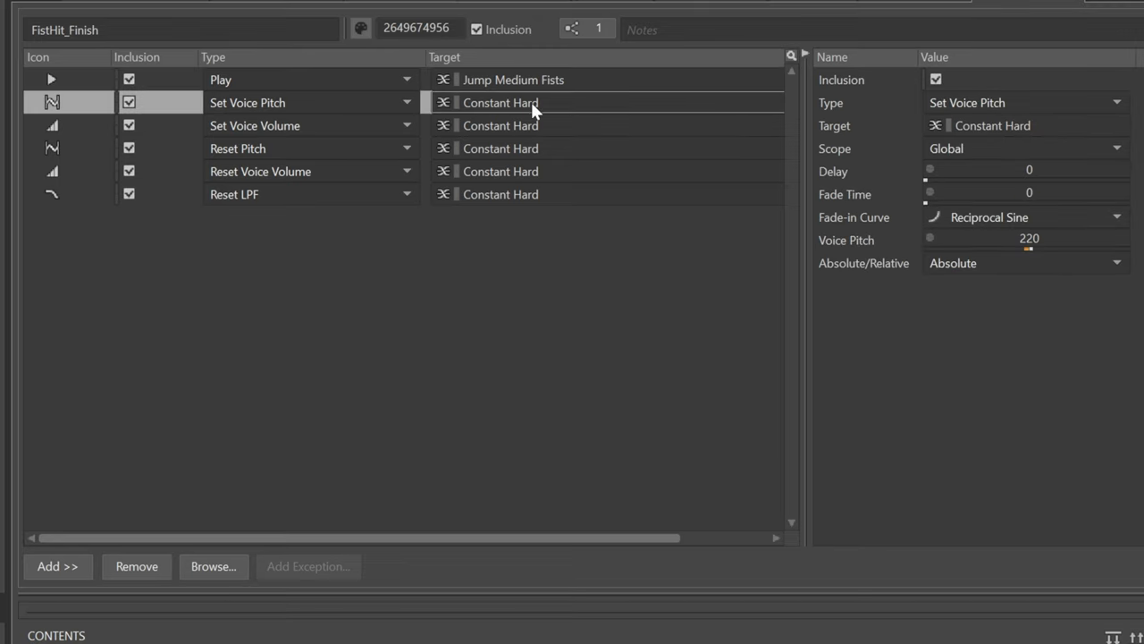
click(528, 126)
click(529, 149)
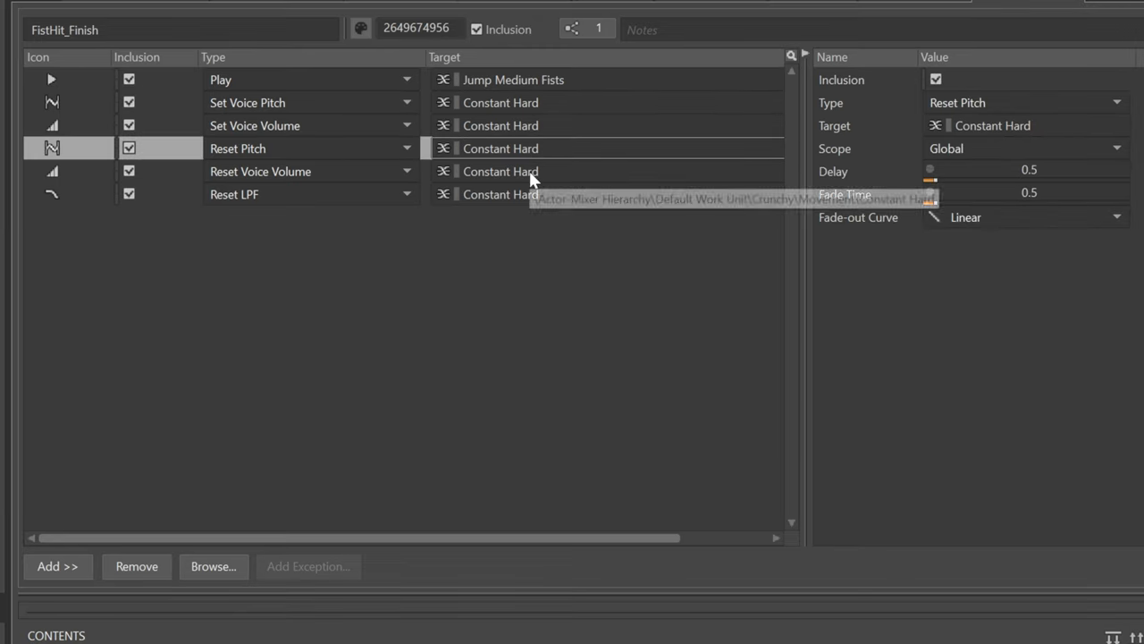
click(530, 171)
click(532, 194)
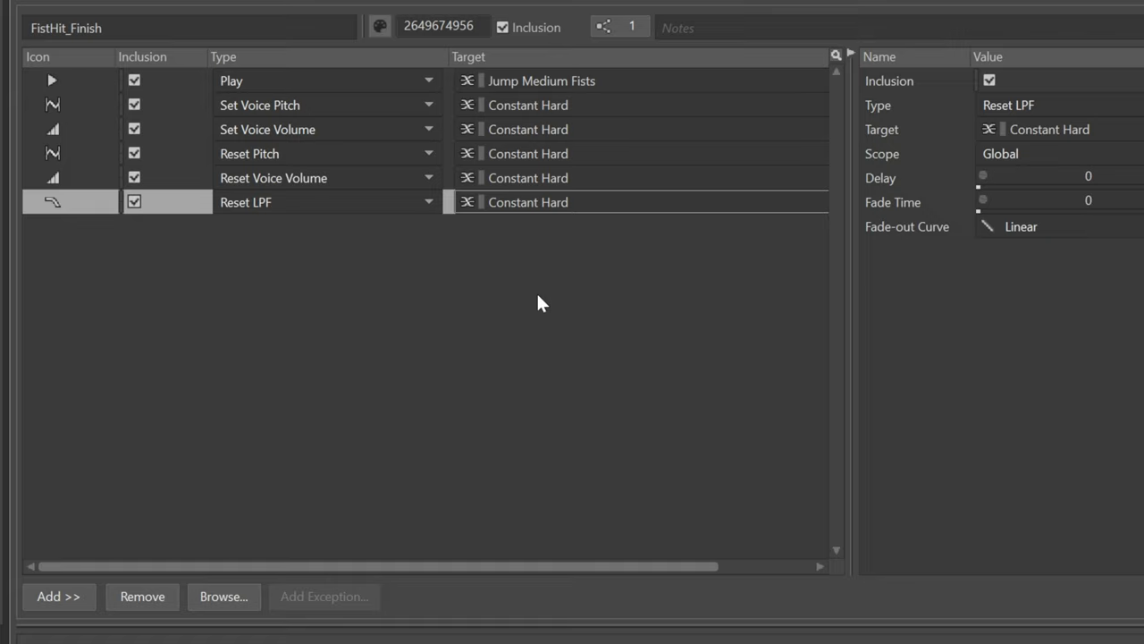
Step: Re-check the set/reset action rows, then inspect the Jump Medium Fists play action
click(533, 178)
click(533, 152)
click(531, 129)
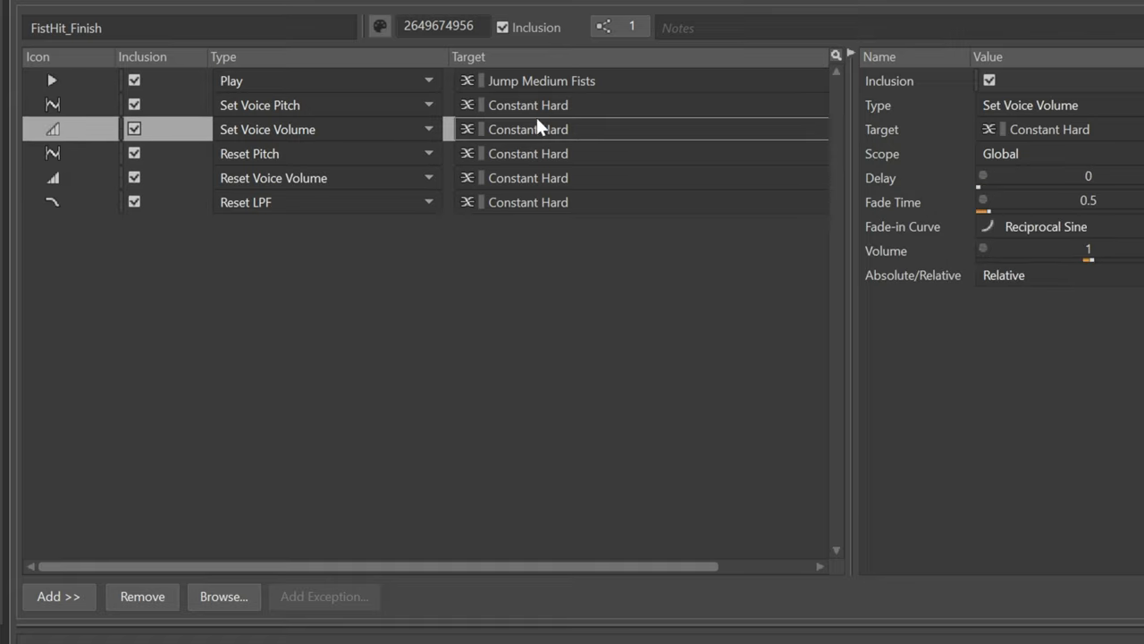
click(537, 105)
click(534, 153)
click(534, 178)
click(537, 202)
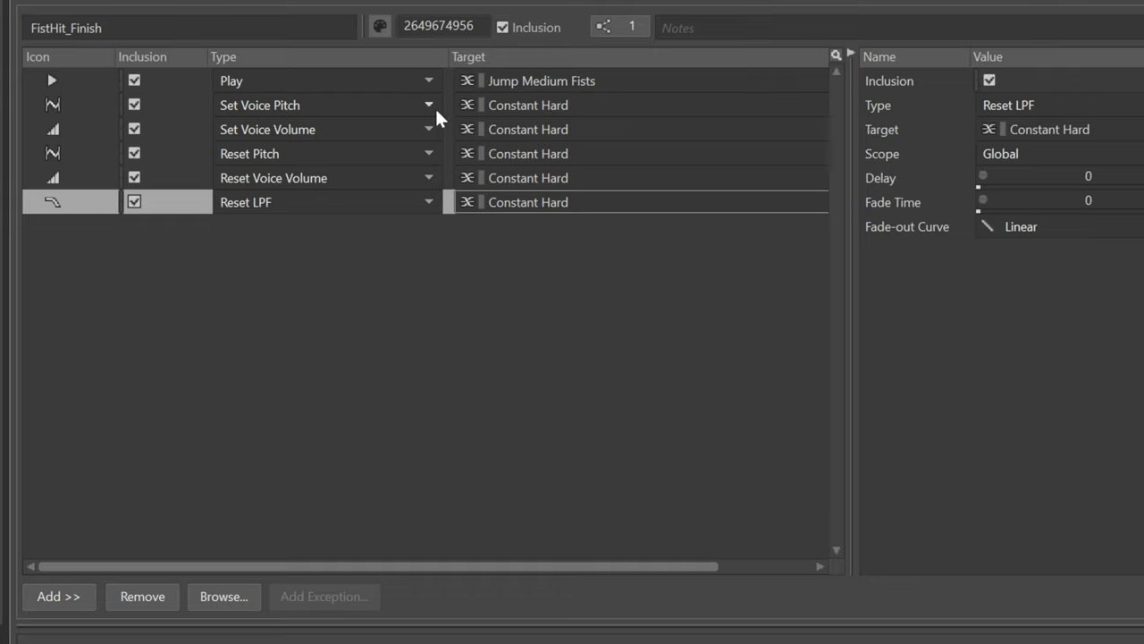
click(506, 79)
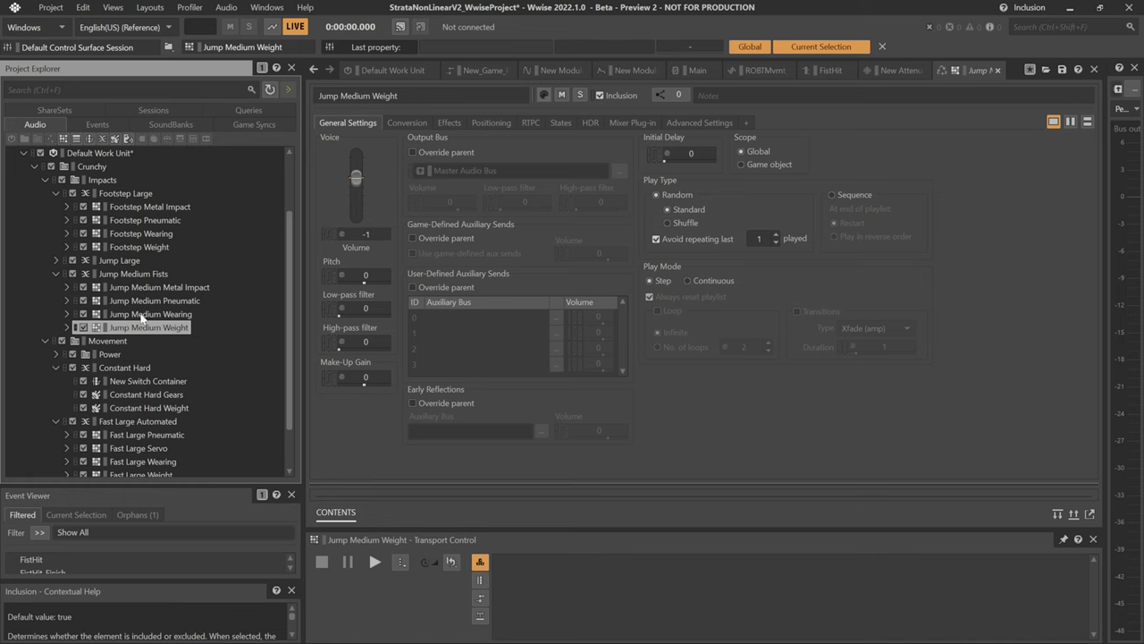
Step: Review the Jog_Start and Jog_Stop events' Power Up/Power Down play actions, then return to the audio hierarchy
click(97, 125)
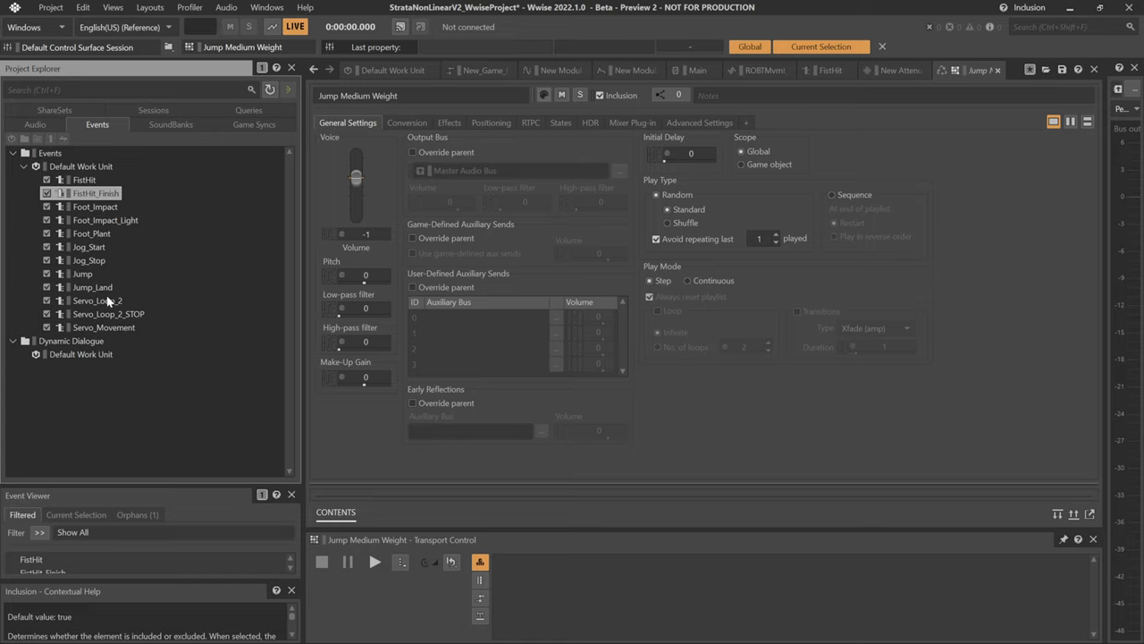
click(92, 247)
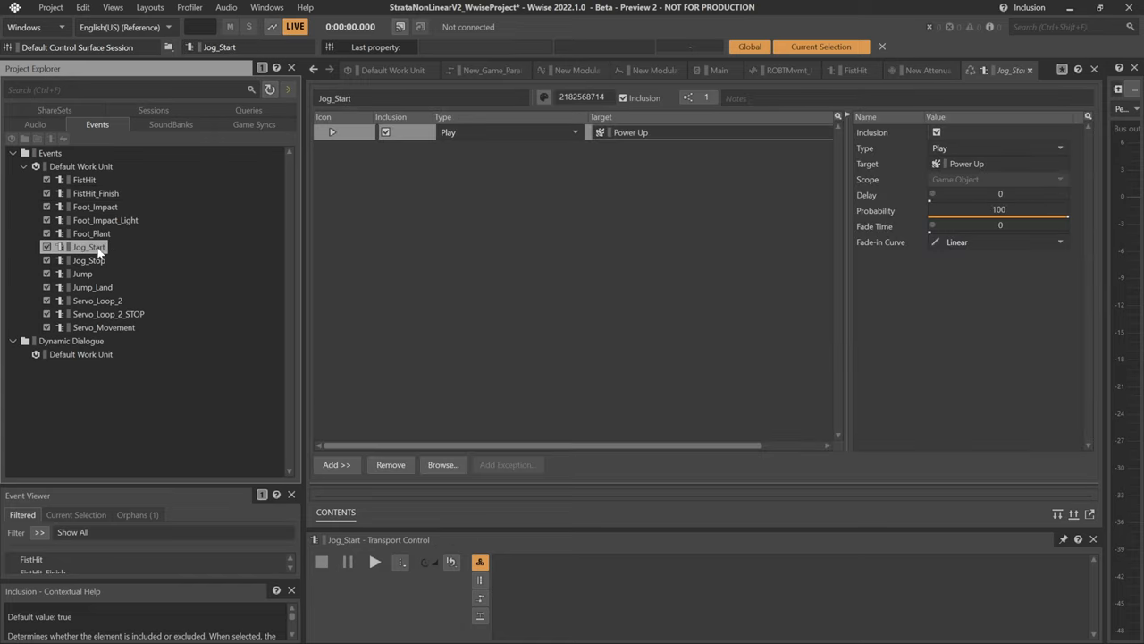
click(89, 261)
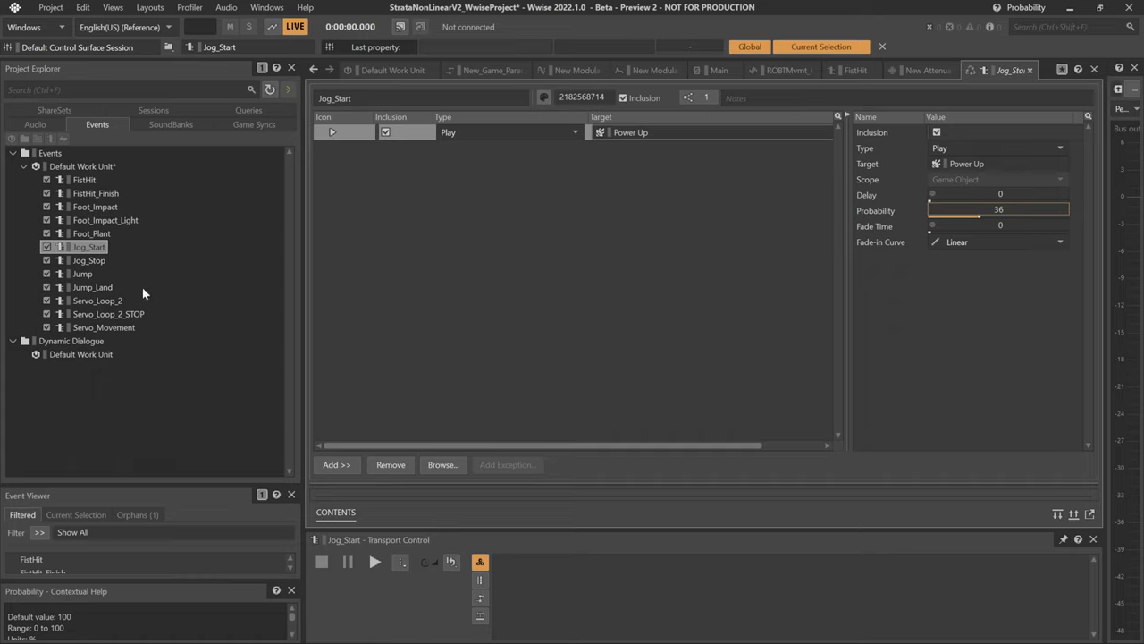
click(35, 124)
scroll(139, 317, down, 2)
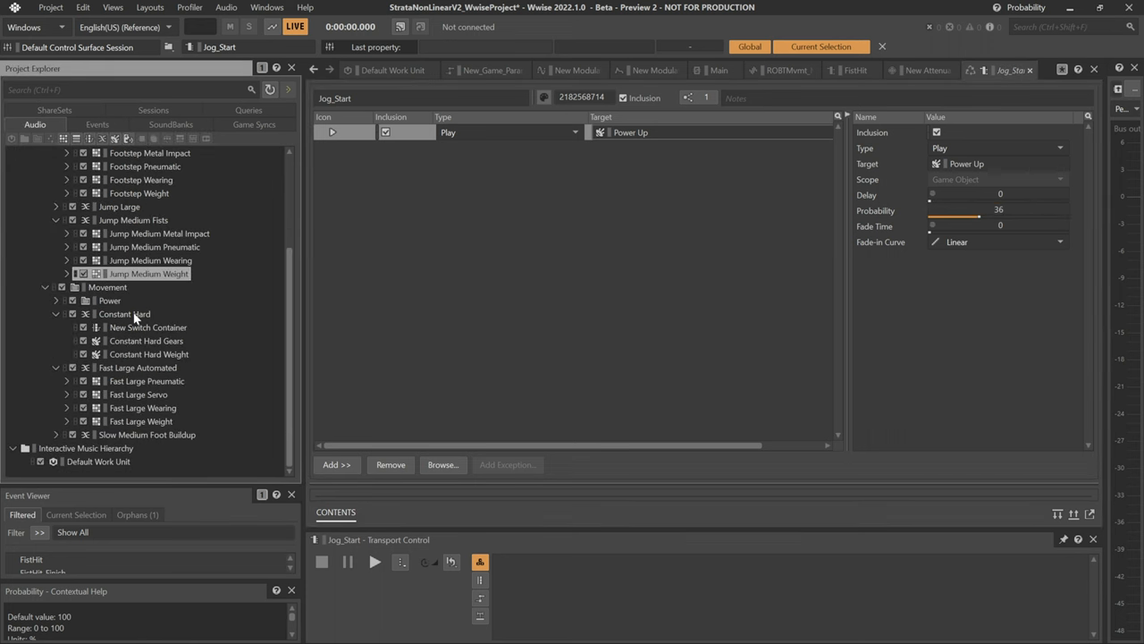
Step: Inspect Power Down's RTPC Voice Volume and Voice Pitch curves, sweeping the simulated value to about 414 then 399
click(56, 301)
click(133, 314)
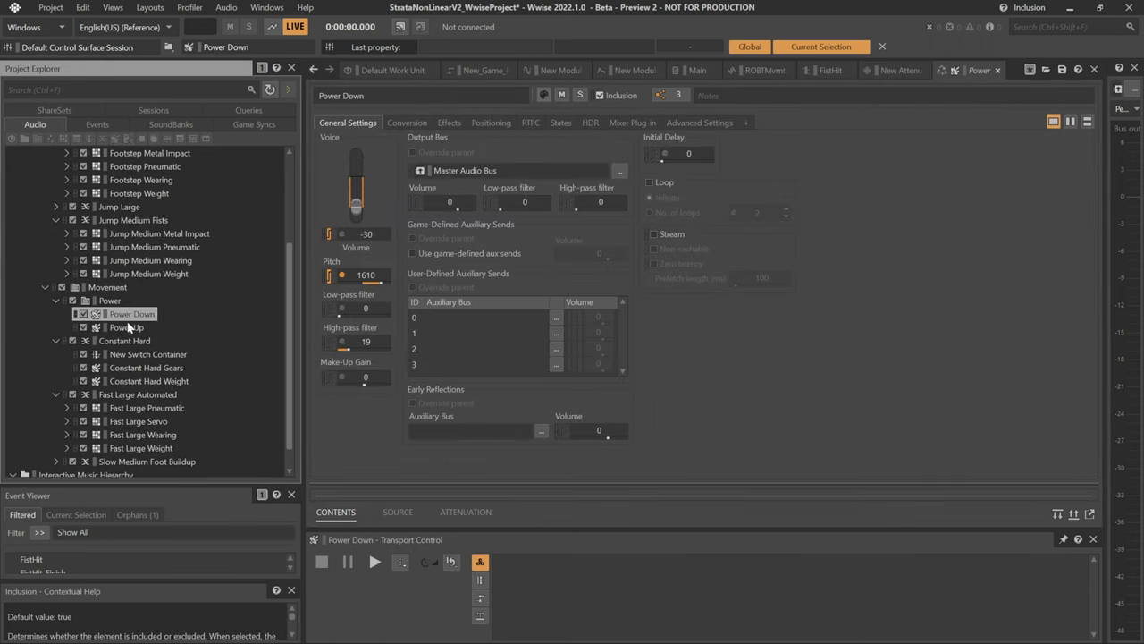
click(531, 122)
click(393, 171)
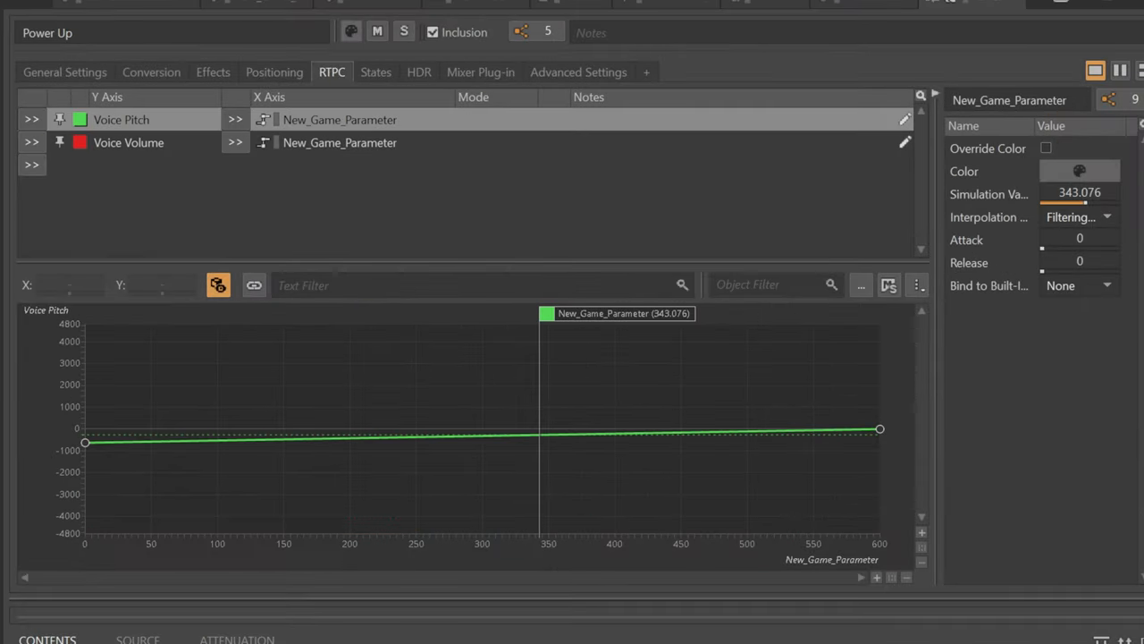
click(127, 147)
click(131, 121)
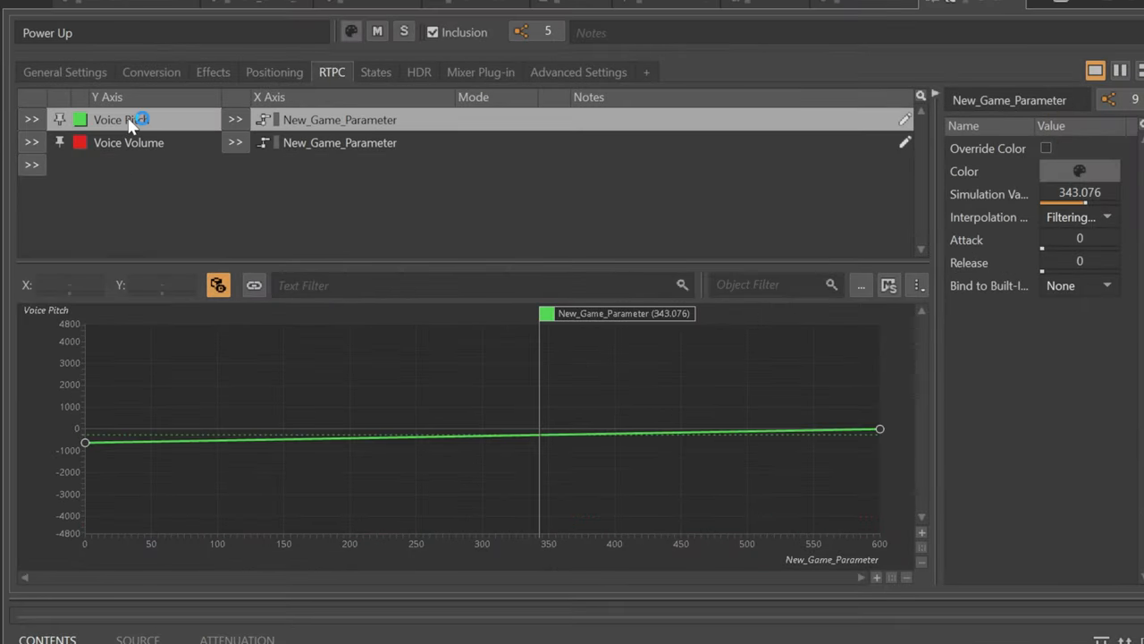
click(130, 145)
drag(541, 311, 637, 313)
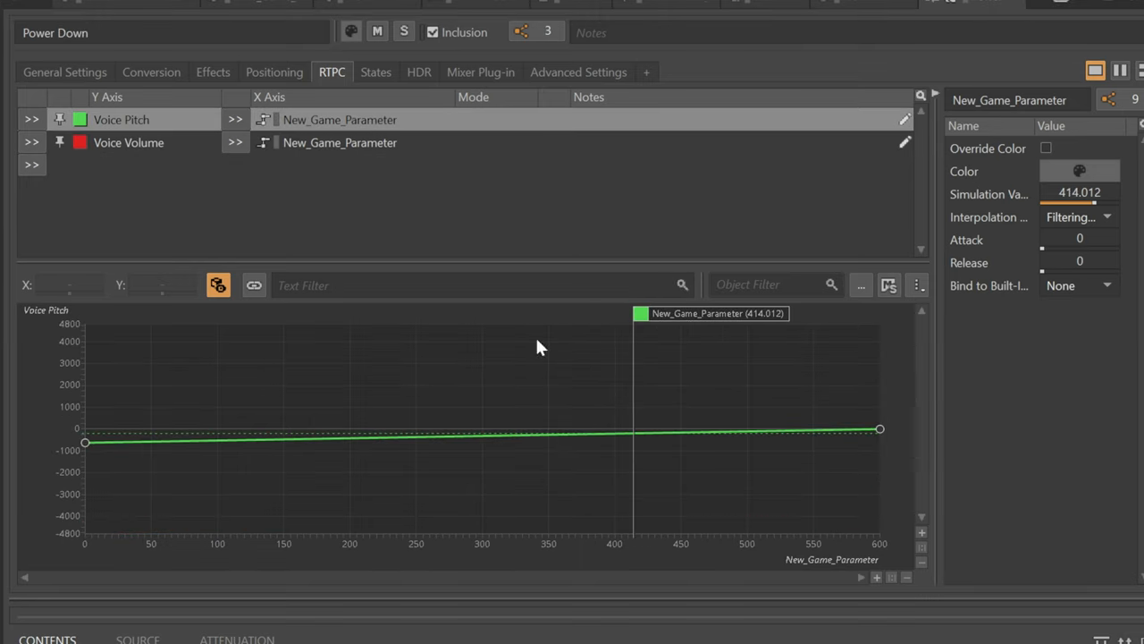
drag(642, 316, 615, 316)
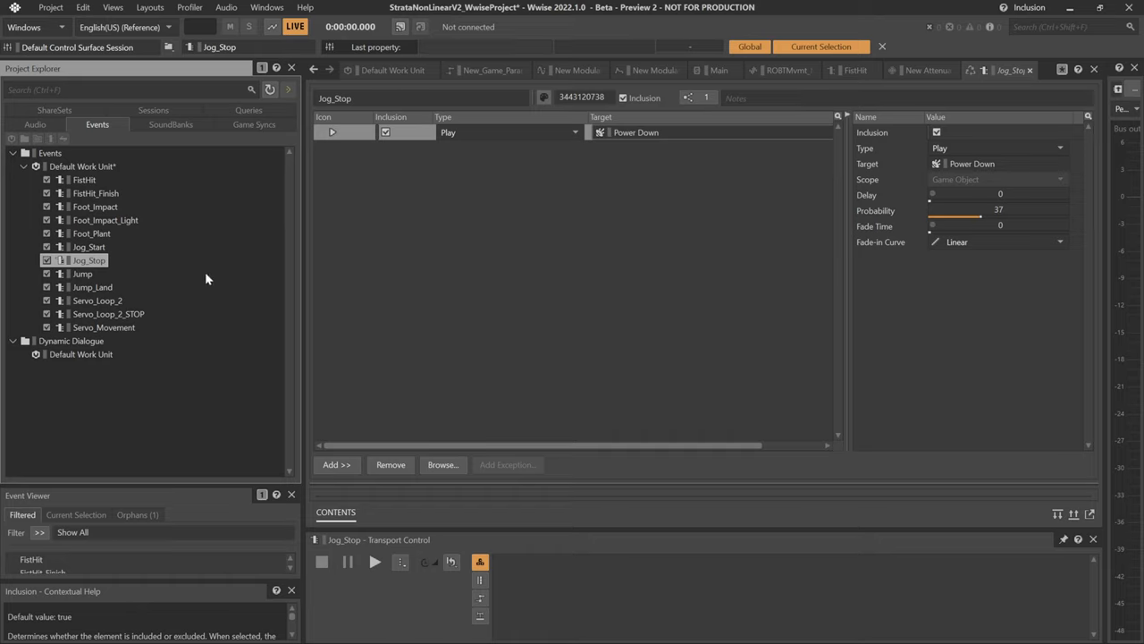
Step: Open Servo_Loop_2, then Servo_Loop_2_STOP, and inspect its Power Down play action
click(98, 300)
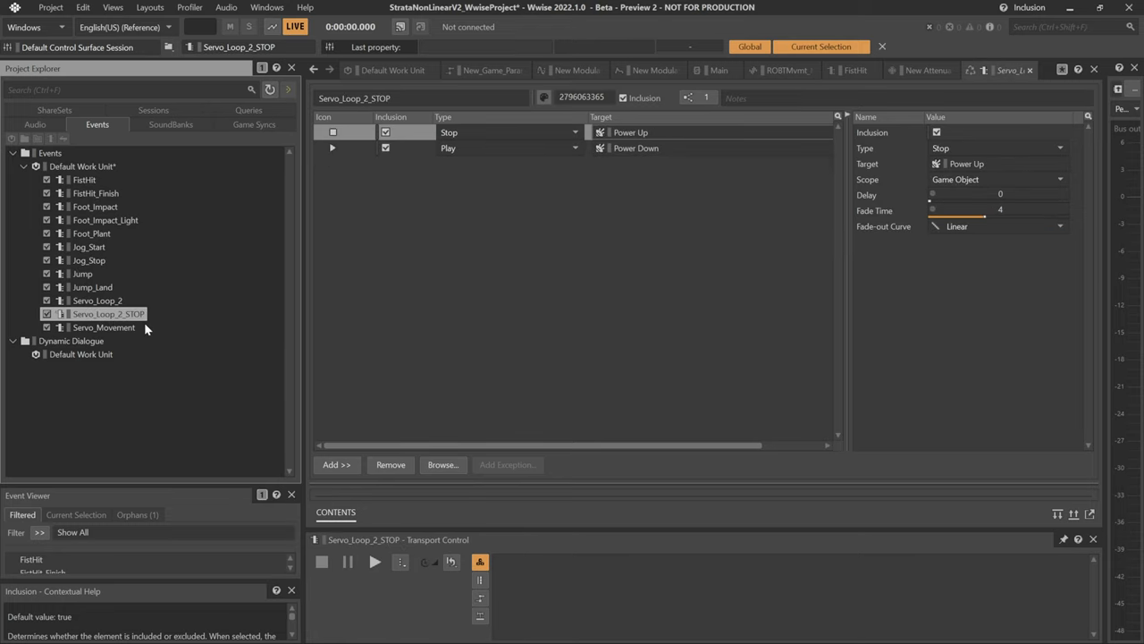
click(107, 301)
click(115, 314)
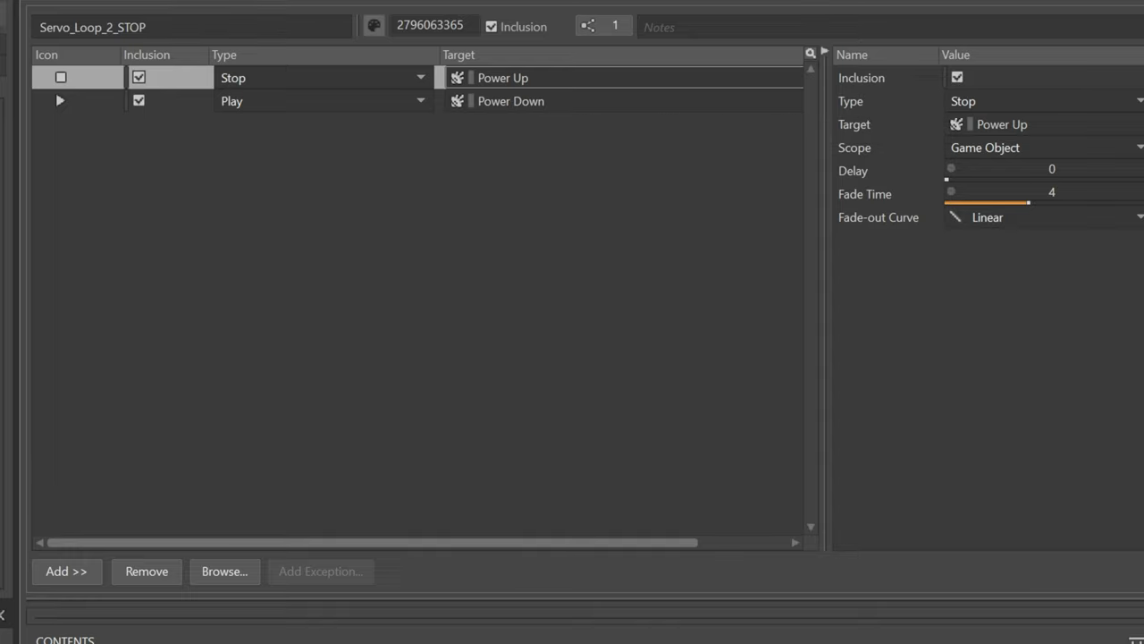
click(489, 101)
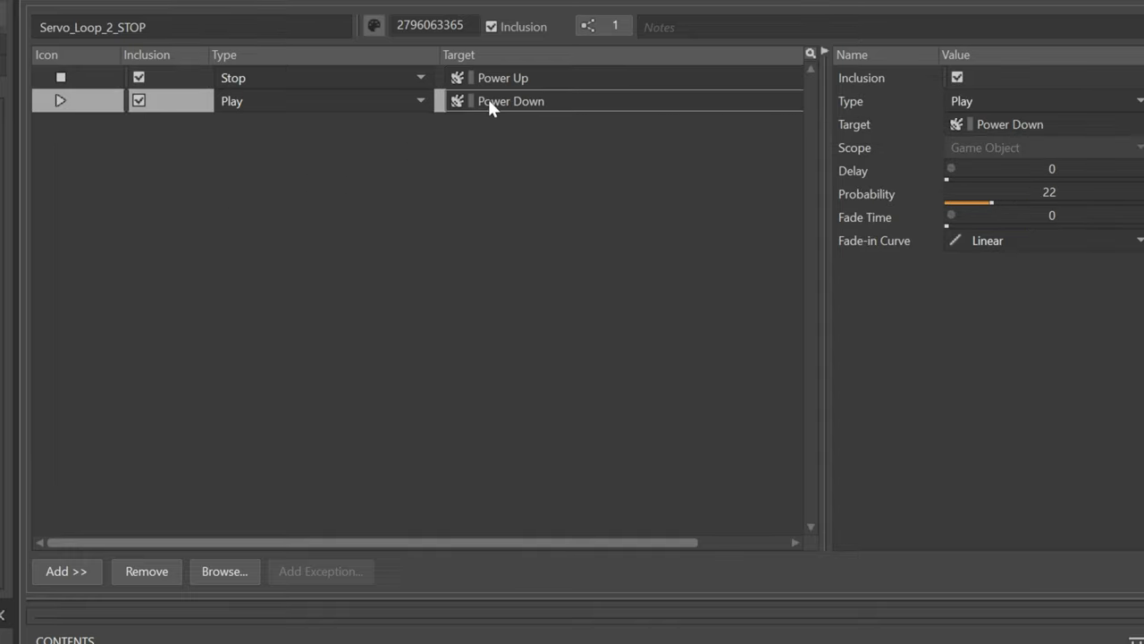